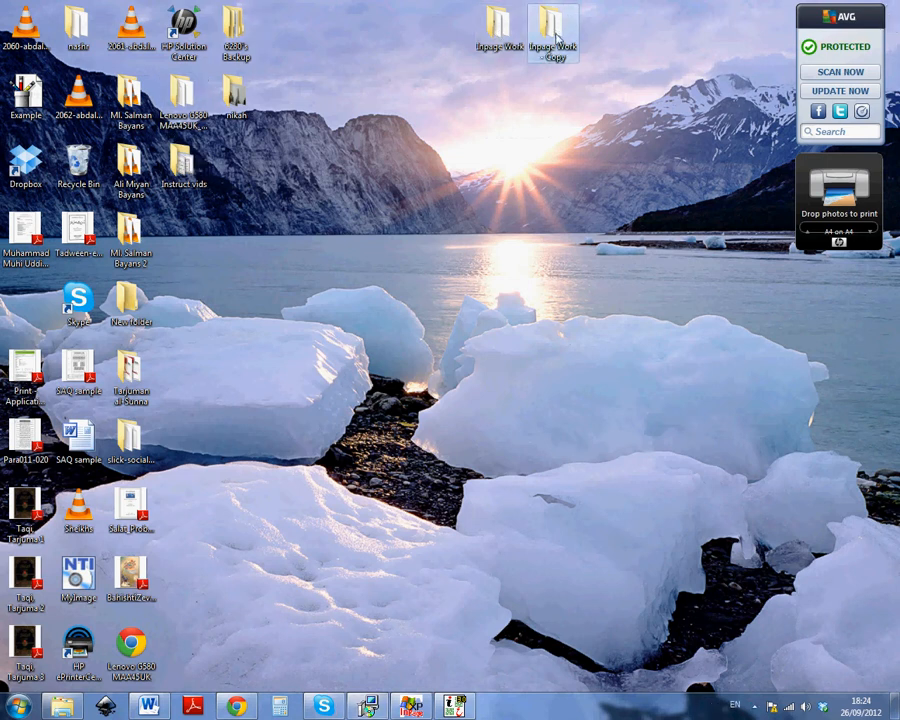
Try to delete the Inpage Work - Copy folder from the desktop
key("Delete")
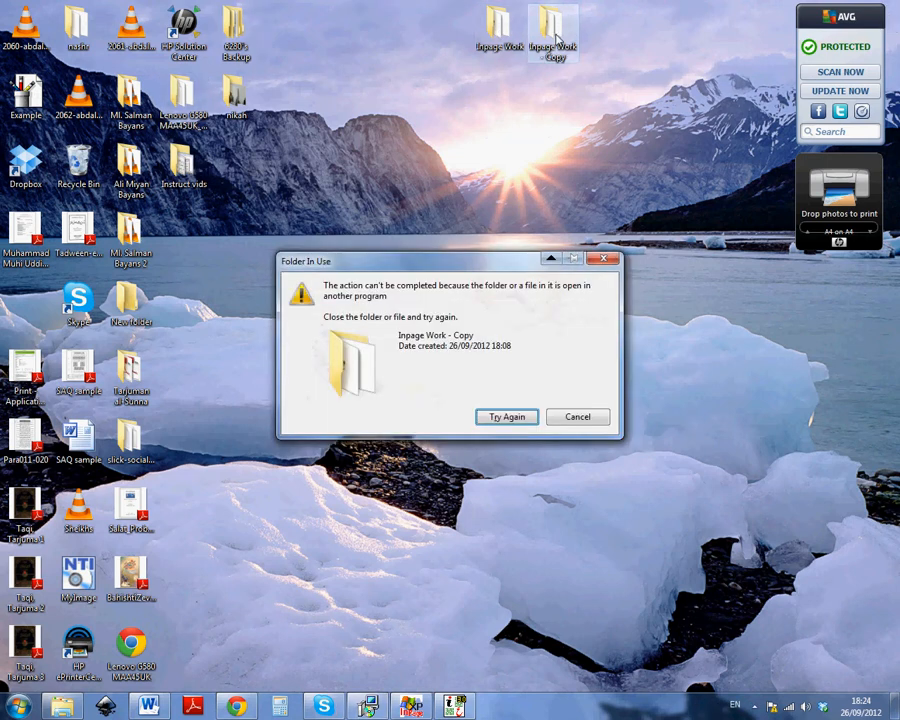
left_click(527, 416)
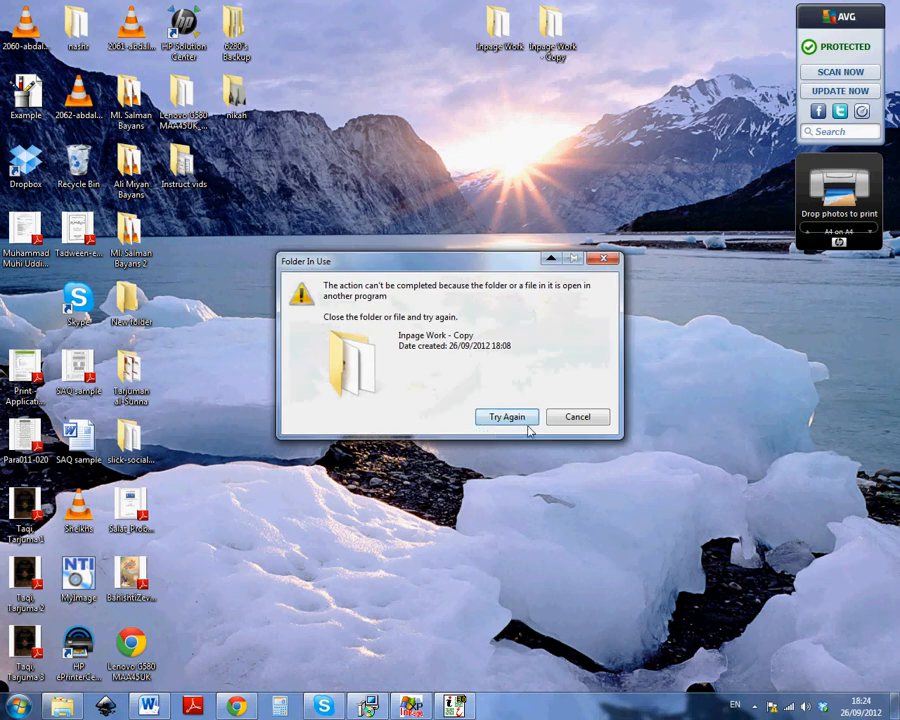
left_click(576, 417)
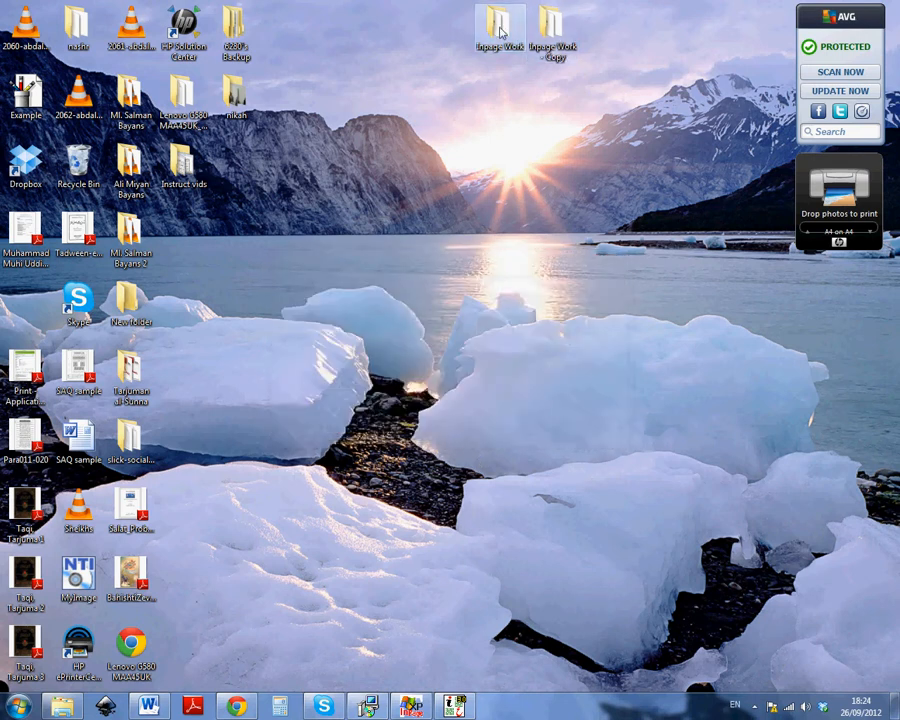
Examine the files inside the Inpage Work folder and inside the Inpage Work - Copy folder on the desktop
double_click(500, 30)
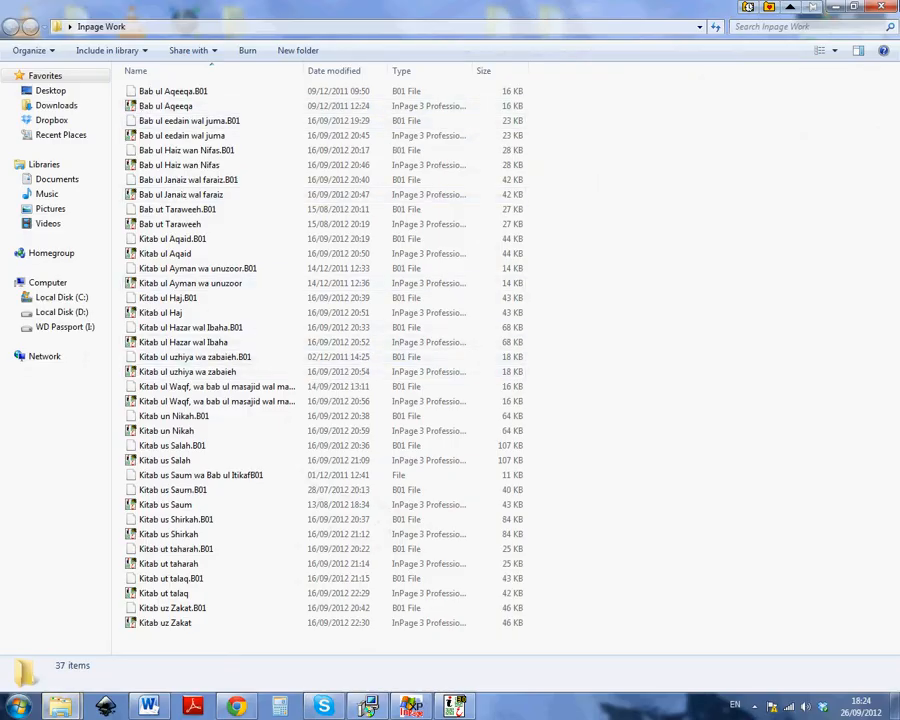
key("alt+F4")
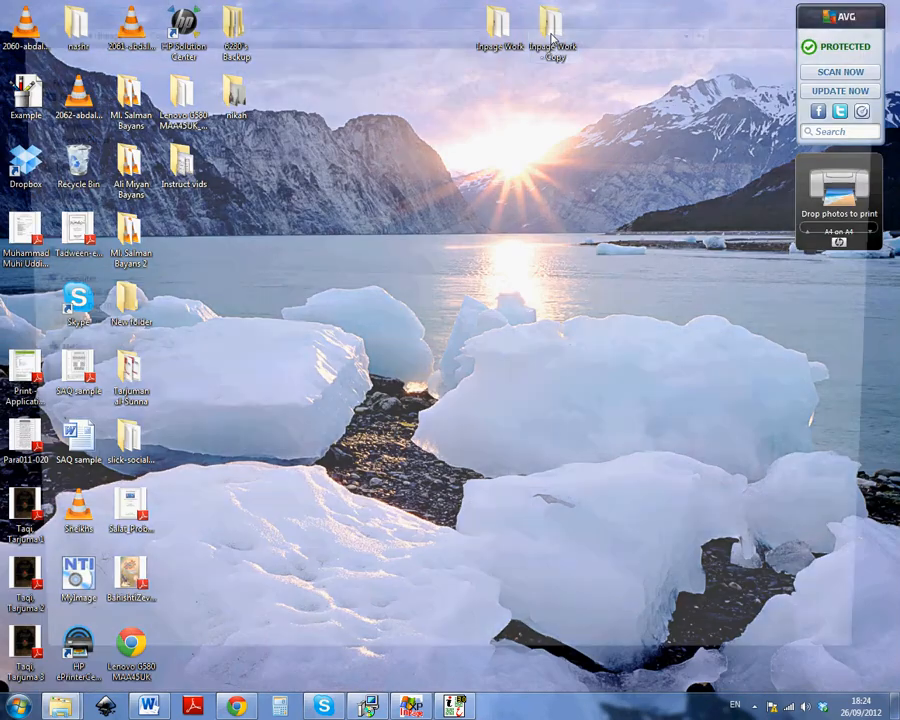
double_click(551, 38)
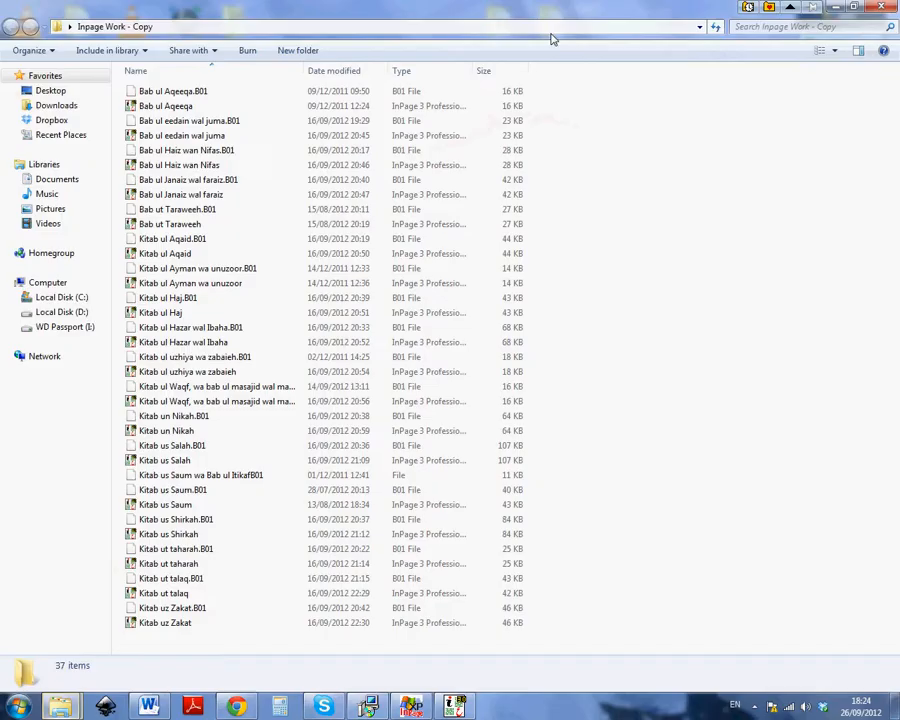
key("alt+F4")
Duplicate the Inpage Work folder on the desktop, then delete the new duplicate
right_click(514, 24)
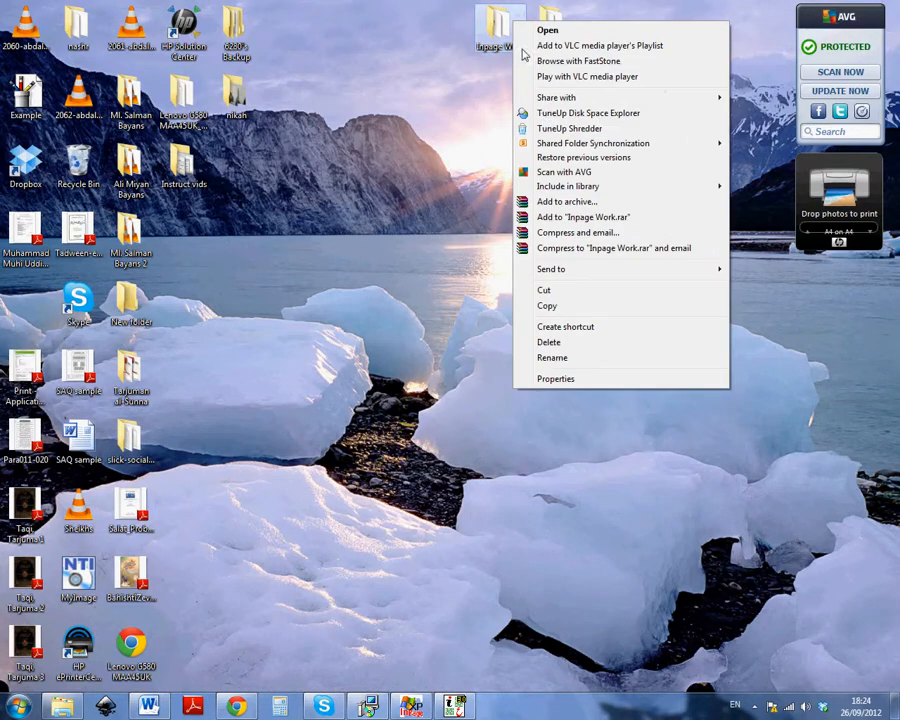
left_click(560, 306)
right_click(577, 128)
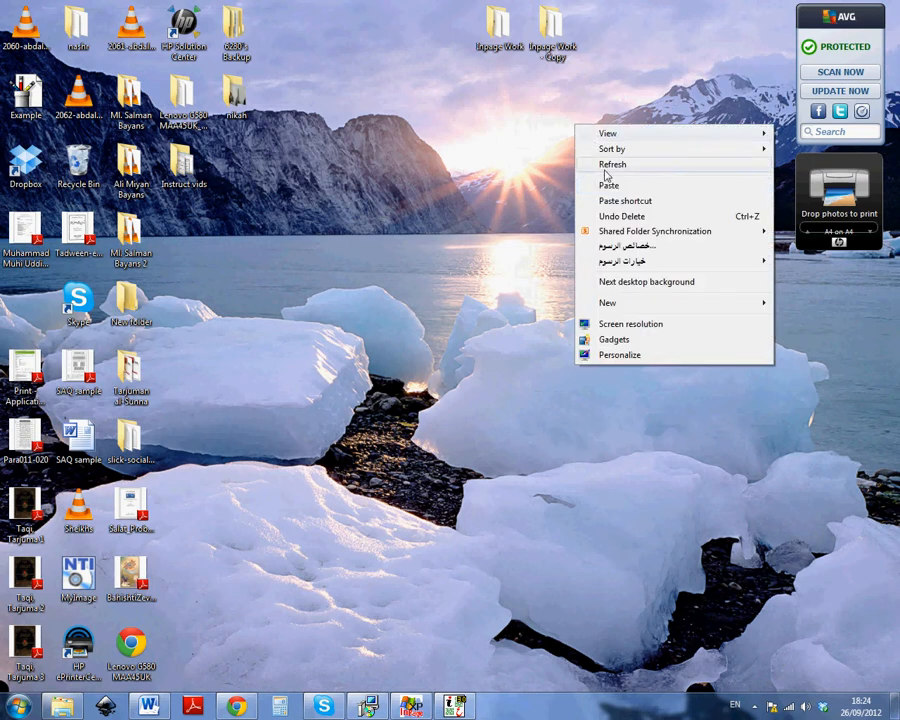
left_click(612, 185)
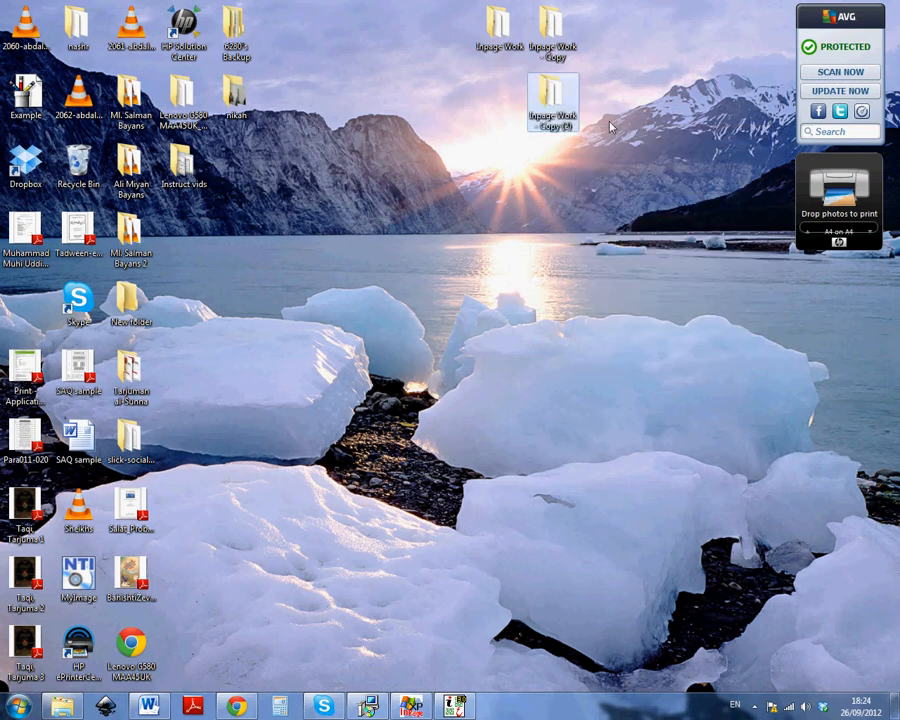
left_click_drag(560, 105, 618, 36)
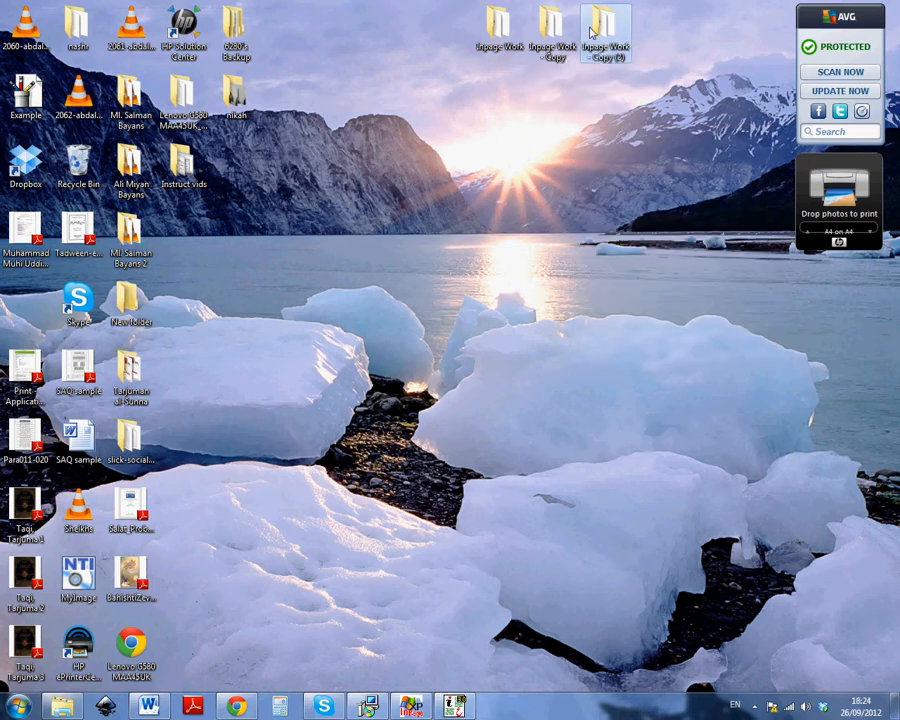
key("Delete")
key("Return")
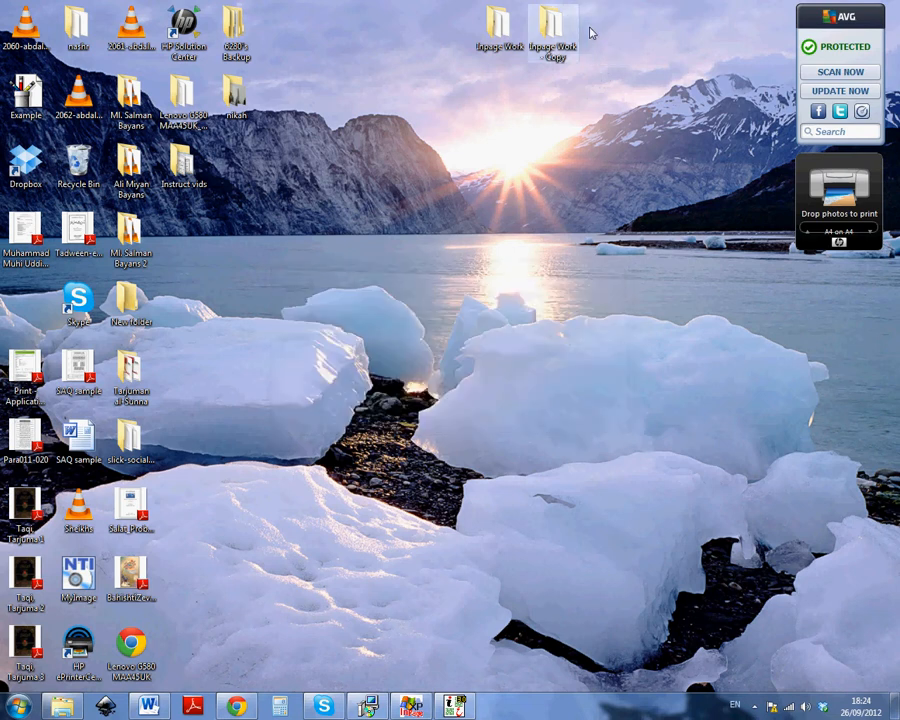
Switch to the XP version of InPage and open the Bab ul Aqeeqa document from the Inpage Work - Copy folder
left_click(411, 706)
left_click(843, 7)
left_click(425, 700)
left_click(11, 22)
left_click(36, 54)
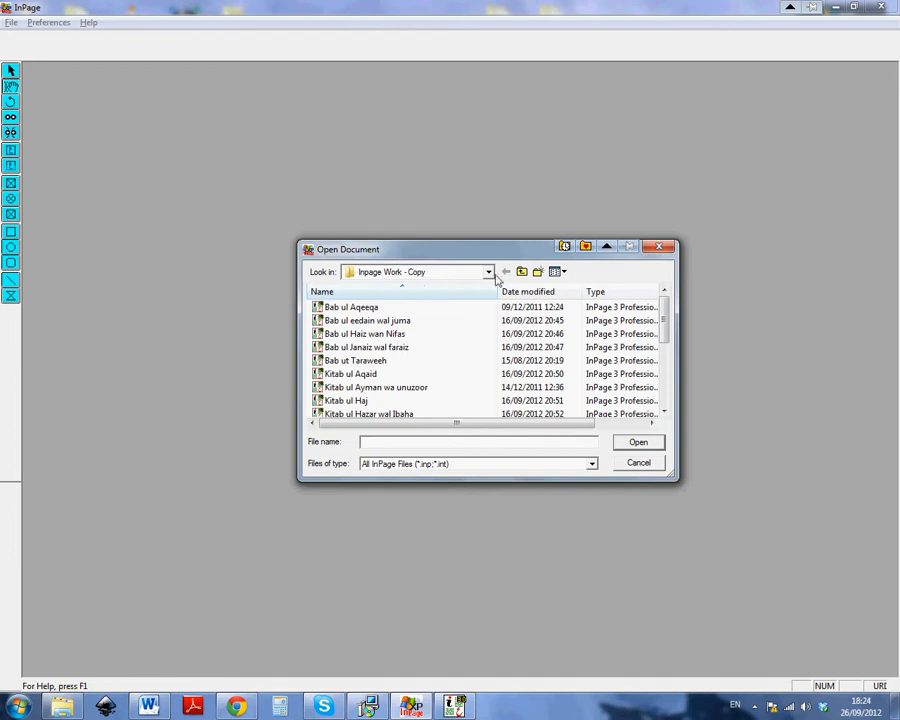
left_click(352, 308)
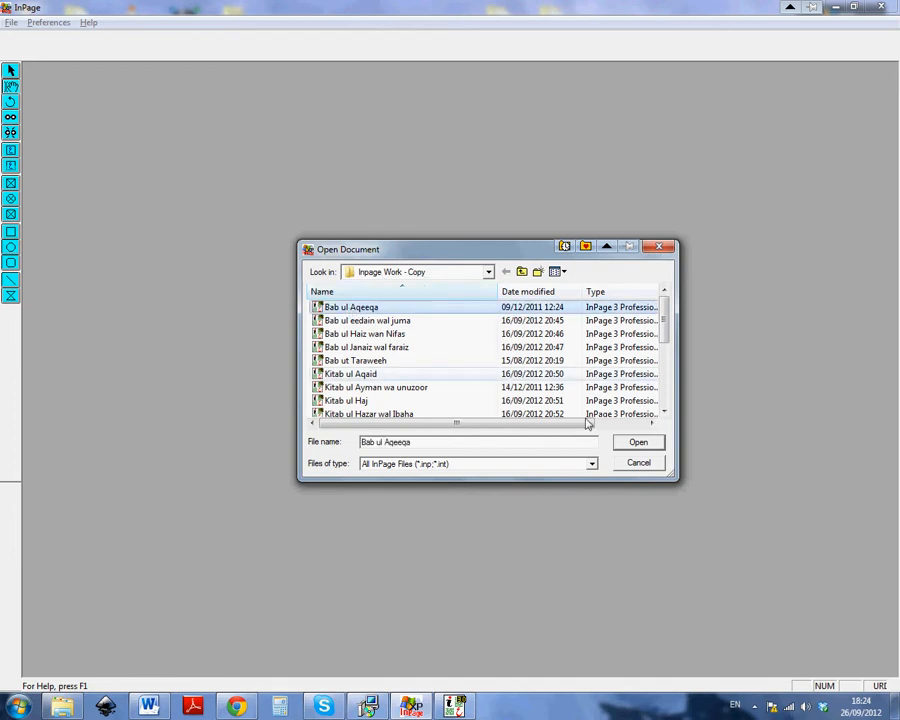
left_click(634, 442)
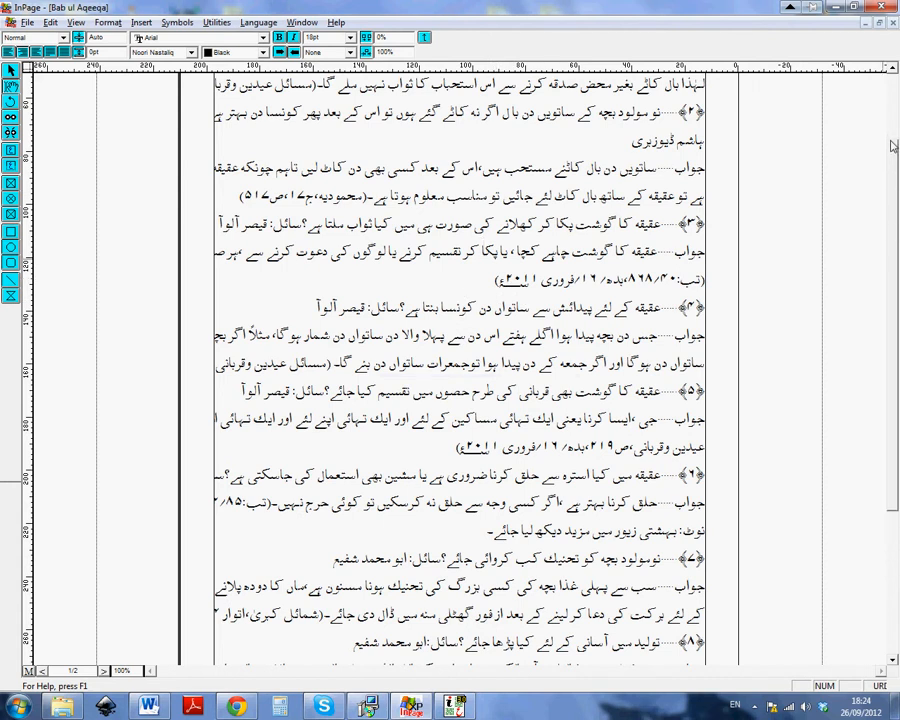
scroll(630, 90, "up", 3)
mouse_move(463, 155)
left_mouse_down()
mouse_move(450, 272)
mouse_move(615, 187)
mouse_move(463, 155)
left_mouse_up()
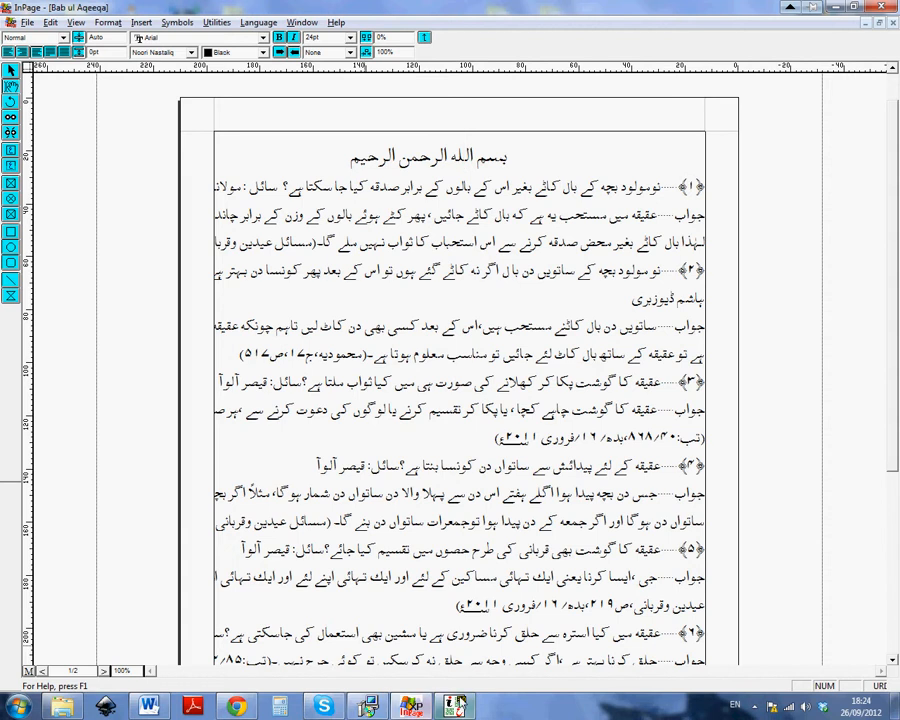
Open Bab ul Aqeeqa from the Inpage Work folder in the other InPage version, then return to the XP version's document
key("ctrl+w")
left_click(11, 22)
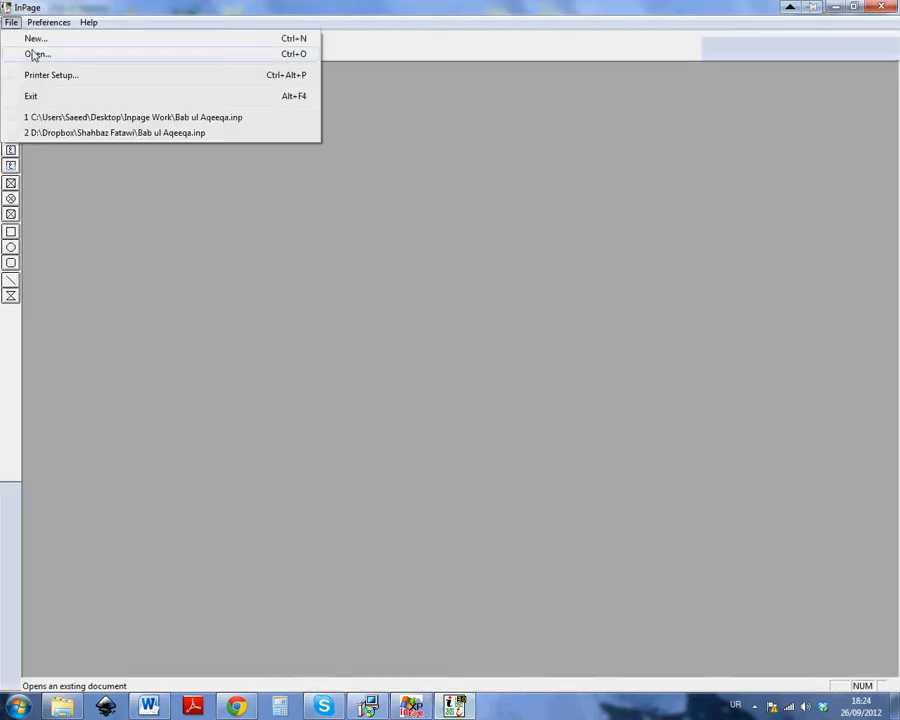
left_click(34, 52)
double_click(368, 269)
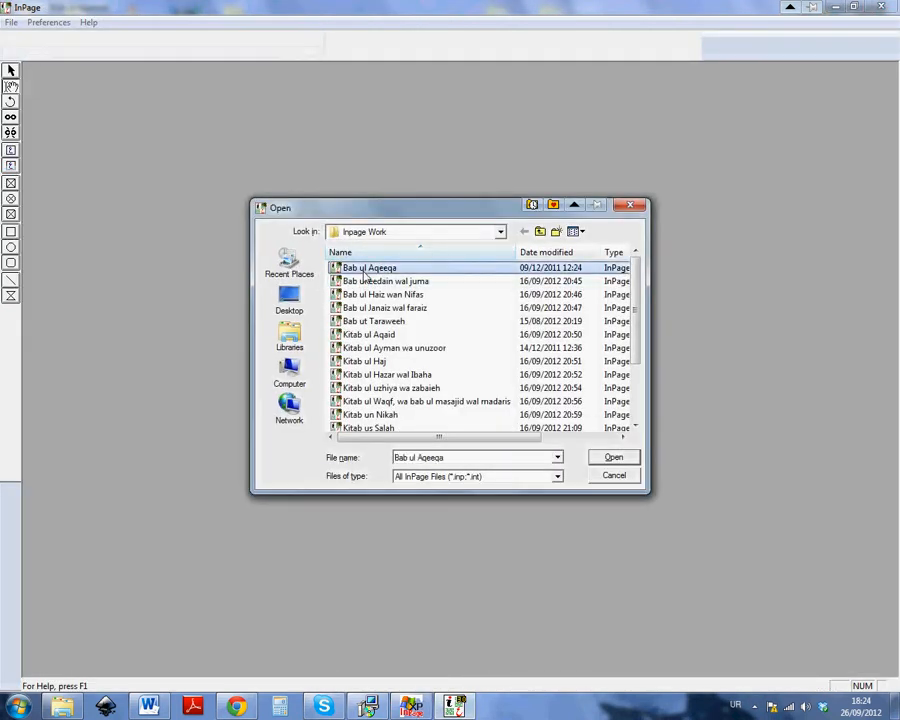
left_click(566, 387)
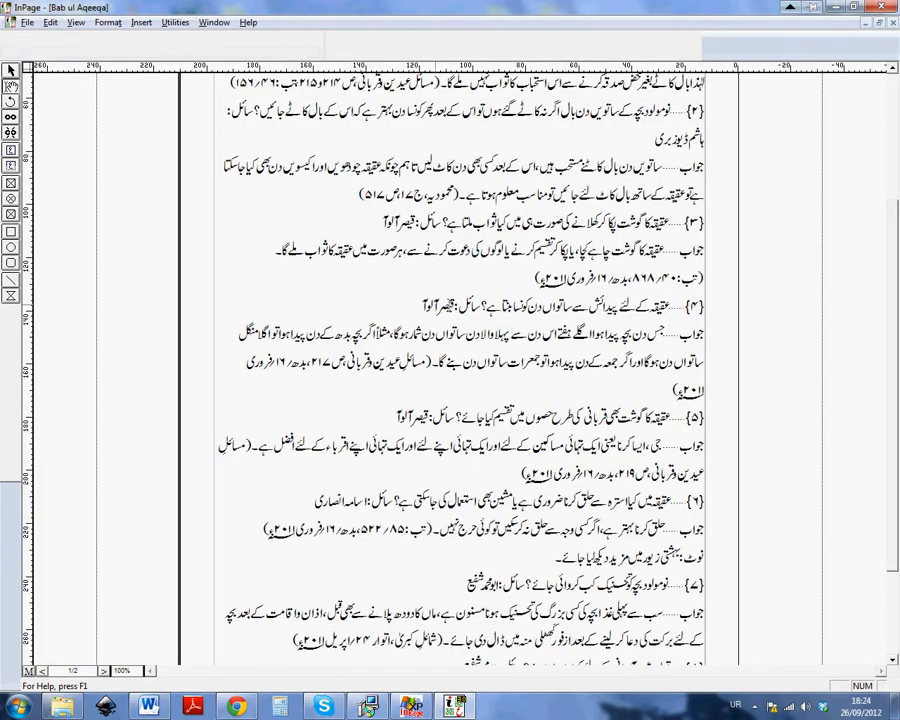
left_click(556, 193)
left_click_drag(556, 193, 520, 364)
left_click(522, 340)
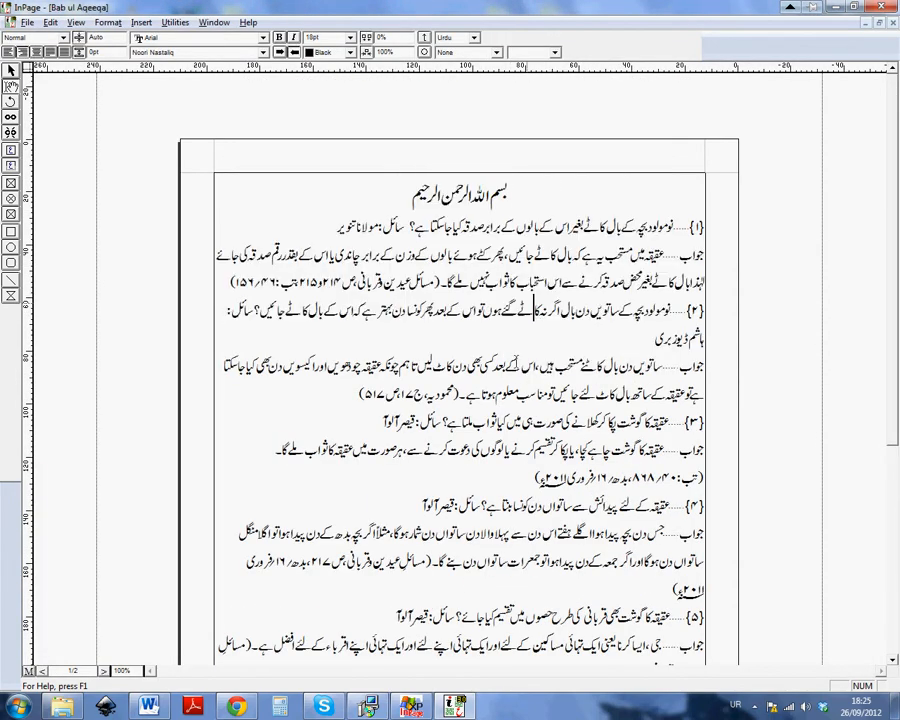
left_click(428, 706)
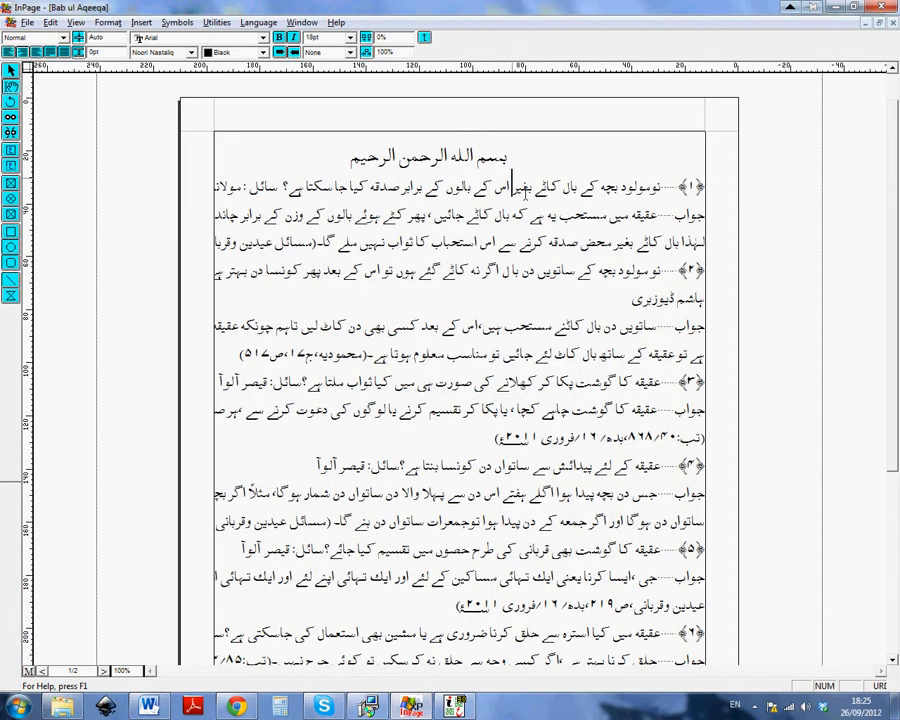
left_click(535, 160)
left_click_drag(535, 160, 230, 571)
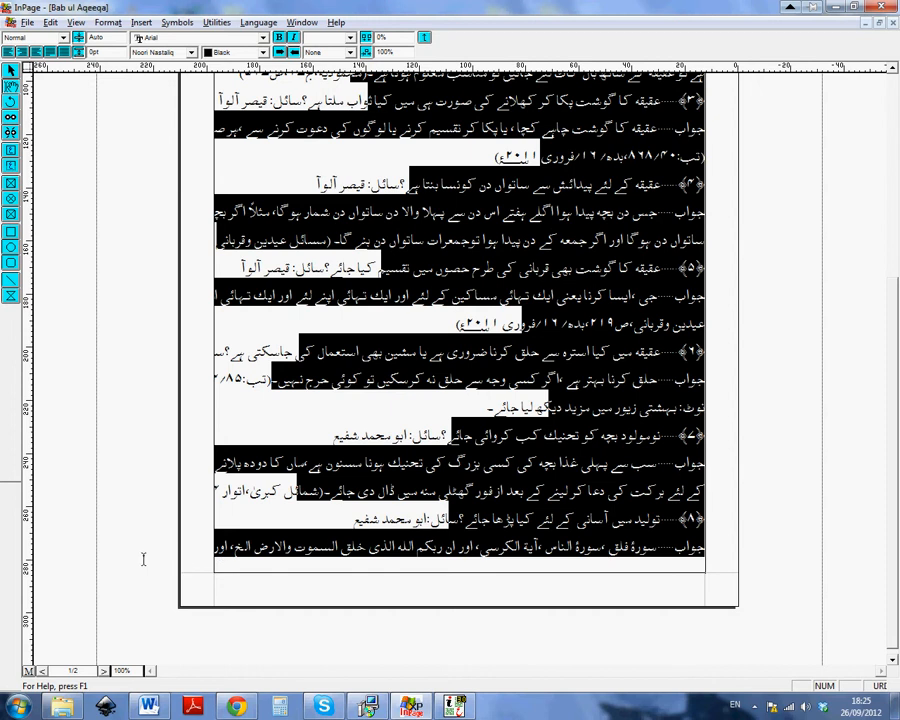
left_click(318, 254)
left_click(478, 296)
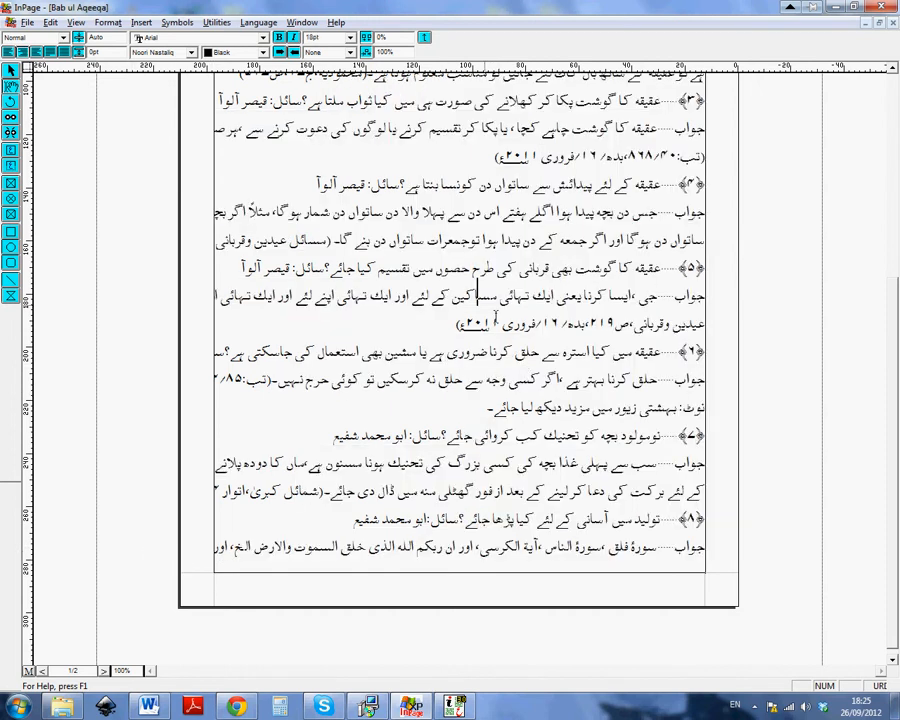
key("ctrl+a")
right_click(484, 306)
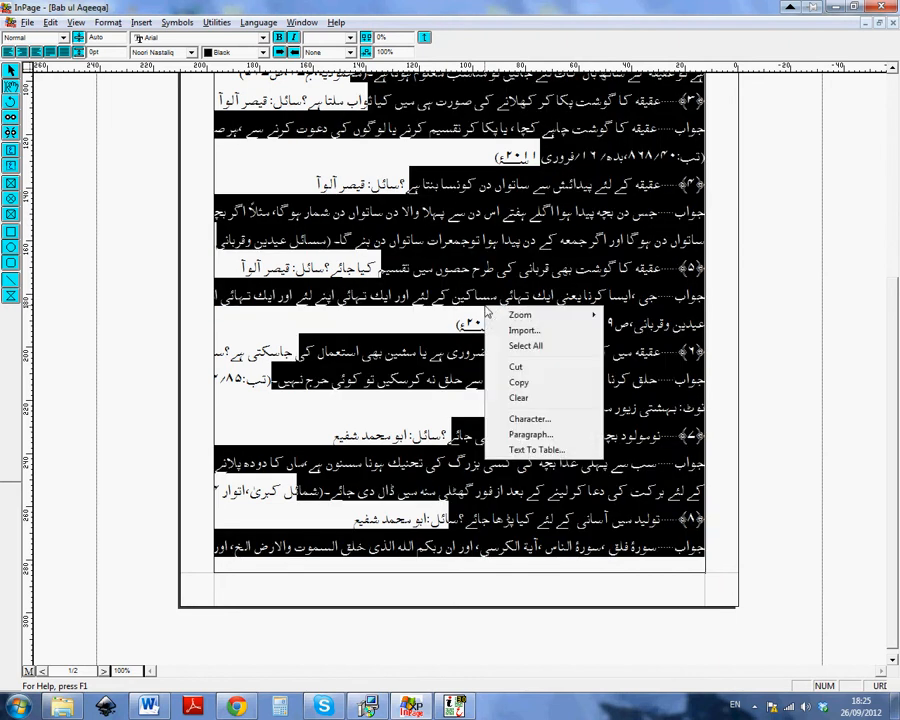
left_click(418, 300)
left_click(443, 322)
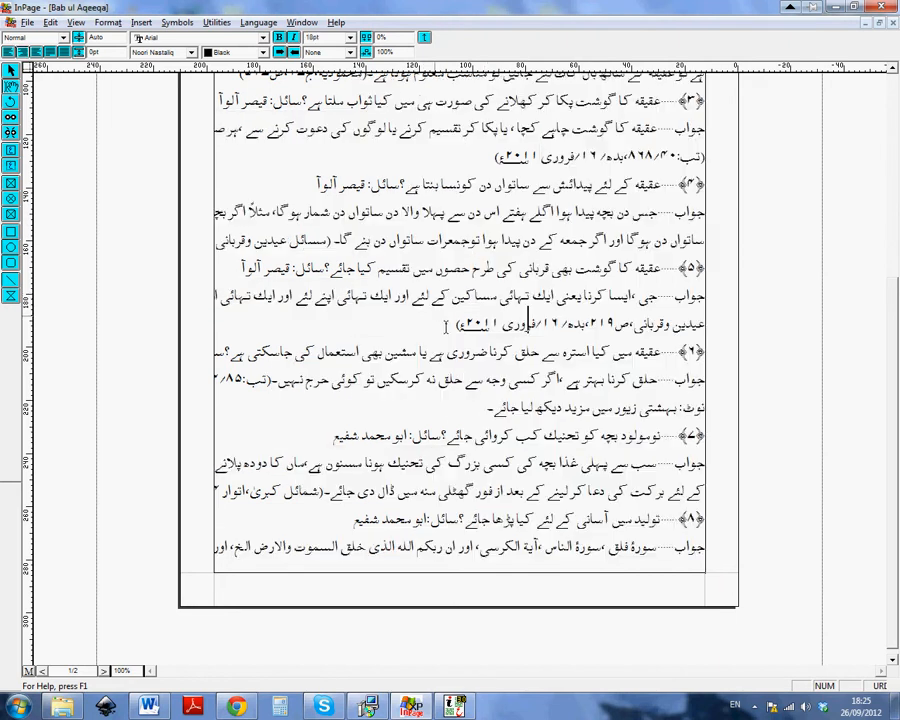
Select all the text of the Bab ul Aqeeqa document and copy it
right_click(442, 312)
left_click(482, 352)
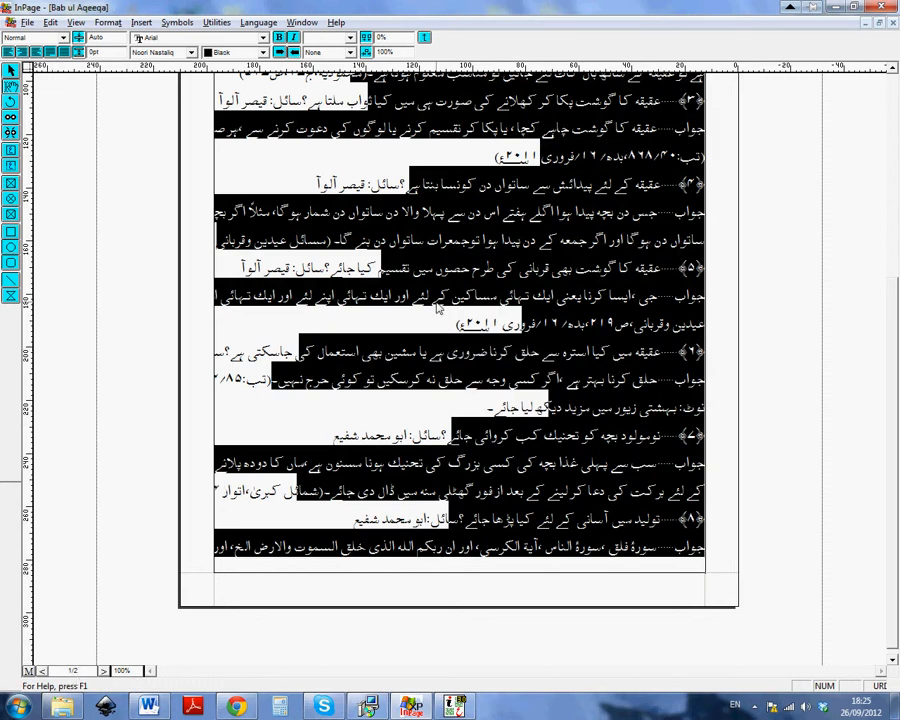
right_click(456, 283)
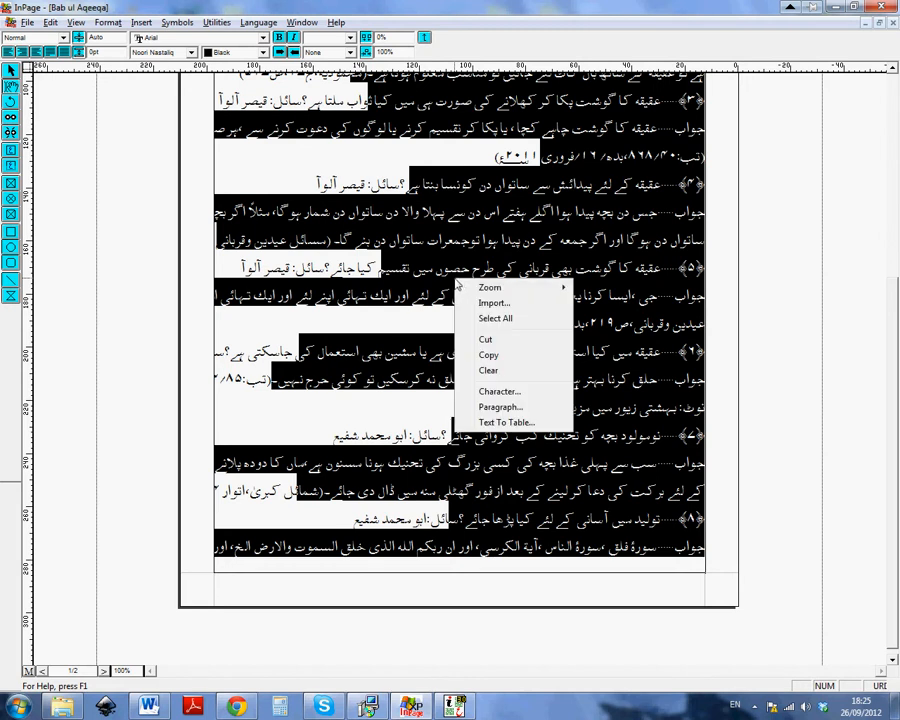
left_click(486, 356)
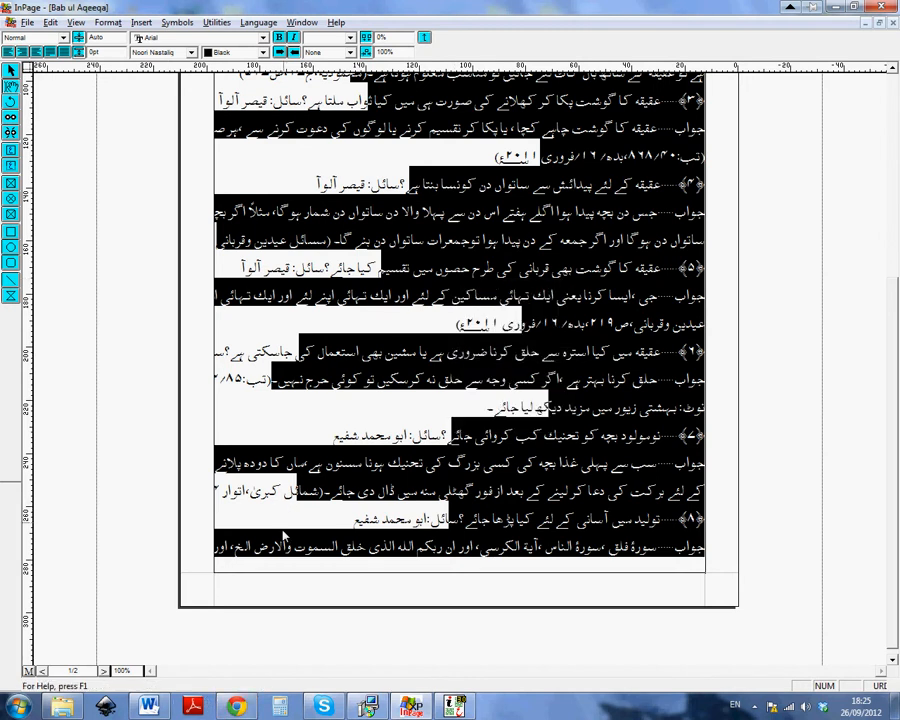
Switch to Chrome and open the InPage to Urdu Unicode converter from the urdu.ca home page, with its text box active
left_click(241, 708)
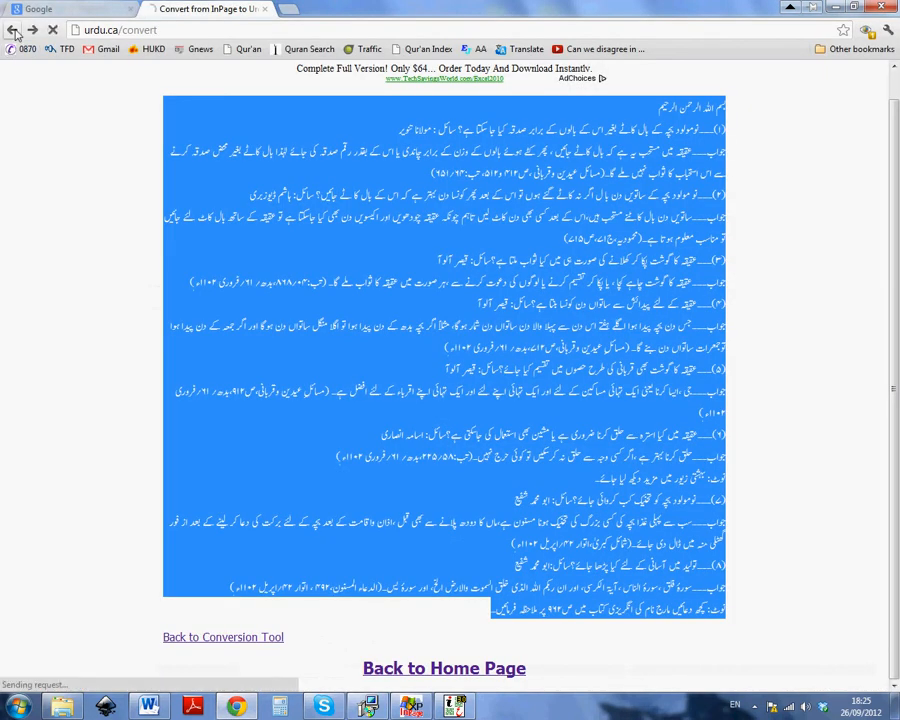
left_click(13, 31)
left_click(13, 31)
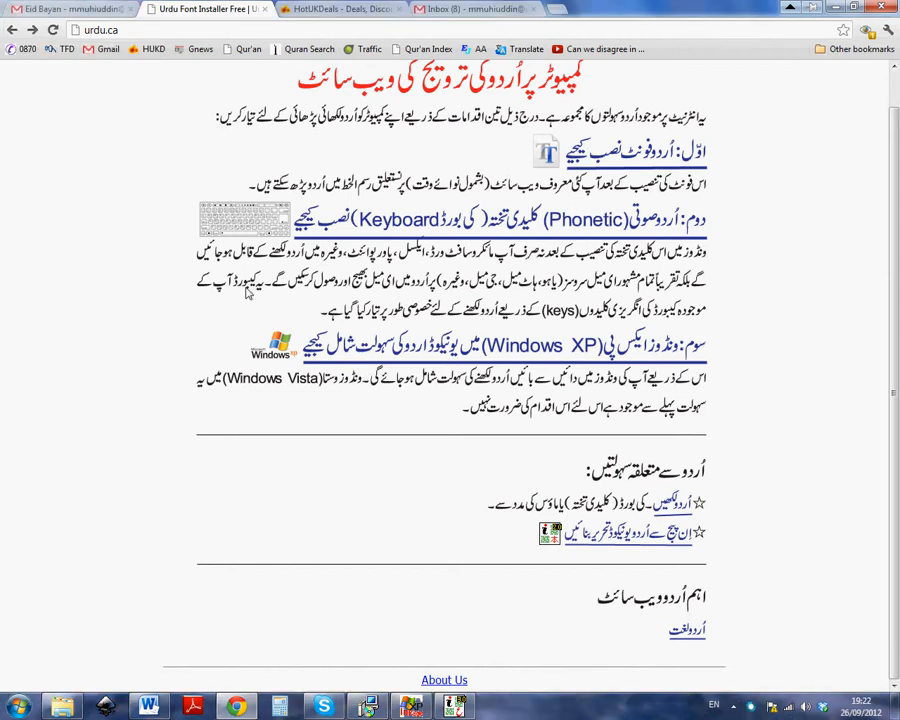
left_click(147, 36)
left_click(603, 532)
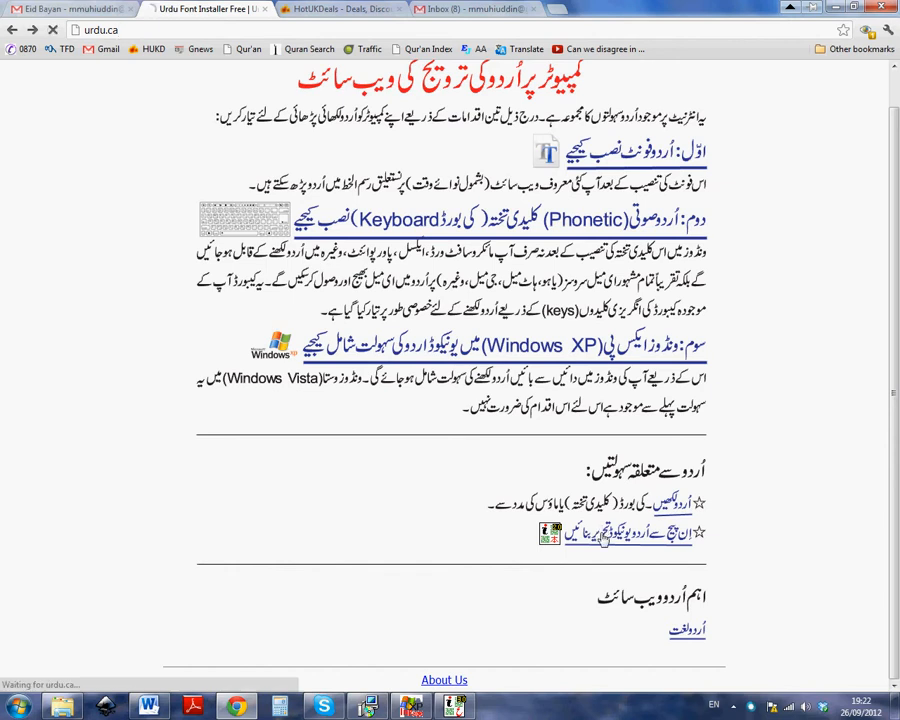
left_click(287, 205)
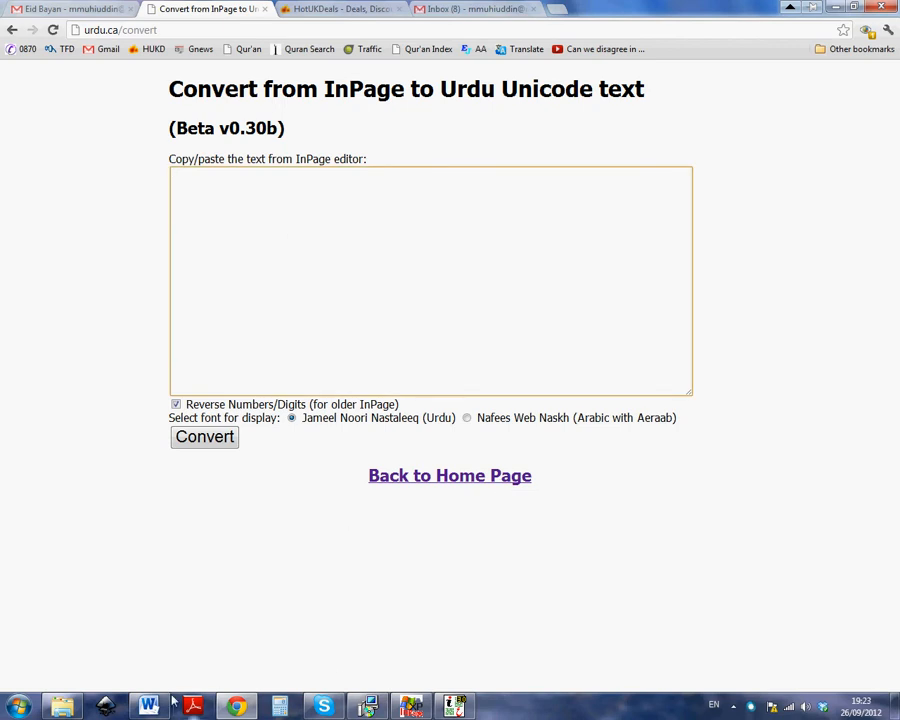
Copy the selected Bab ul Aqeeqa text from InPage again and return to the converter's text box in Chrome
left_click(410, 706)
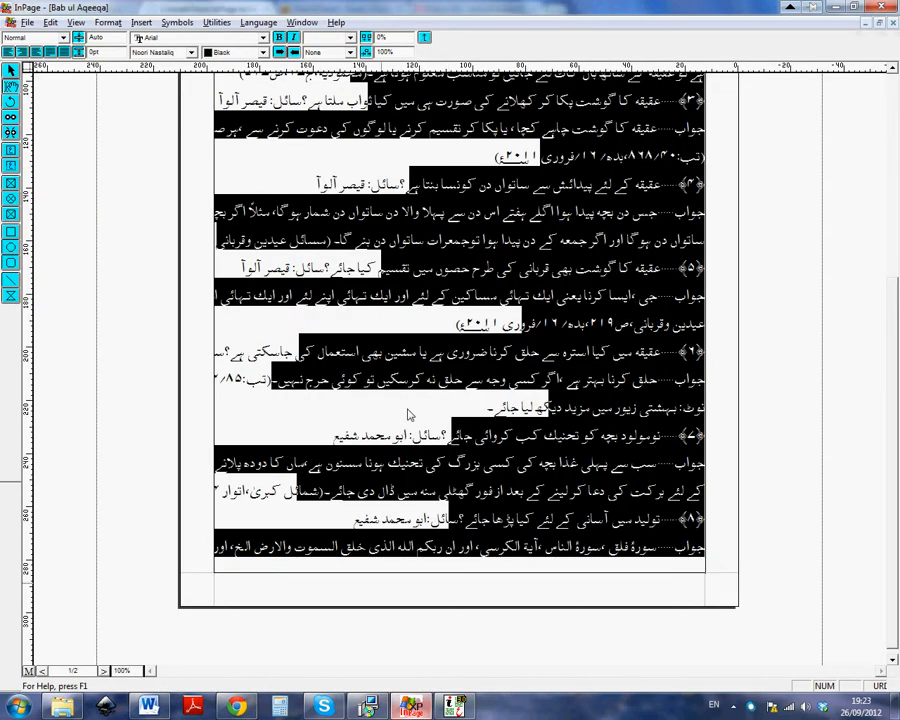
right_click(465, 295)
left_click(500, 371)
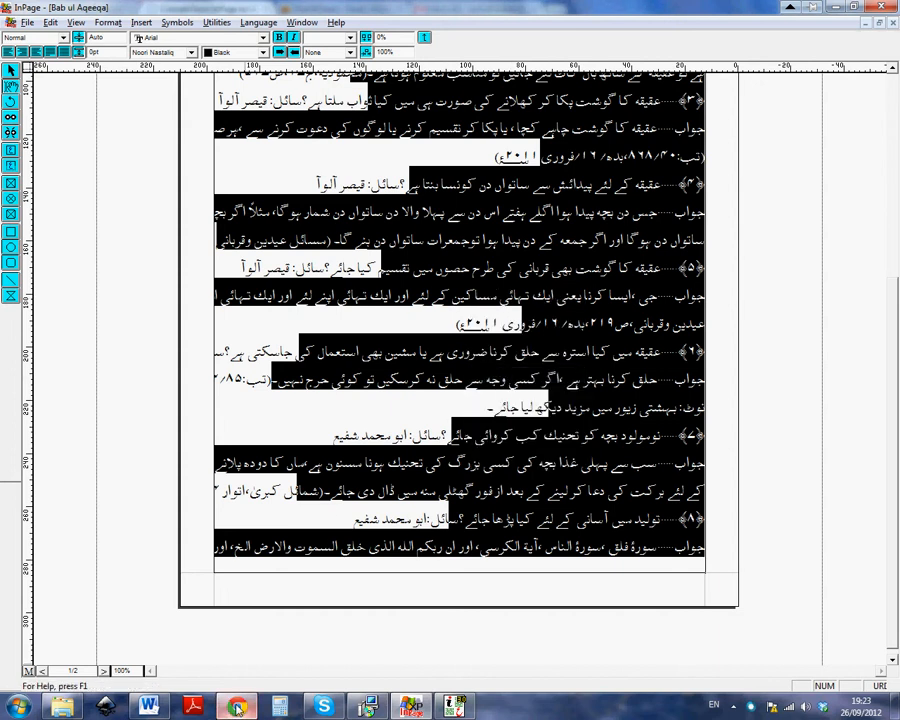
key("alt+Tab")
left_click(266, 242)
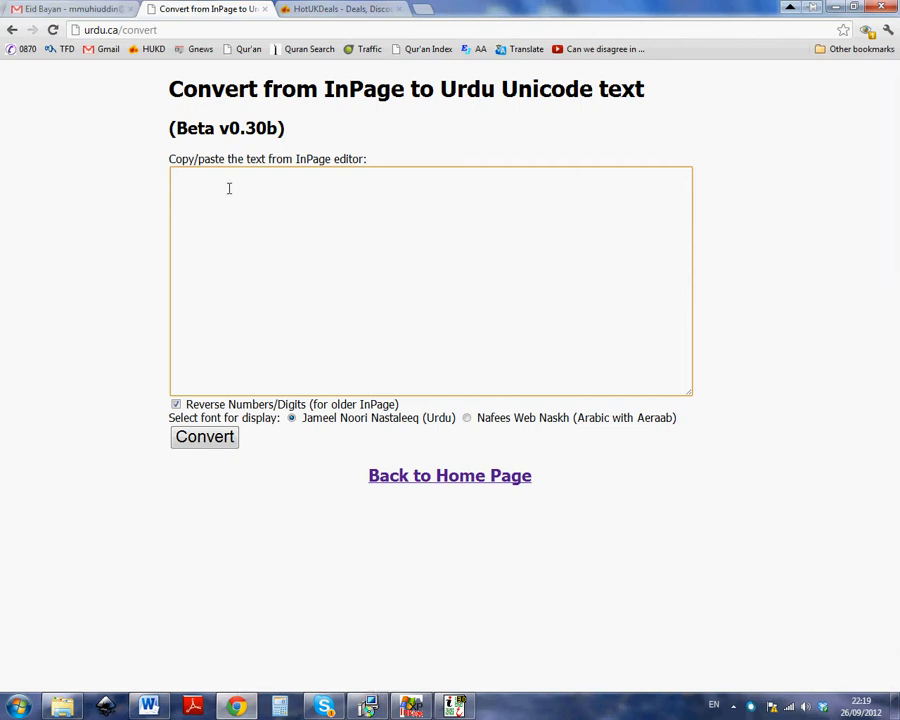
Paste the copied Bab ul Aqeeqa text into the converter's text box in Chrome
key("alt+Tab")
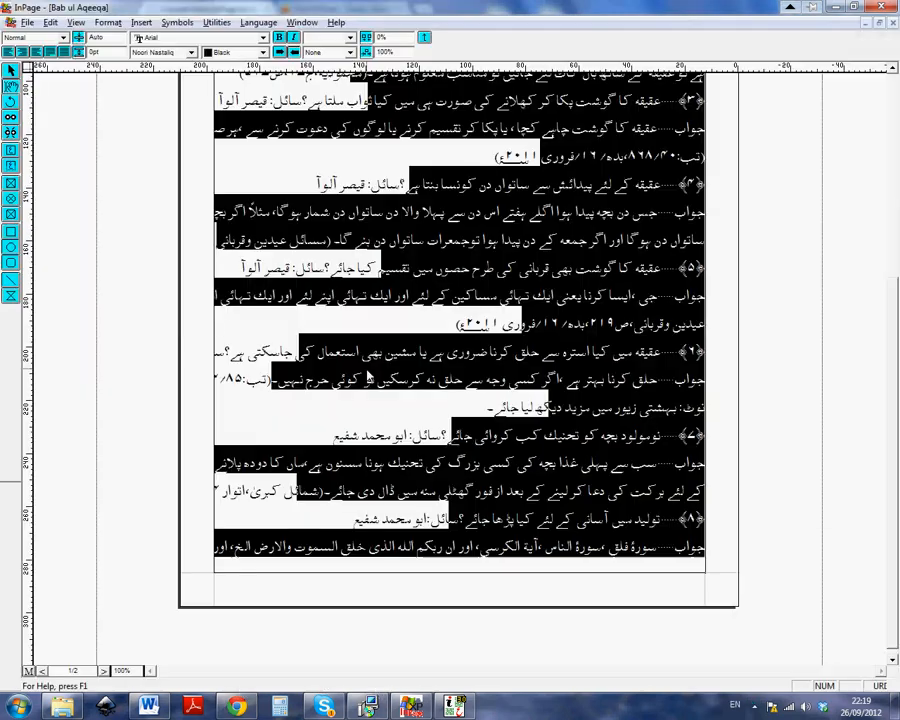
key("alt+Tab")
right_click(340, 266)
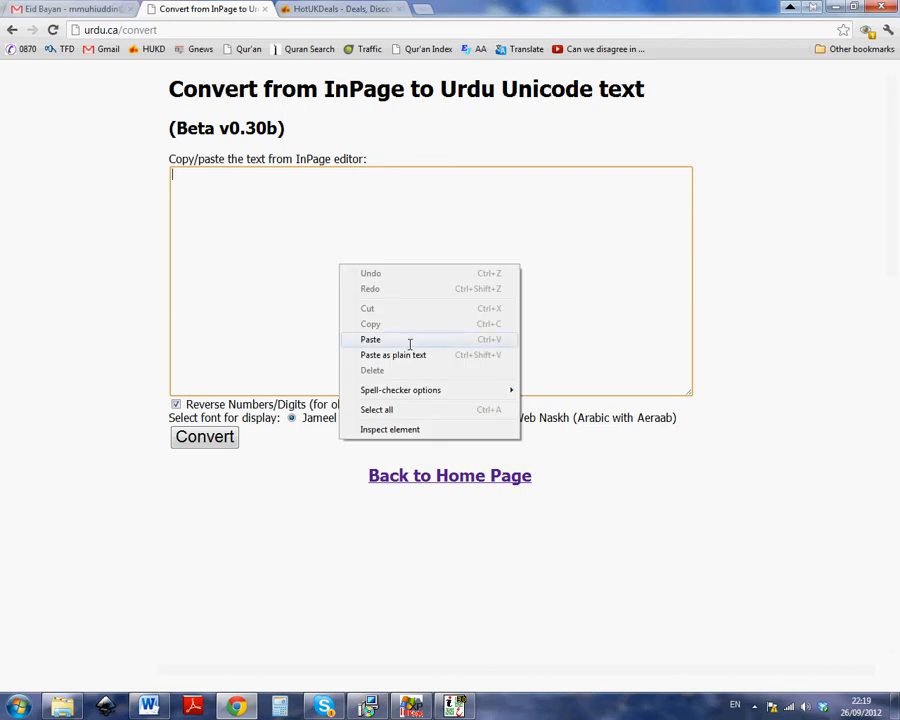
left_click(404, 340)
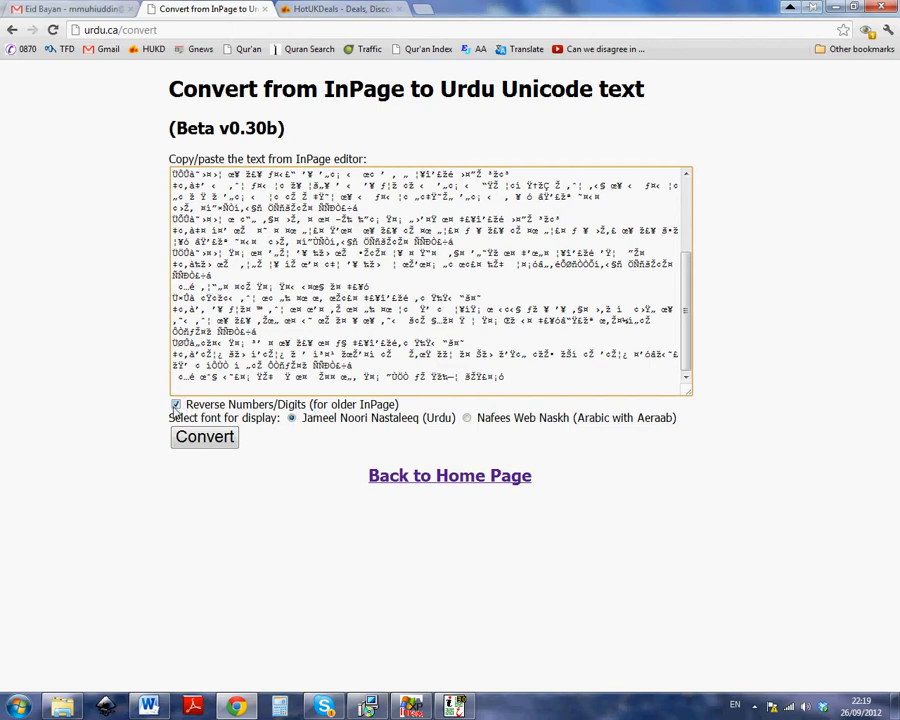
Convert the pasted text to Unicode with Reverse Numbers/Digits enabled and Jameel Noori Nastaleeq as the display font
left_click(176, 405)
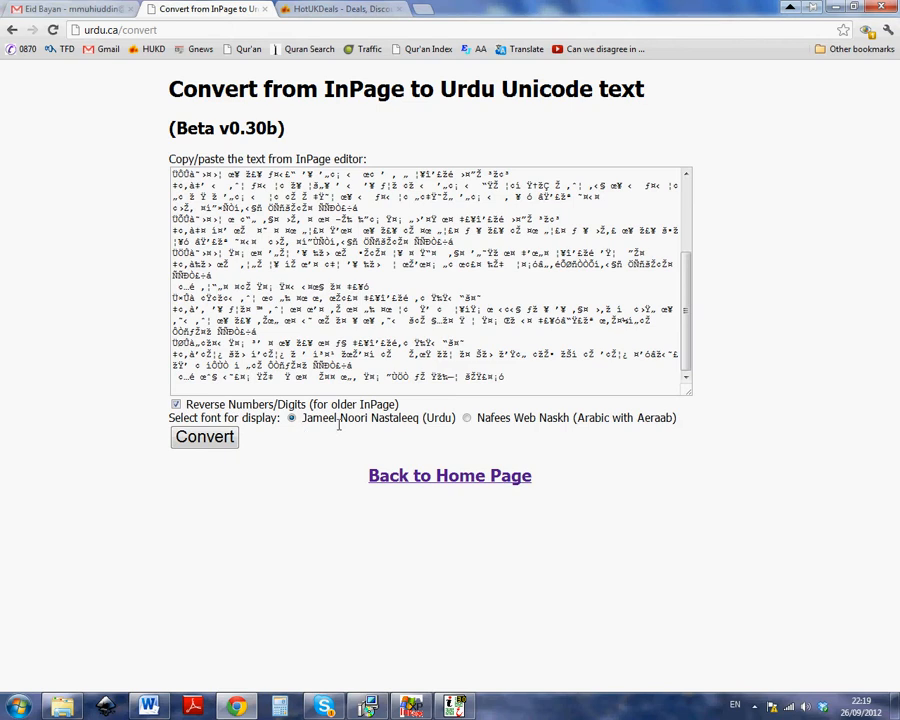
left_click_drag(317, 424, 412, 422)
left_click(427, 423)
left_click(219, 440)
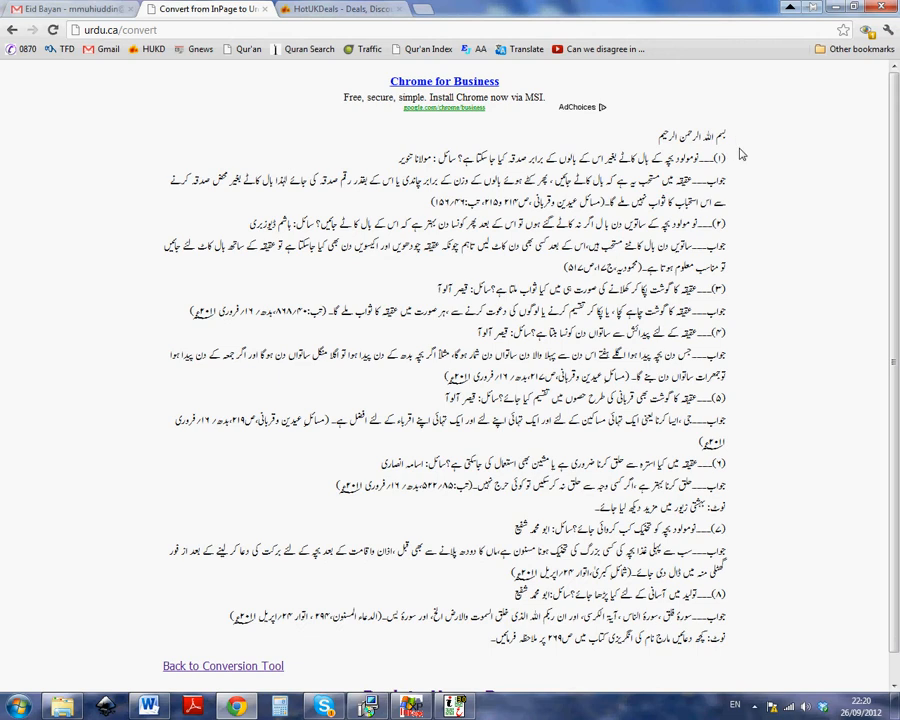
Copy all the converted Urdu text and paste it into the blank Word document, keeping the source formatting
left_click_drag(730, 152, 493, 645)
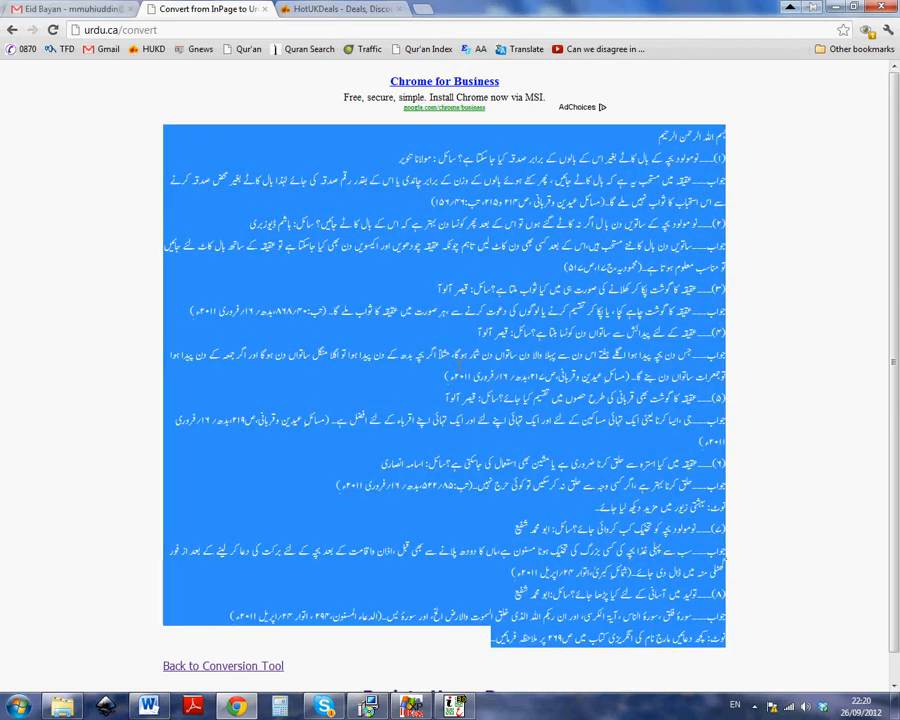
right_click(450, 357)
left_click(478, 366)
left_click(163, 707)
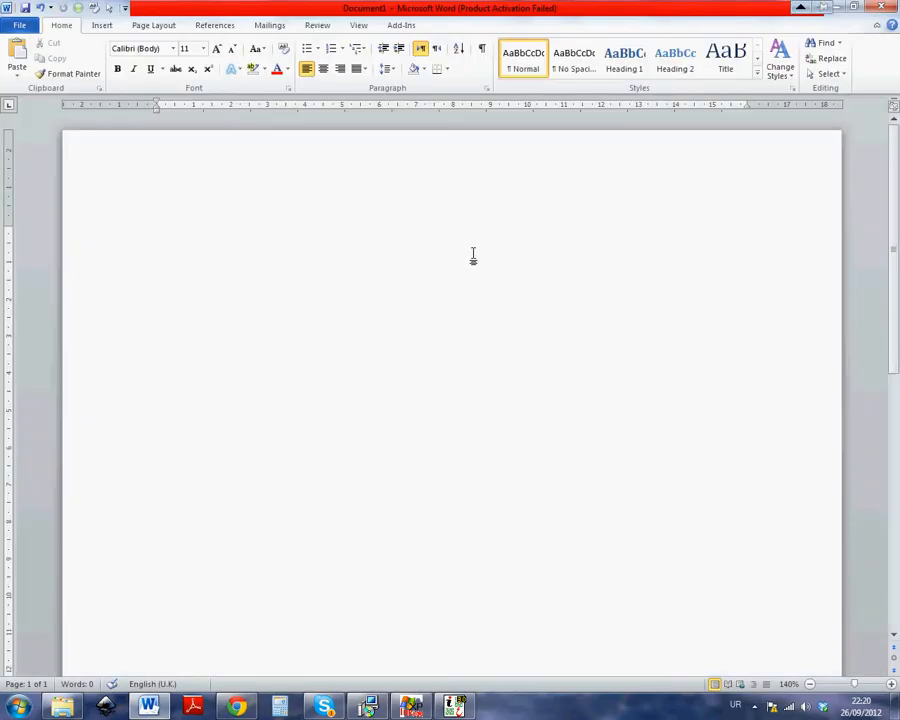
right_click(475, 256)
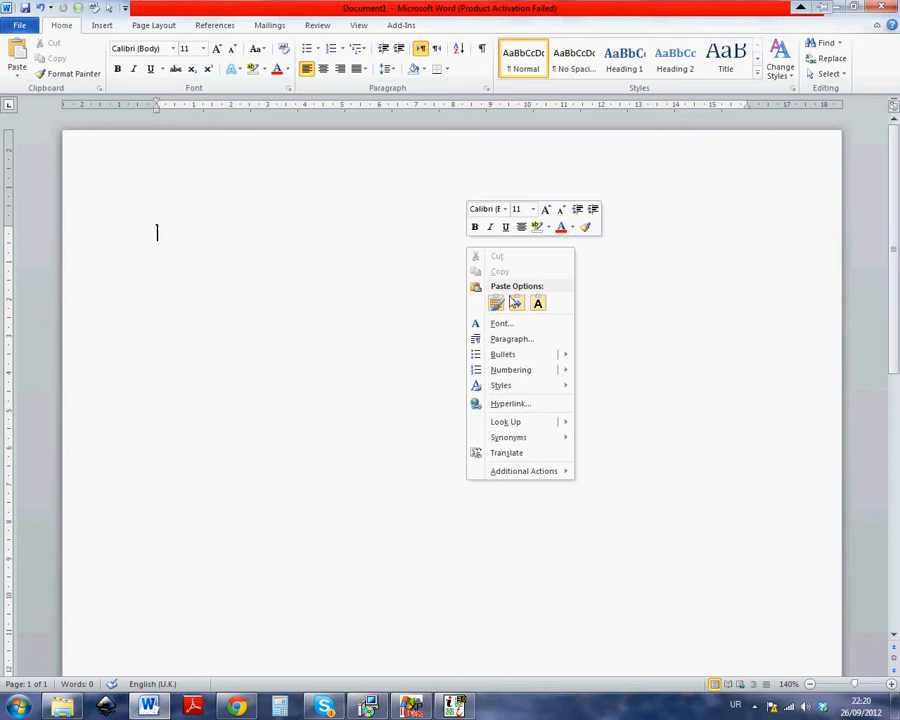
left_click(502, 307)
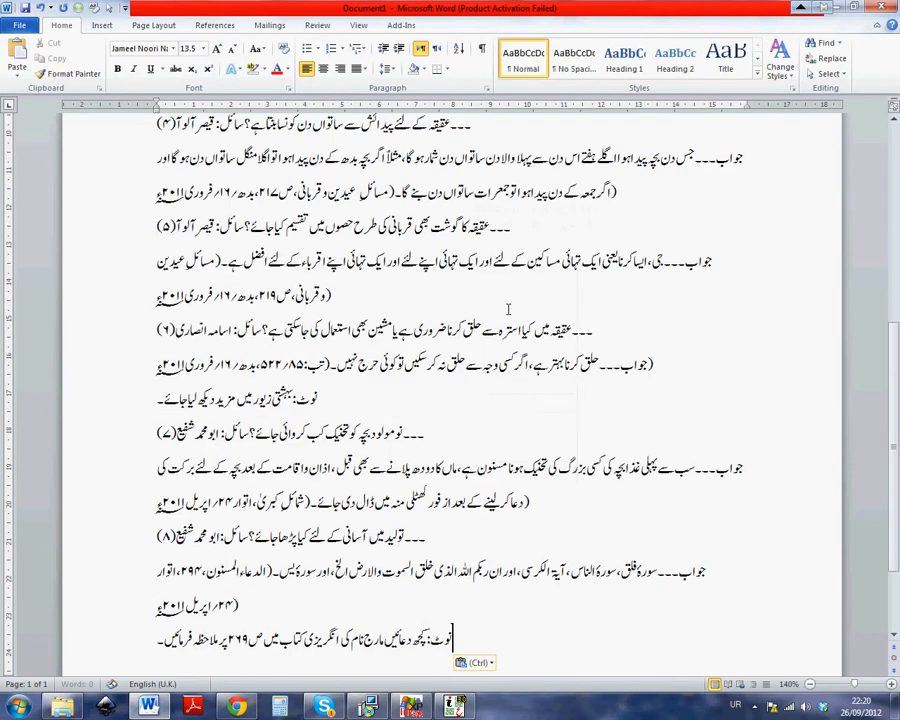
Select the whole pasted text in the Word document and align it right, comparing this with left alignment
scroll(531, 321, "up", 3)
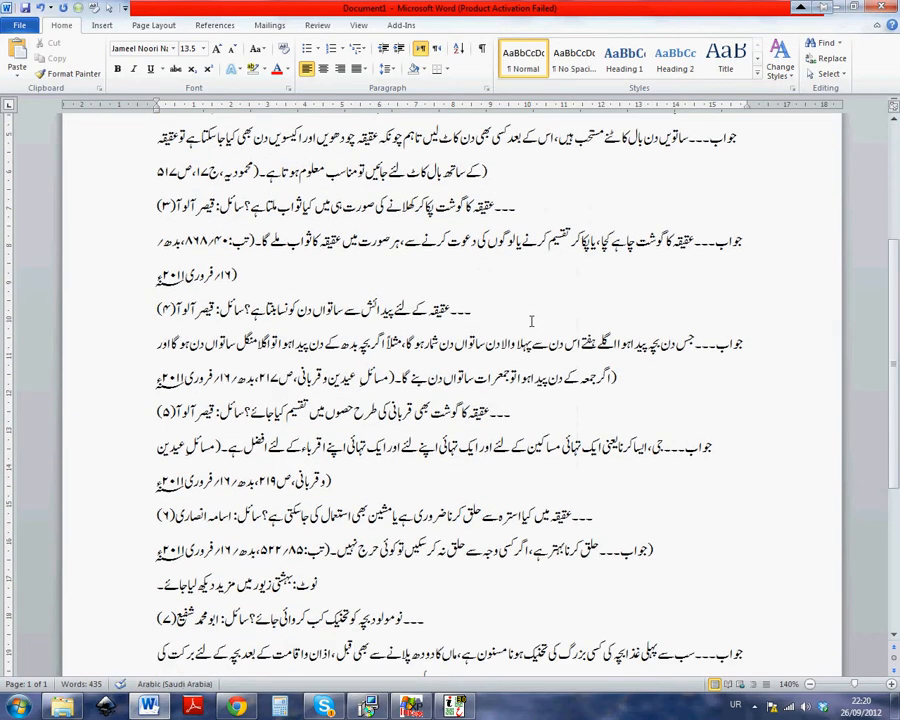
scroll(527, 320, "down", 2)
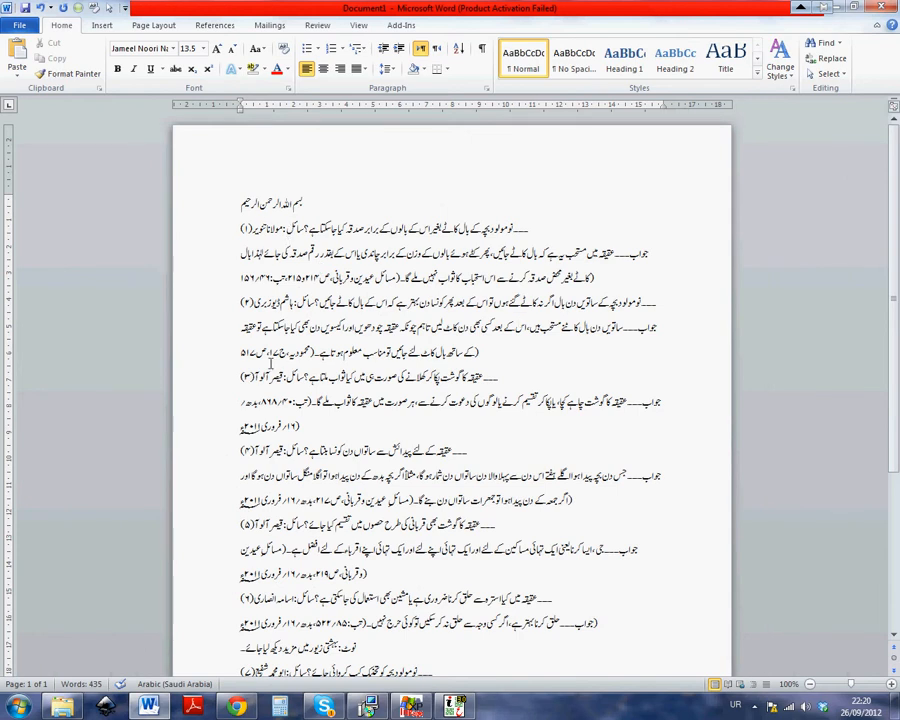
right_click(323, 207)
left_click(318, 207)
key("ctrl+a")
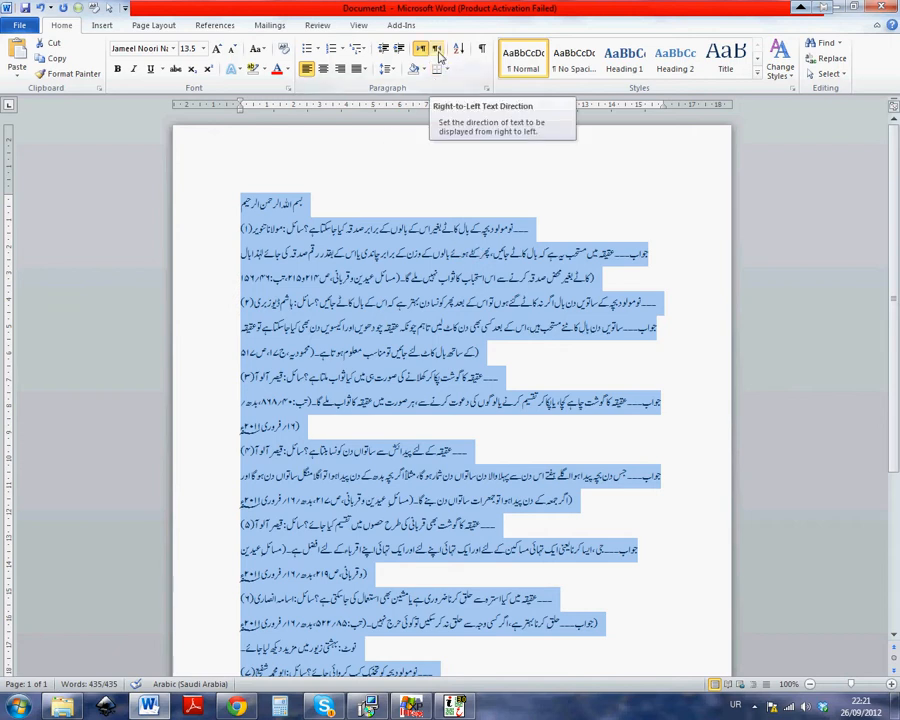
left_click(340, 72)
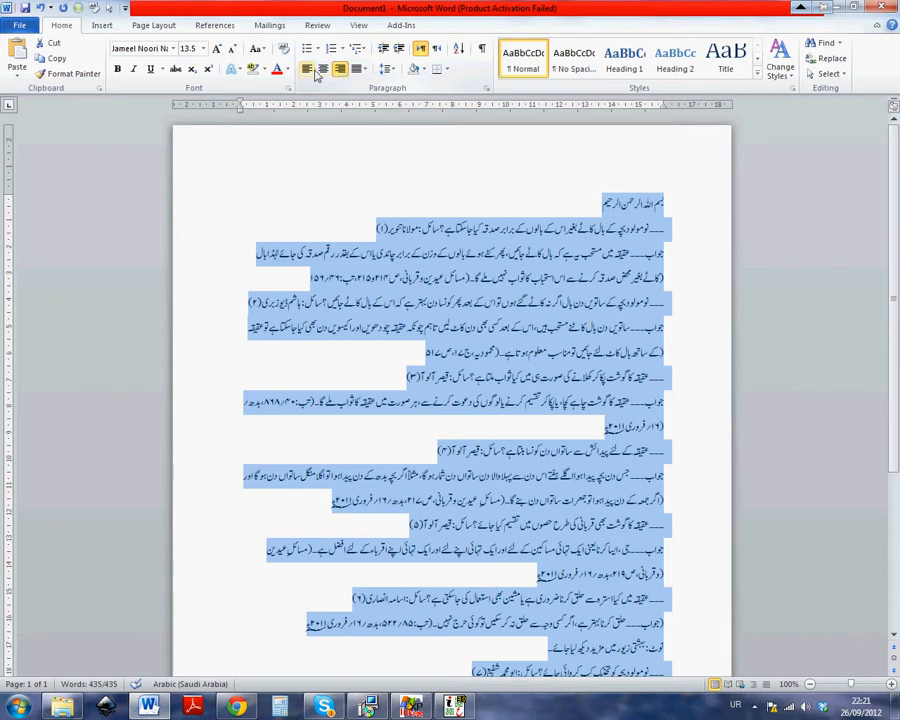
left_click(316, 72)
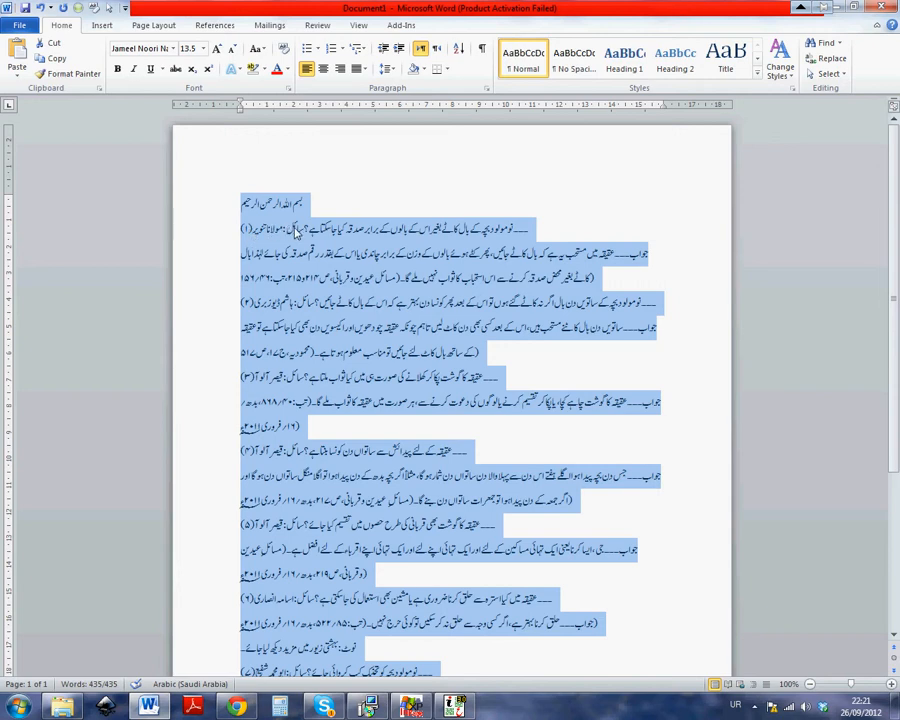
left_click(344, 72)
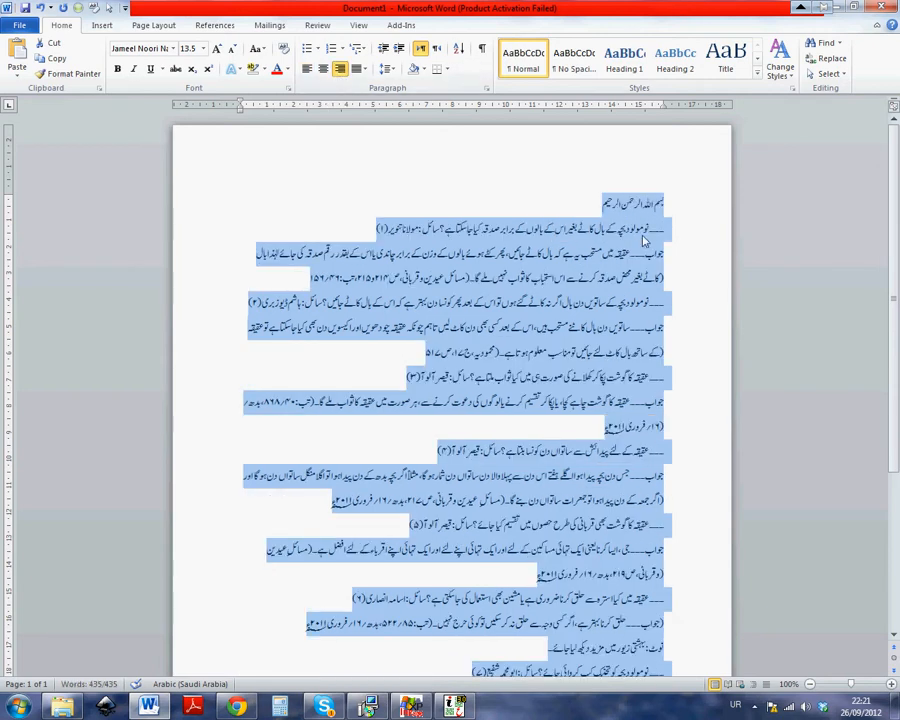
Set the selected text's direction to right-to-left, align it right and dismiss the e-mail notification
left_click(437, 50)
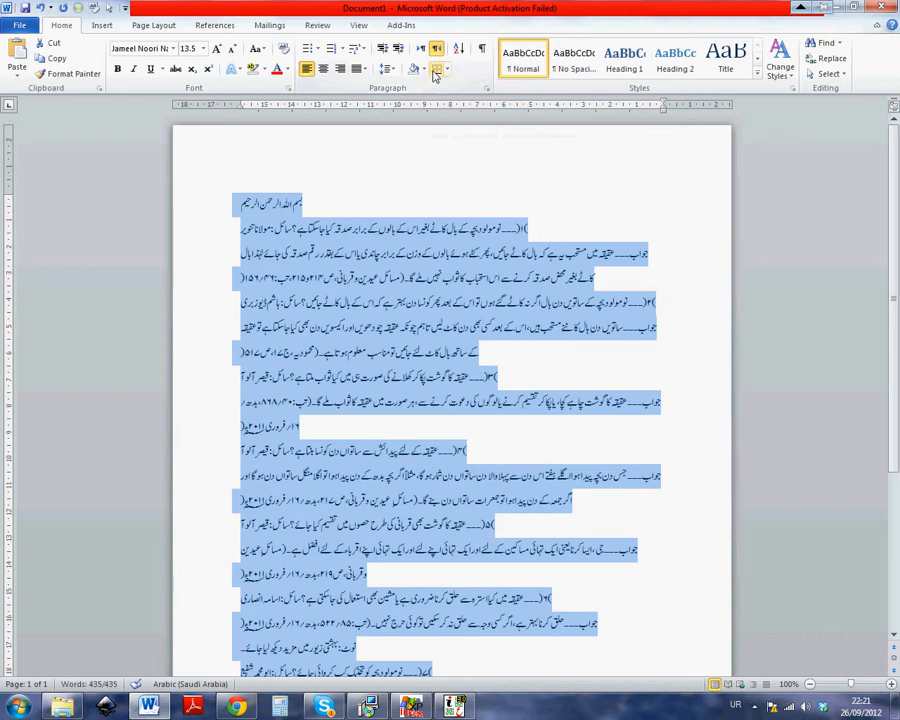
left_click(341, 68)
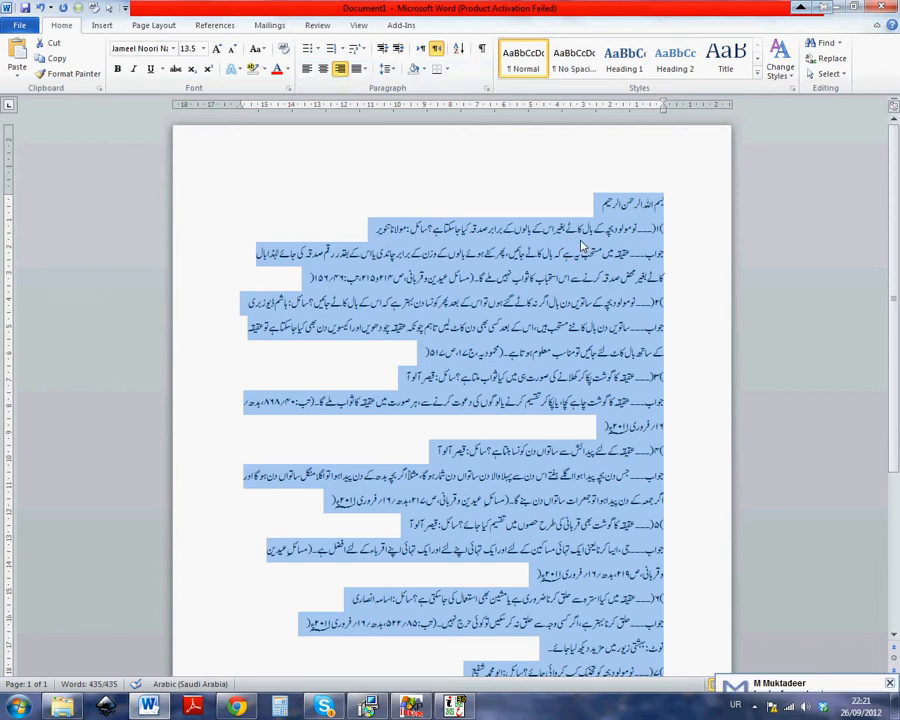
left_click(582, 232)
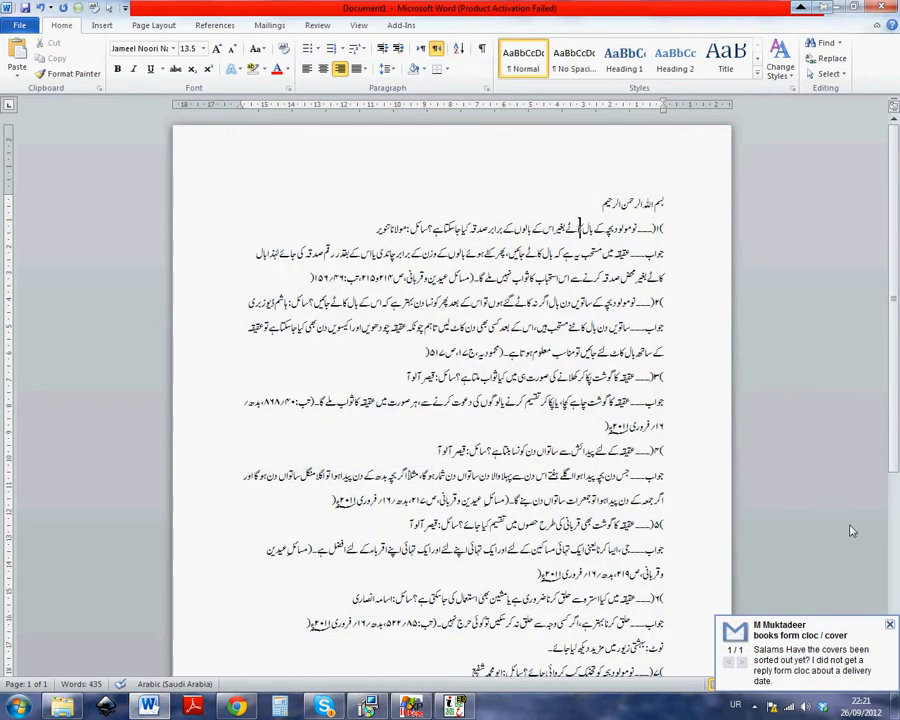
left_click(890, 626)
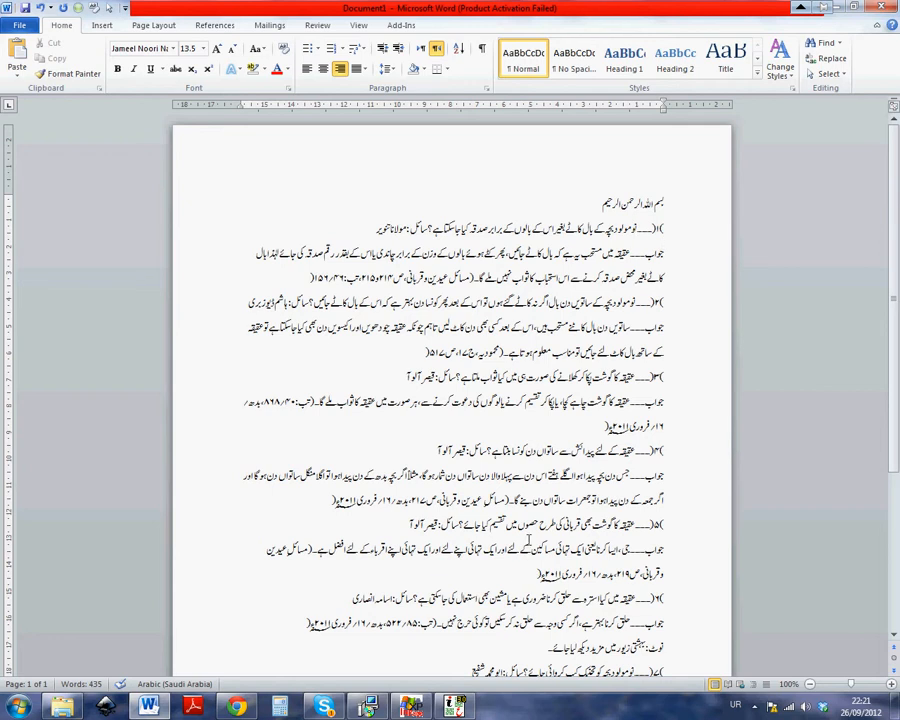
Compare the heading and the numbering brackets of the Word text with the original Bab ul Aqeeqa document in InPage
key("alt+Tab")
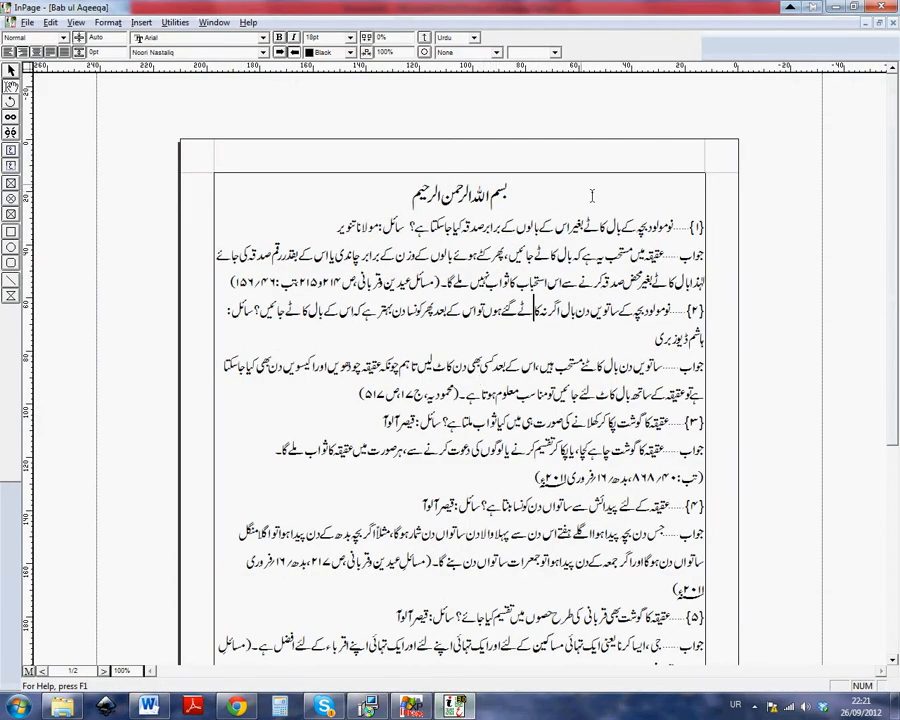
key("ctrl+a")
left_click(580, 495)
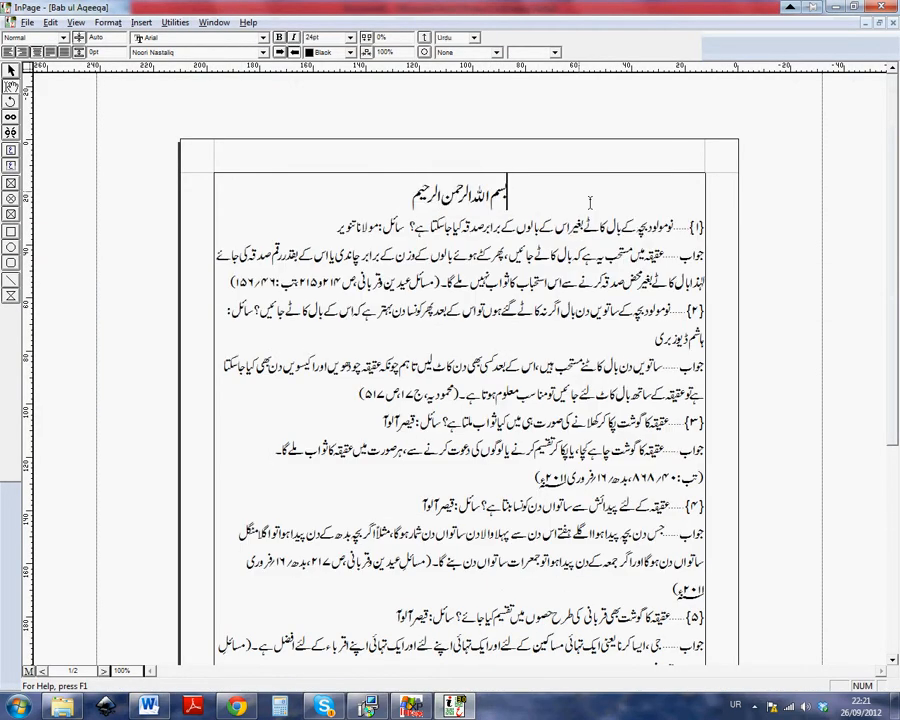
key("alt+Tab")
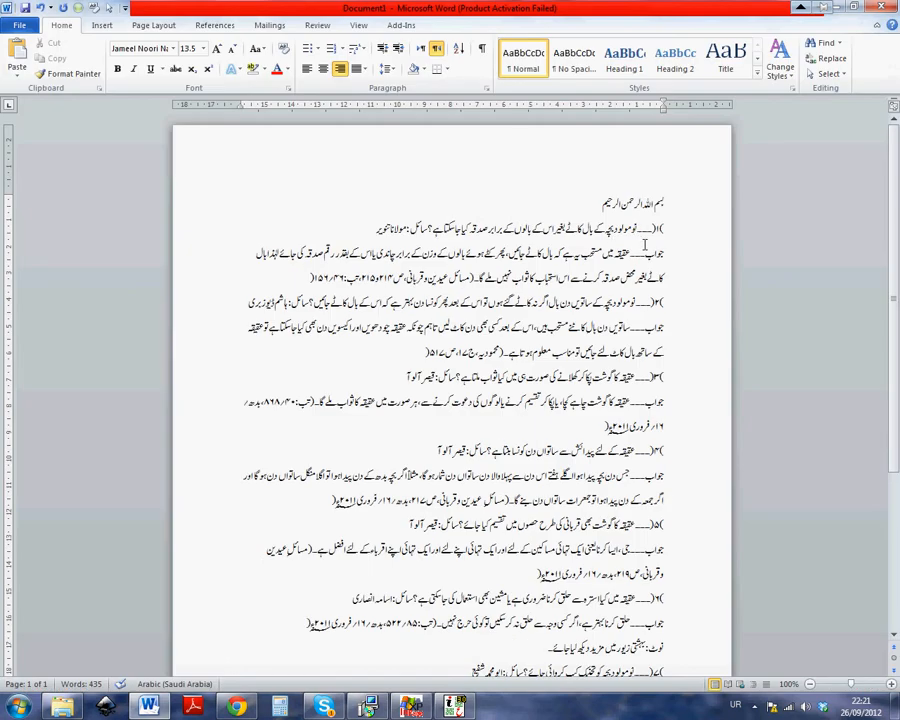
key("alt+Tab")
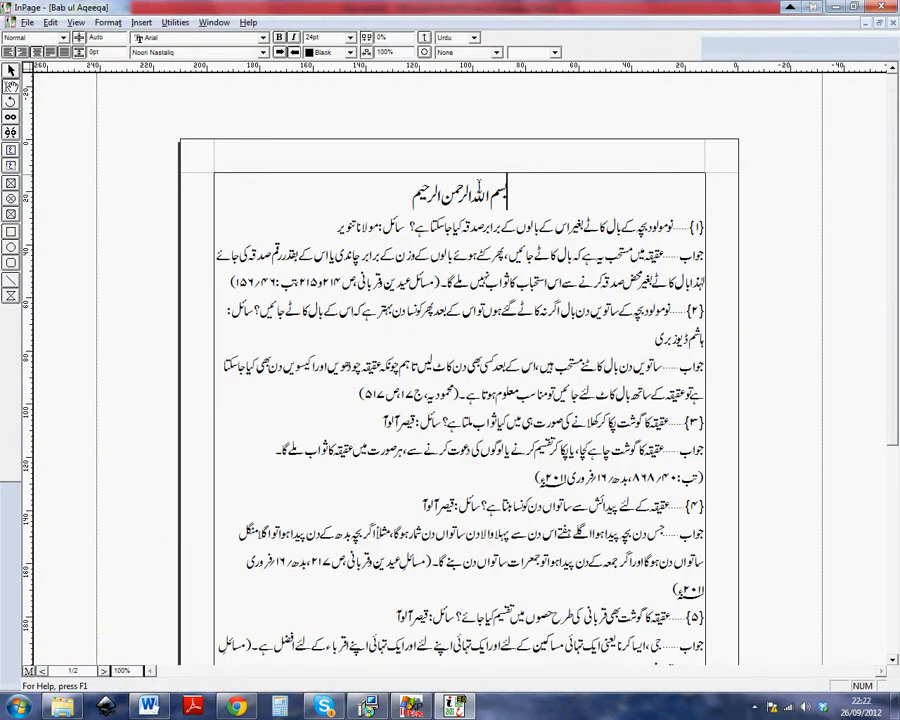
key("alt+Tab")
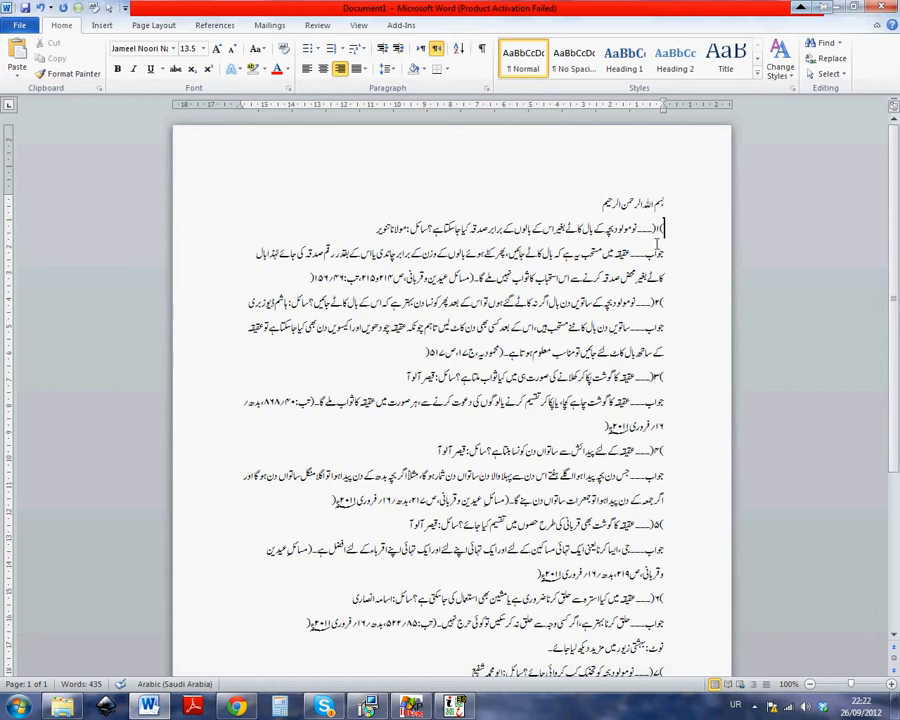
key("alt+Tab")
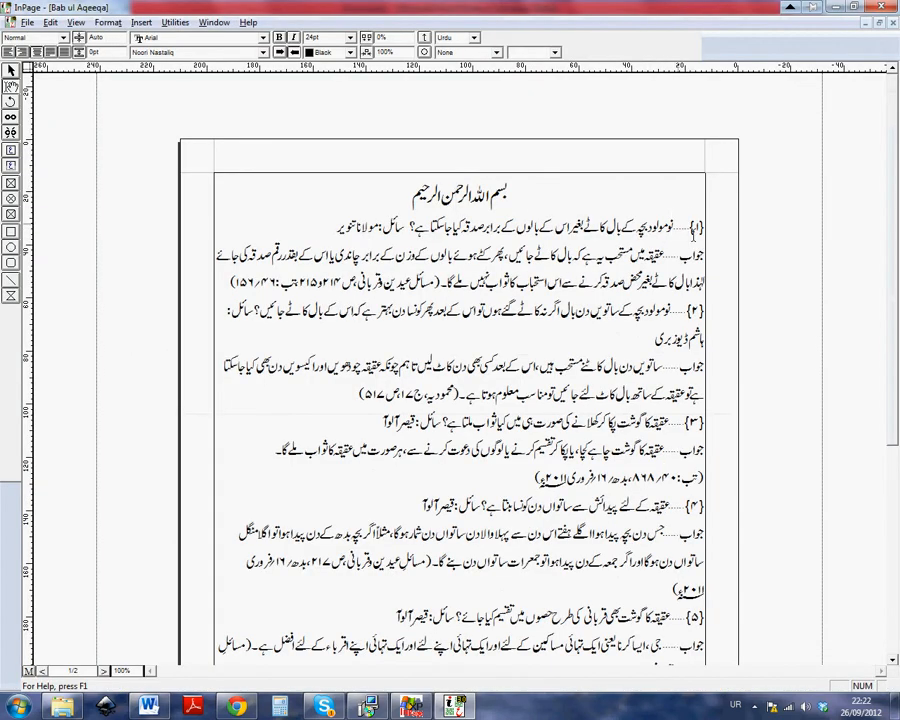
key("alt+Tab")
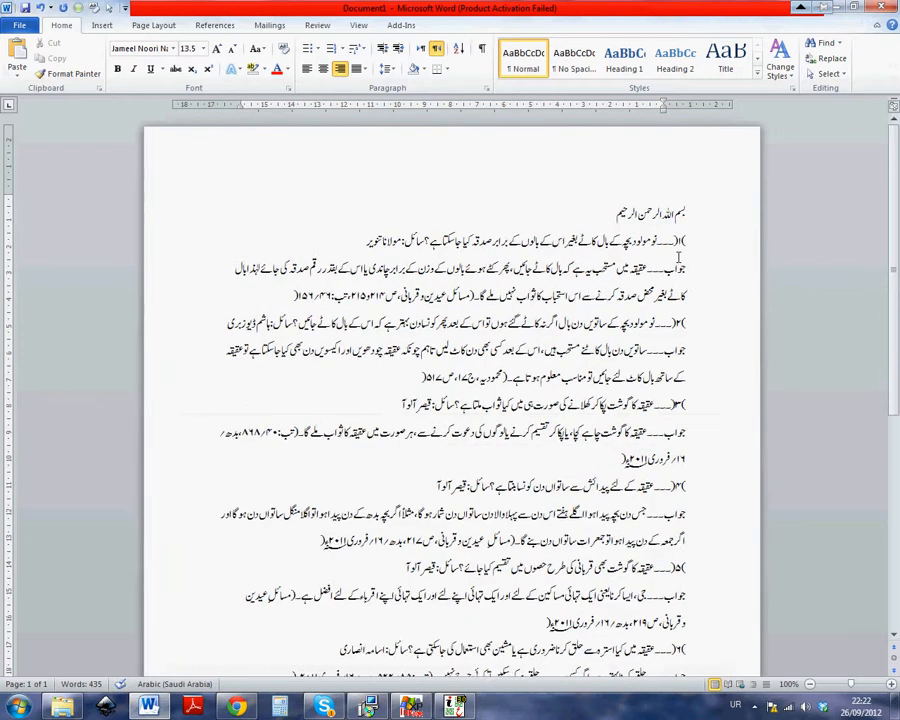
Show the formatting marks in the Word document to reveal how each line ends
scroll(678, 258, "up", 4)
key("Right")
key("Right")
key("Right")
key("Right")
key("Right")
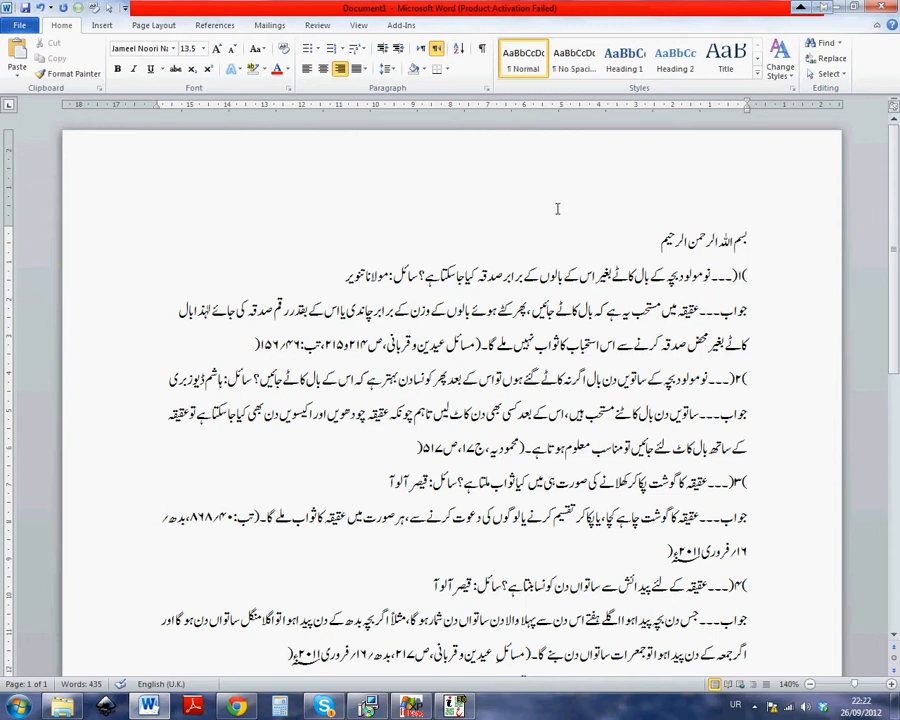
left_click(587, 232)
left_click(325, 278)
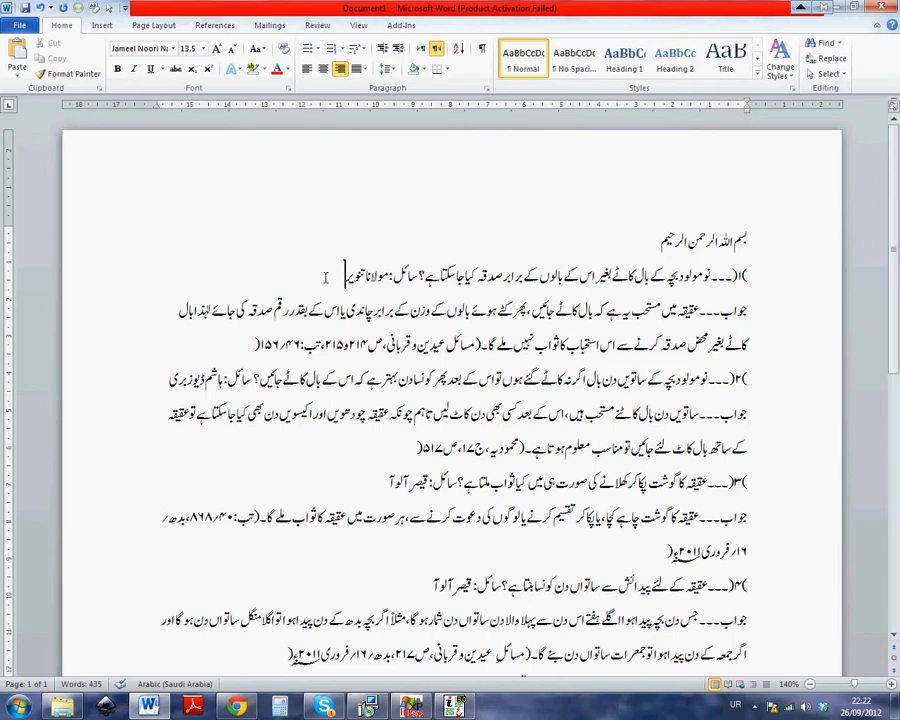
left_click(642, 246)
left_click(482, 50)
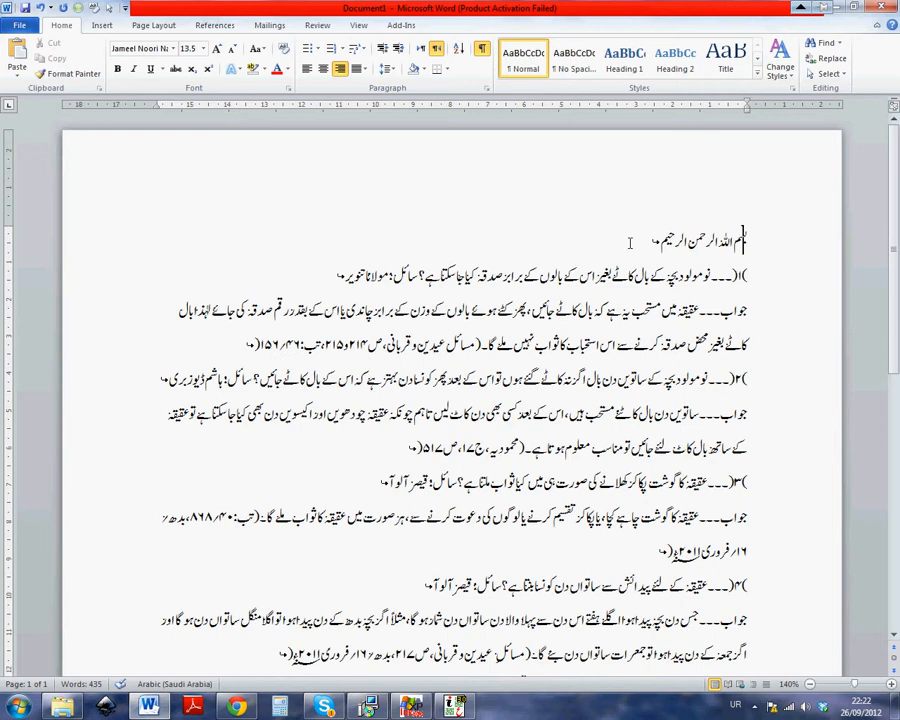
Separate the opening Bismillah line from the body text with a paragraph break and centre only that line
left_click(323, 69)
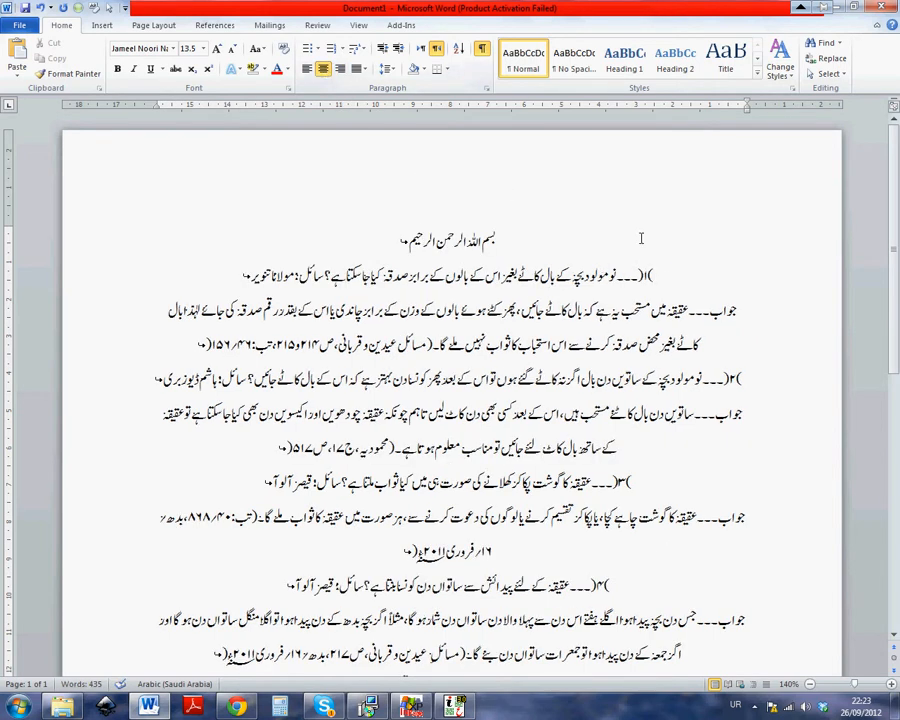
key("ctrl+r")
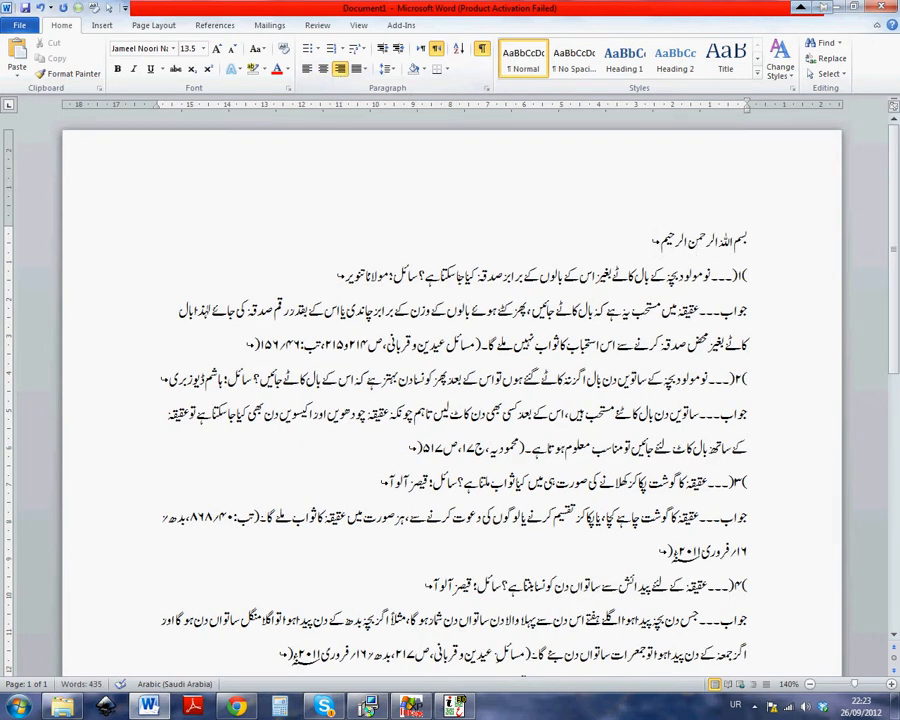
key("Return")
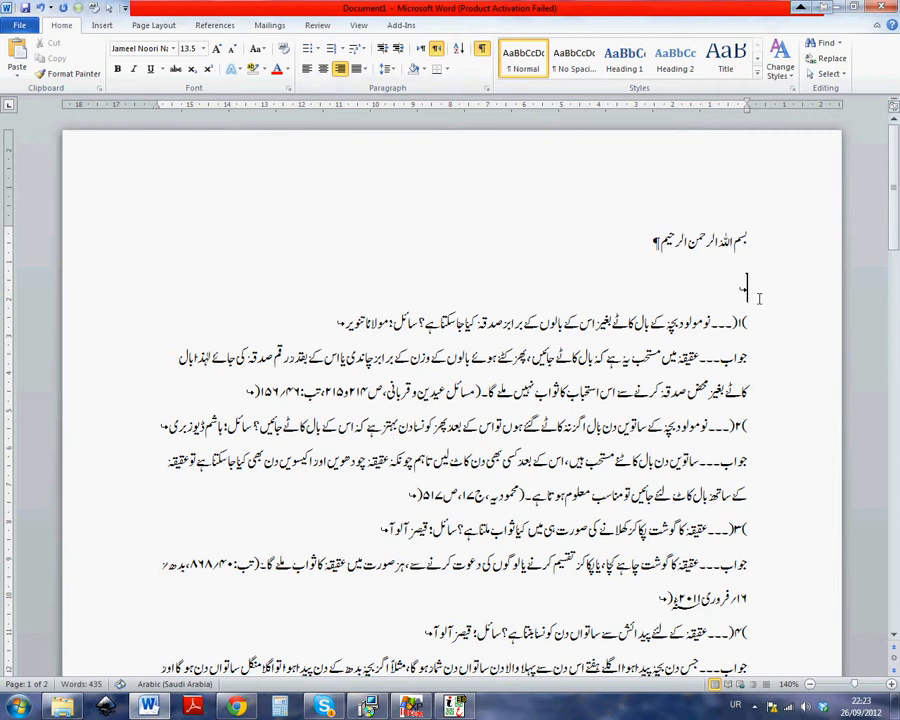
key("BackSpace")
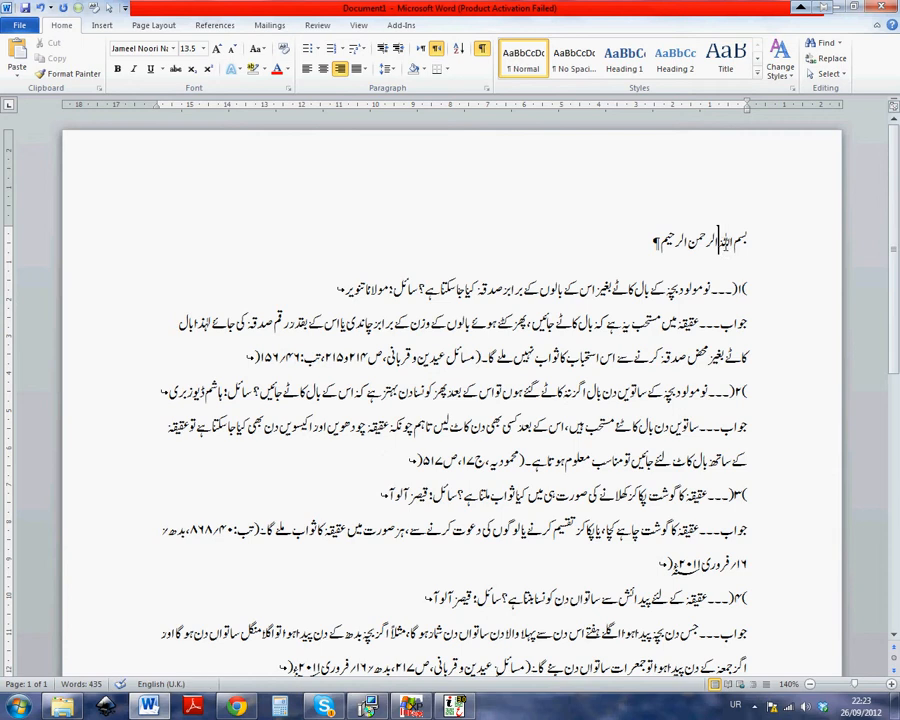
left_click(323, 68)
left_click(315, 250)
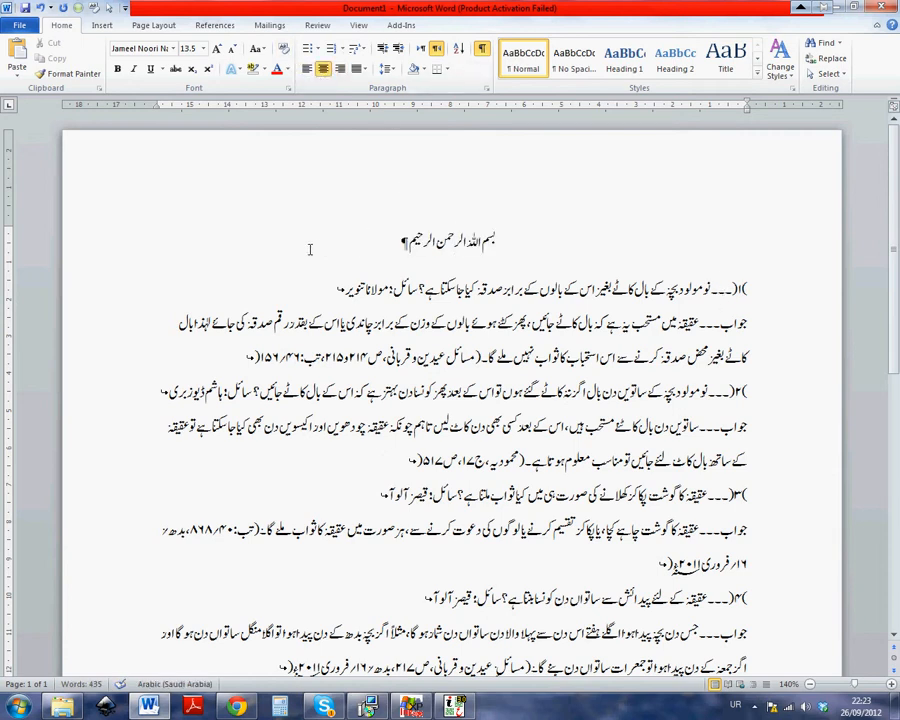
Try a larger spacing after the centred Bismillah paragraph
left_click_drag(527, 252, 360, 239)
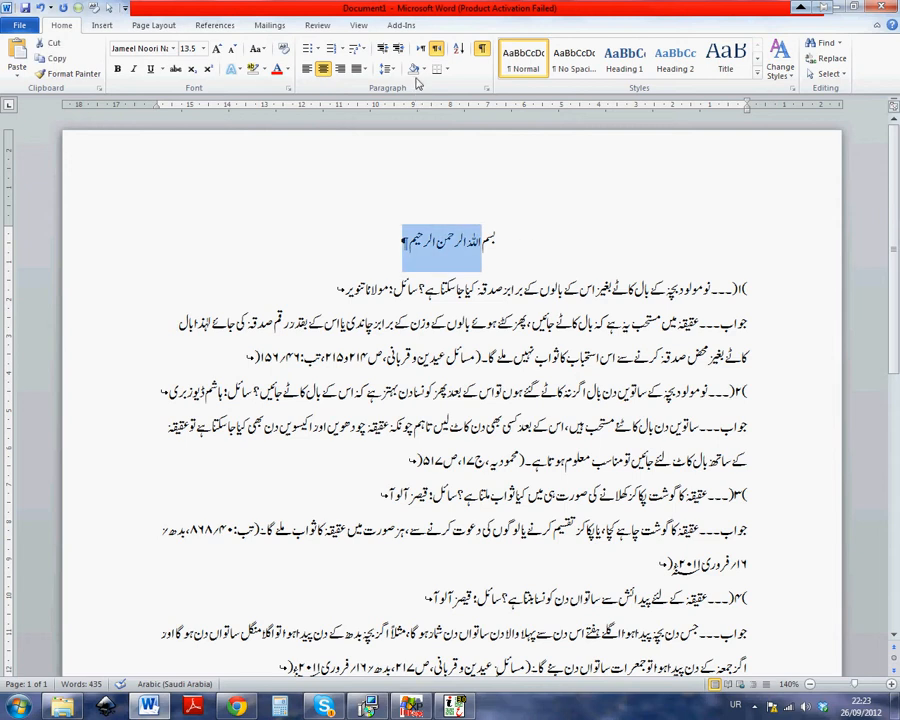
left_click(487, 88)
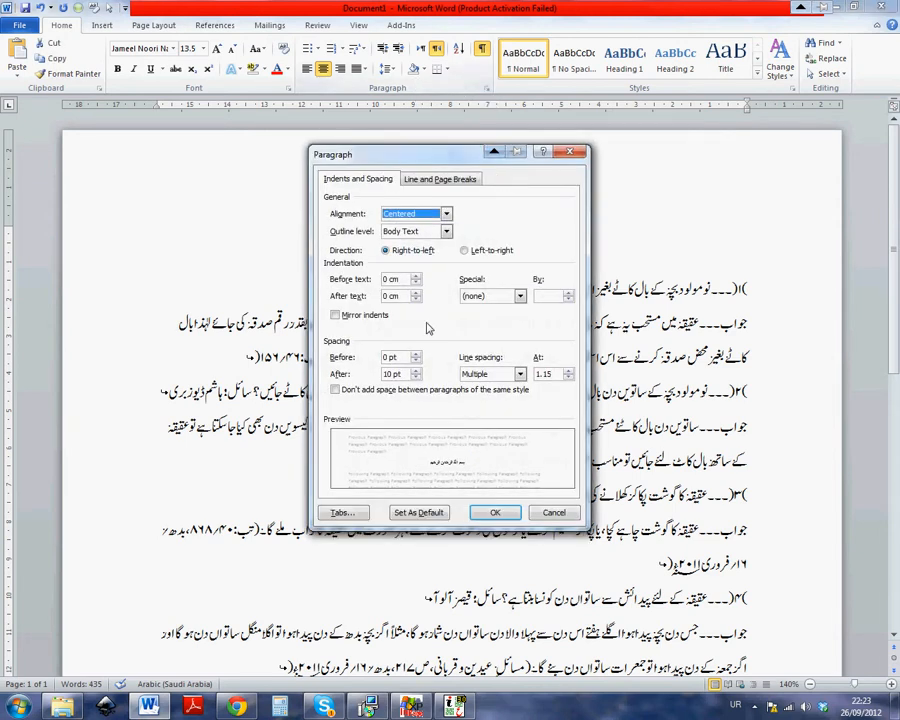
left_click(415, 370)
left_click(494, 512)
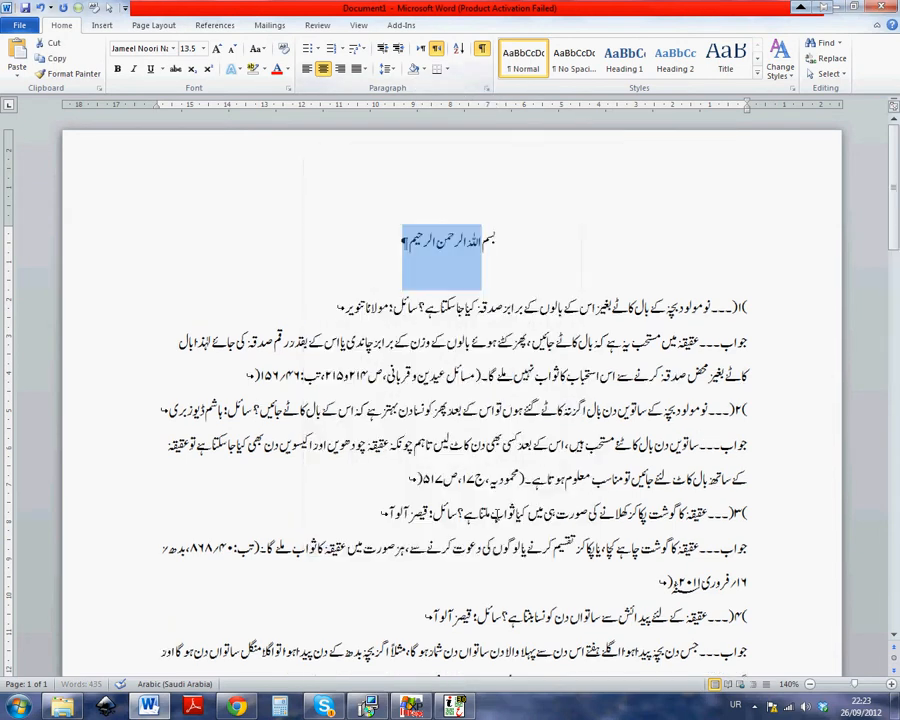
left_click(517, 290)
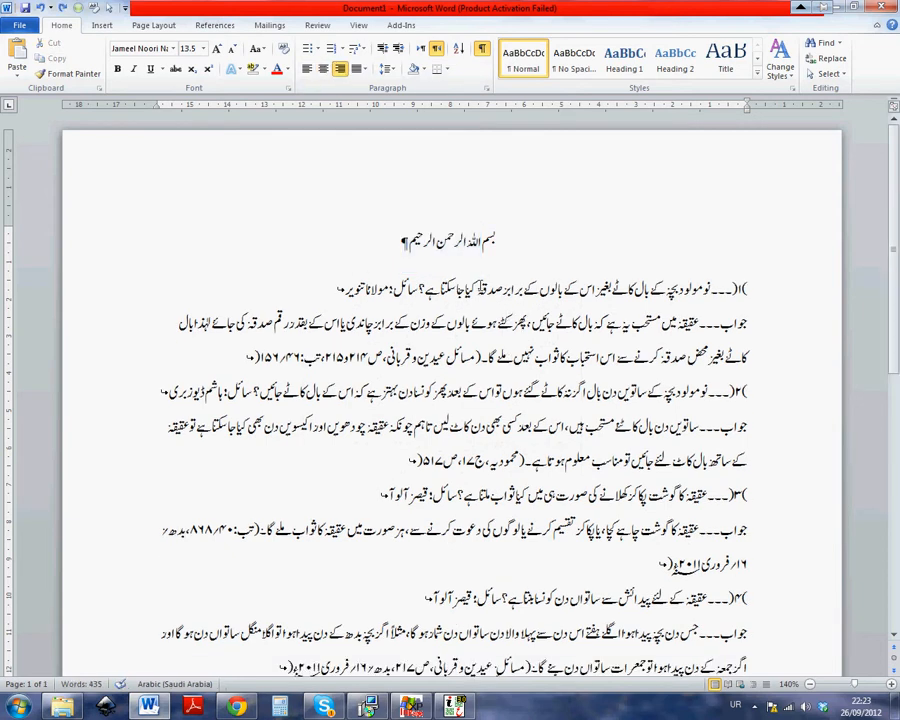
Replace the manual line break at the end of the first question with a paragraph break
left_click(428, 240)
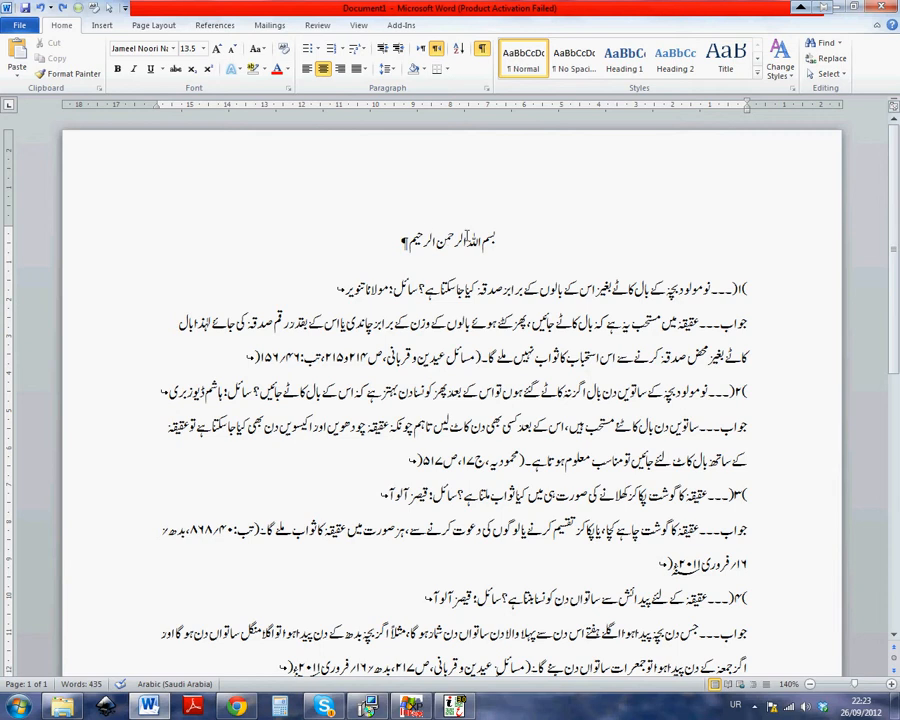
left_click(325, 297)
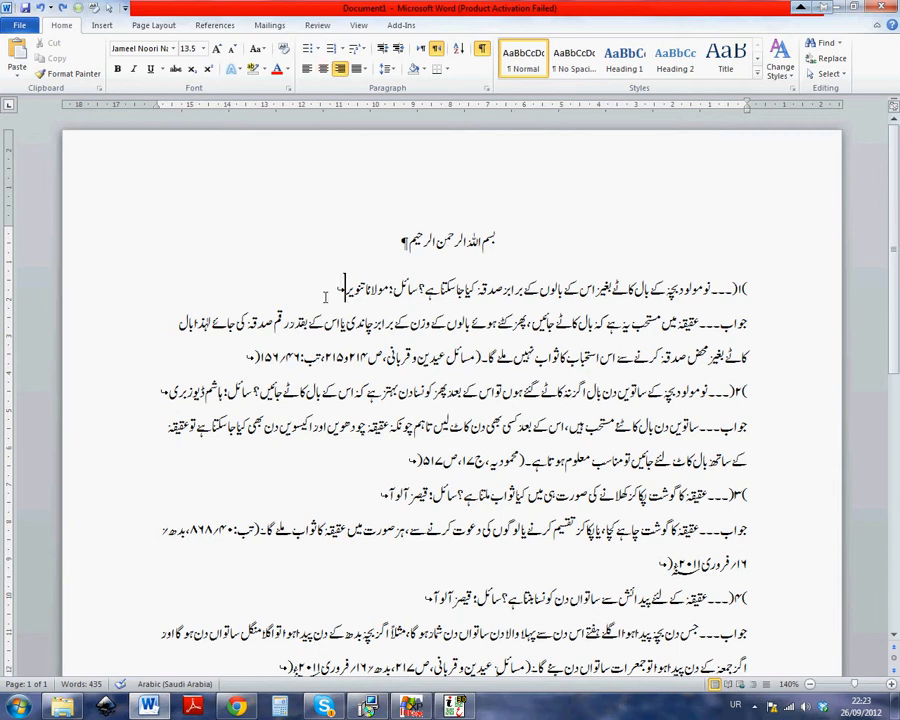
key("Delete")
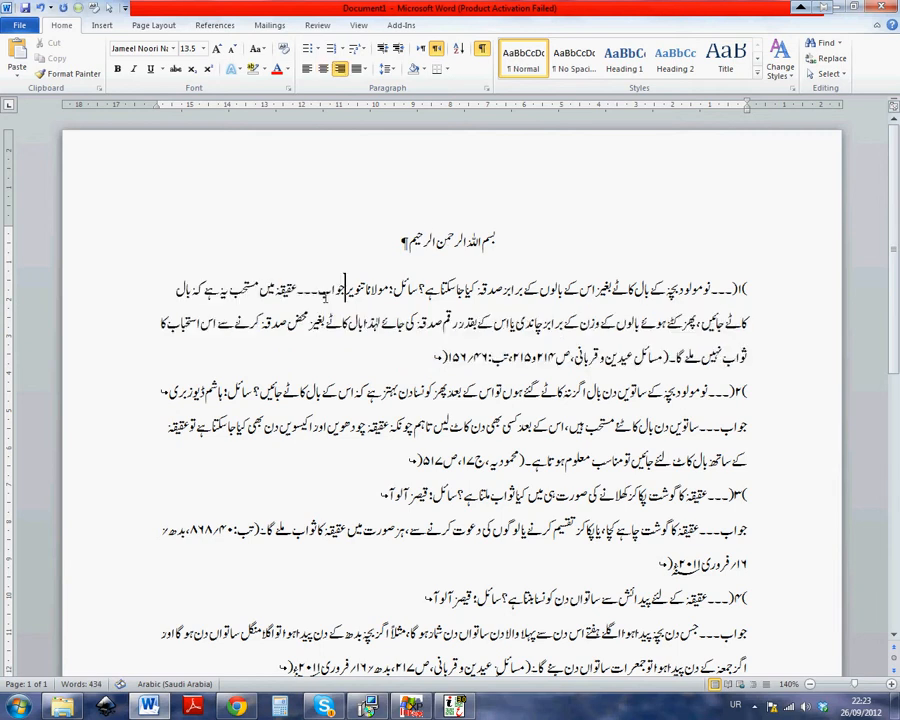
key("ctrl+z")
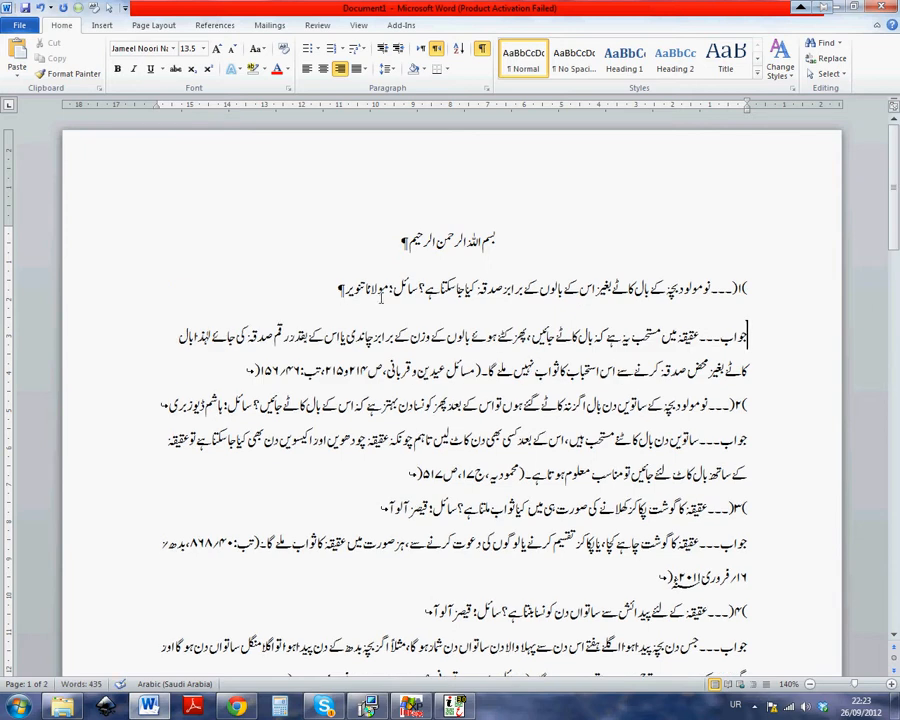
left_click(418, 291)
scroll(456, 340, "down", 1)
scroll(458, 346, "up", 1)
Bring up Find and Replace for a replacement and clear the old bracket entries from both the search and replacement text
key("ctrl+f")
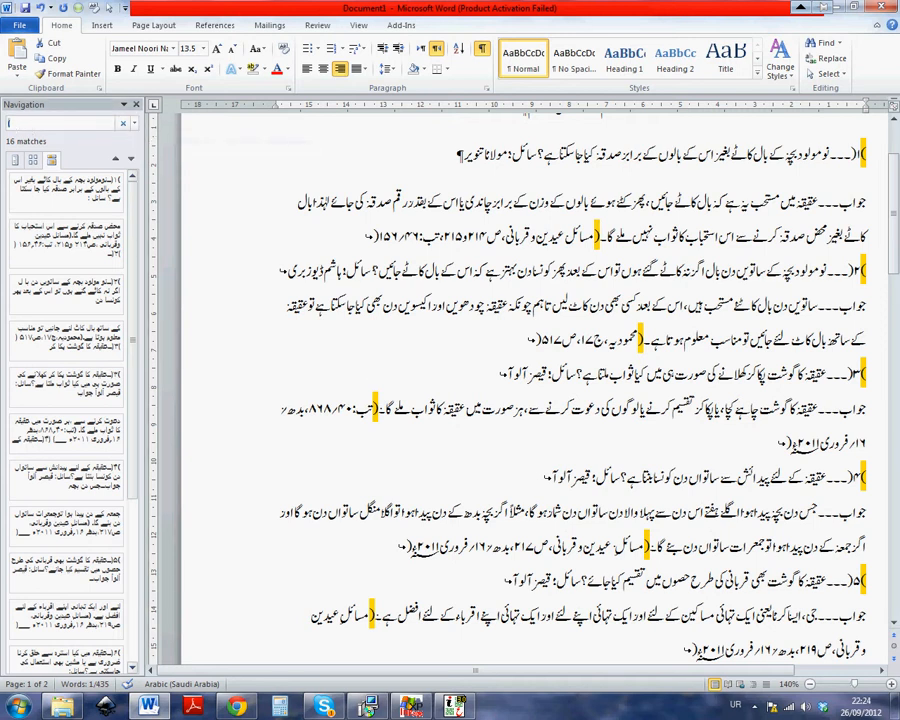
key("BackSpace")
left_click(134, 122)
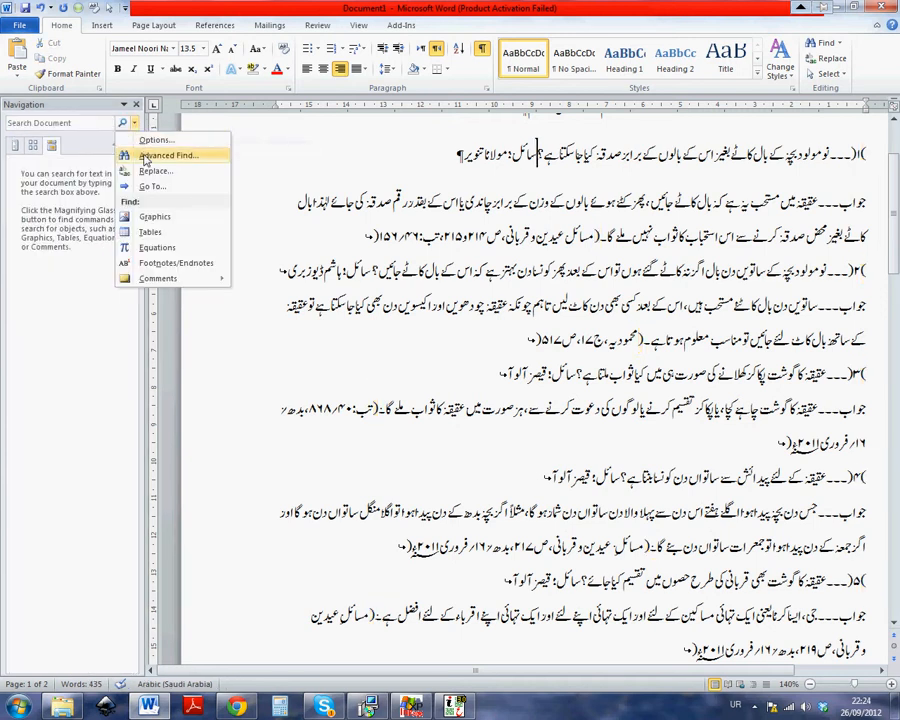
left_click(156, 157)
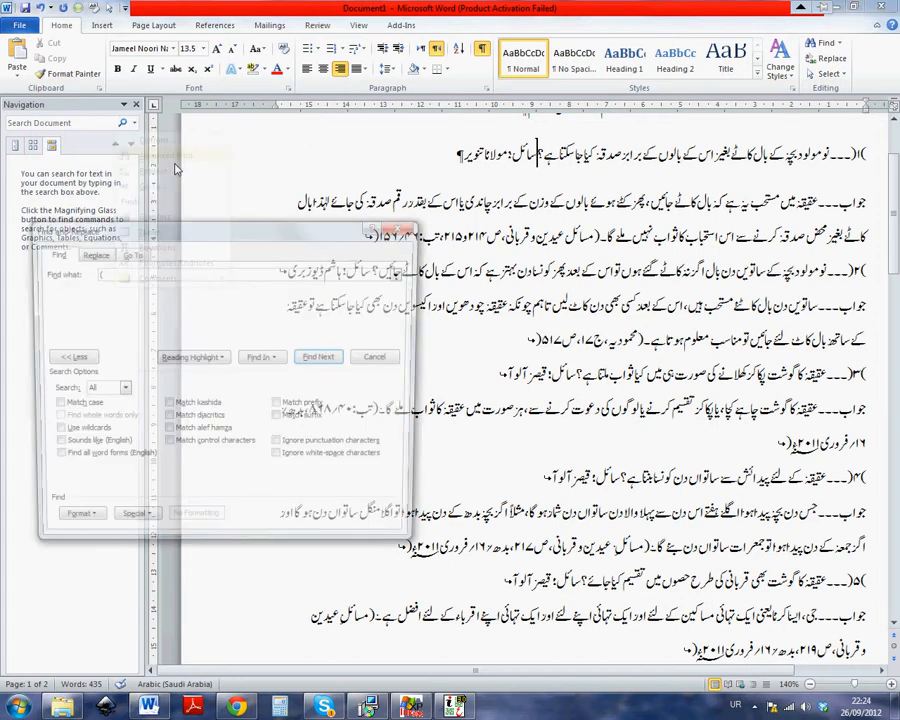
left_click(91, 253)
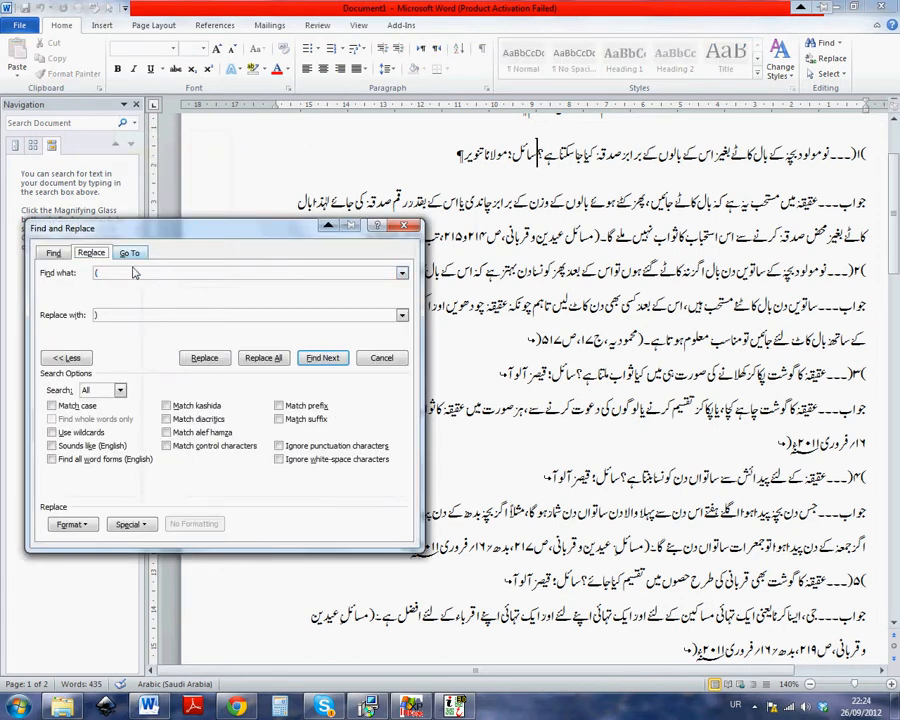
key("BackSpace")
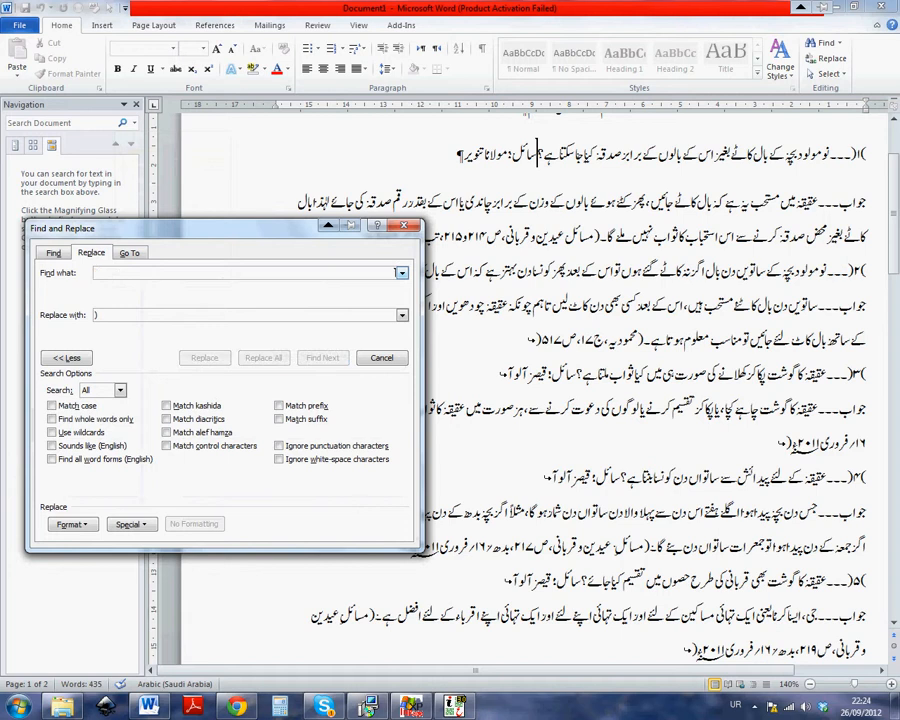
left_click(111, 316)
left_click(131, 277)
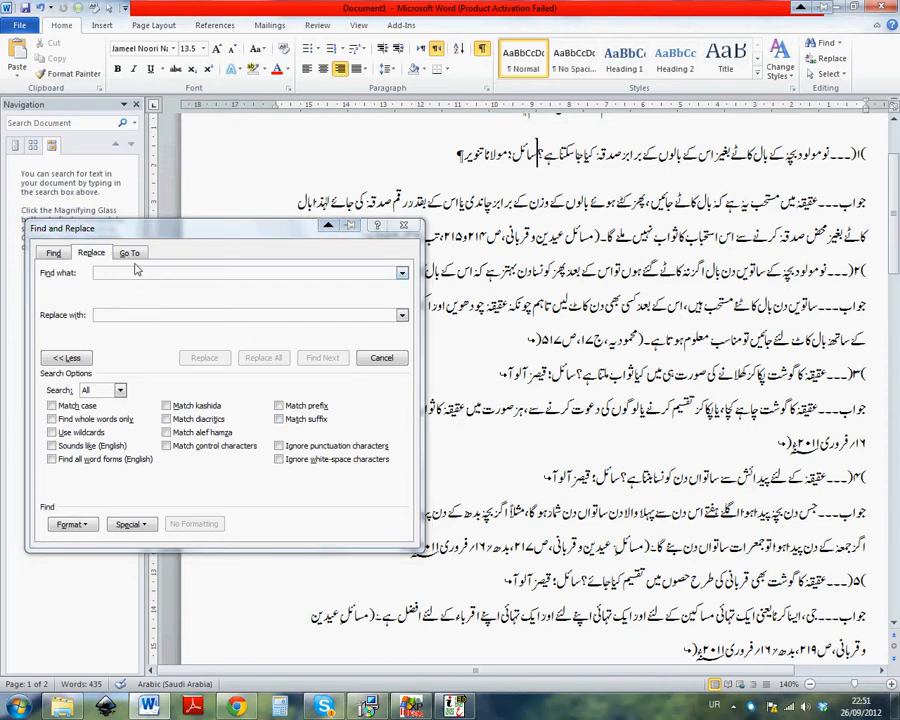
Set the replacement to search for manual line breaks (^l) and substitute paragraph marks (^p)
left_click(133, 525)
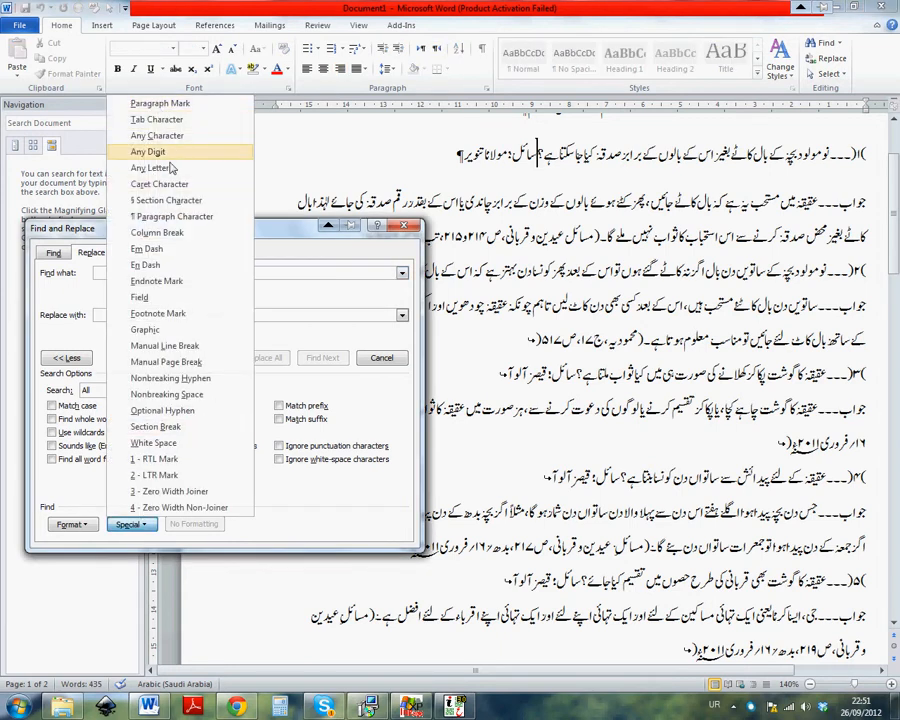
left_click(160, 347)
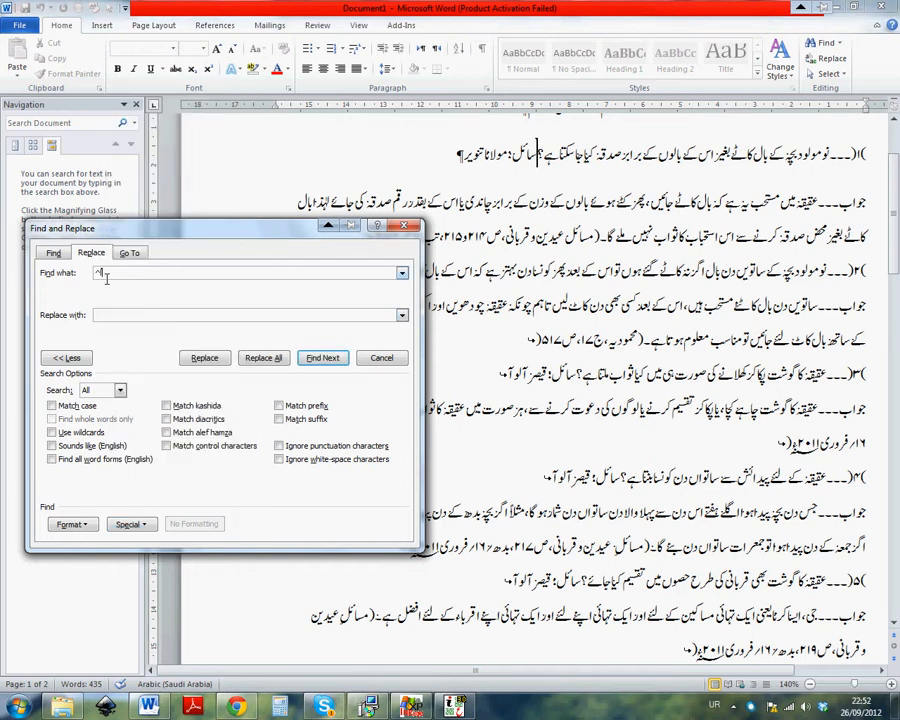
left_click(134, 318)
left_click(130, 524)
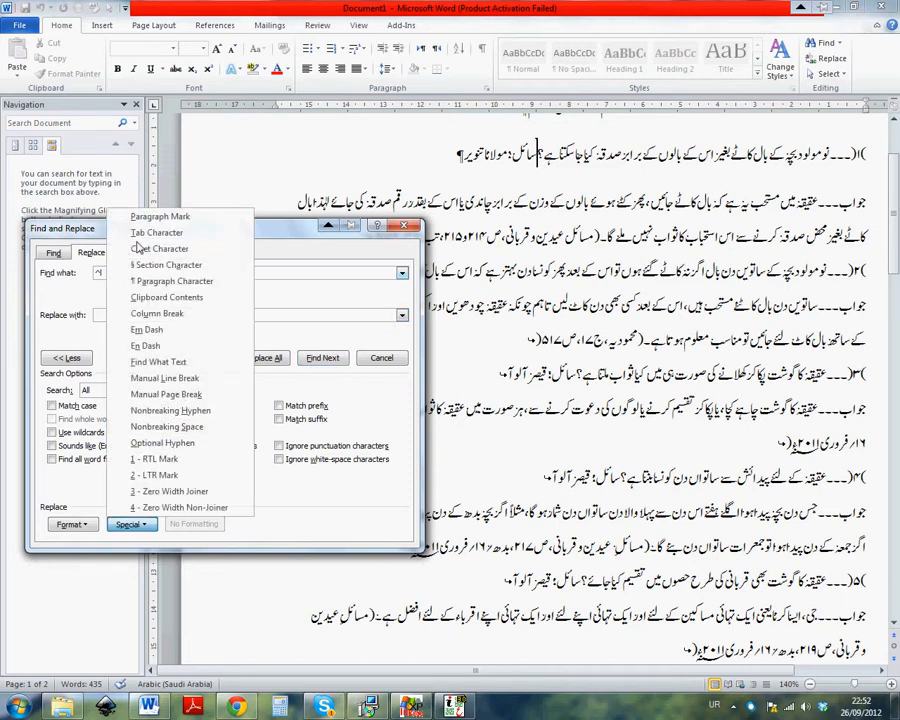
left_click(160, 217)
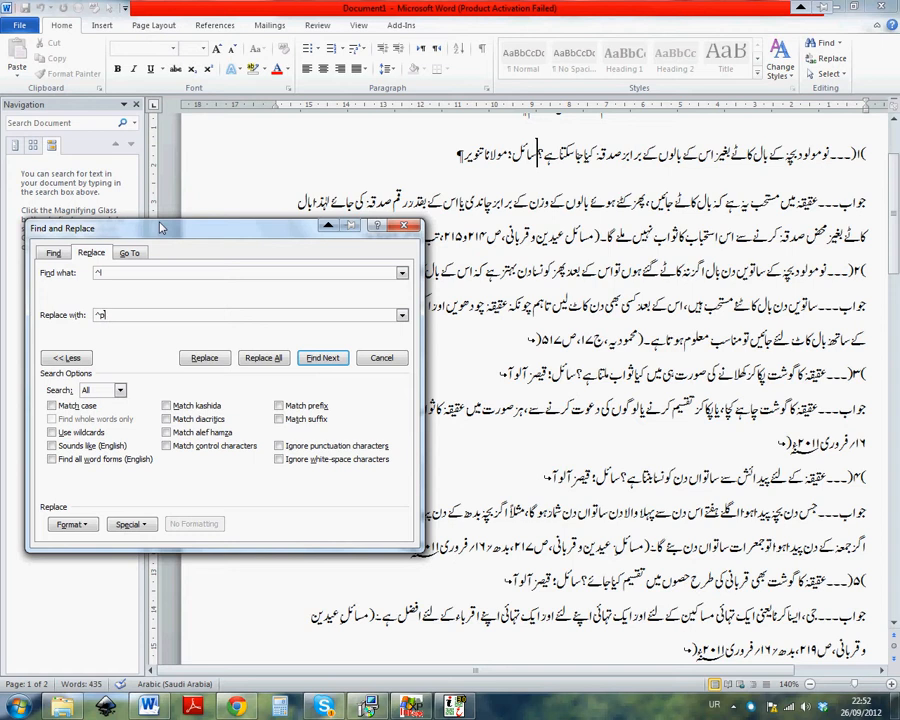
Replace the line break ending the first answer with a paragraph mark and find the next line breaks without covering the text
left_click_drag(162, 228, 97, 241)
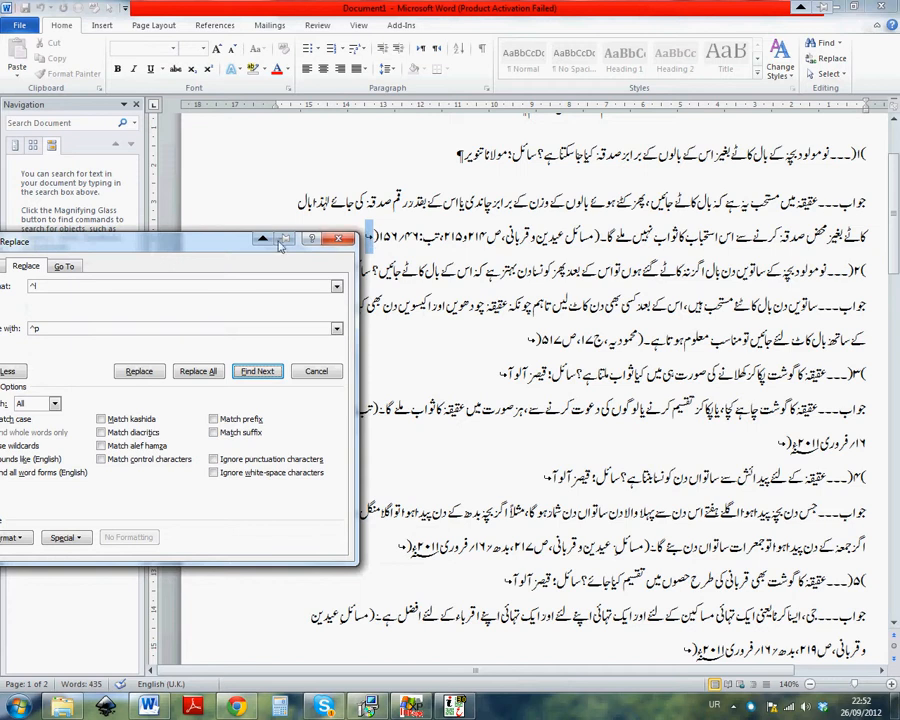
left_click_drag(196, 238, 156, 211)
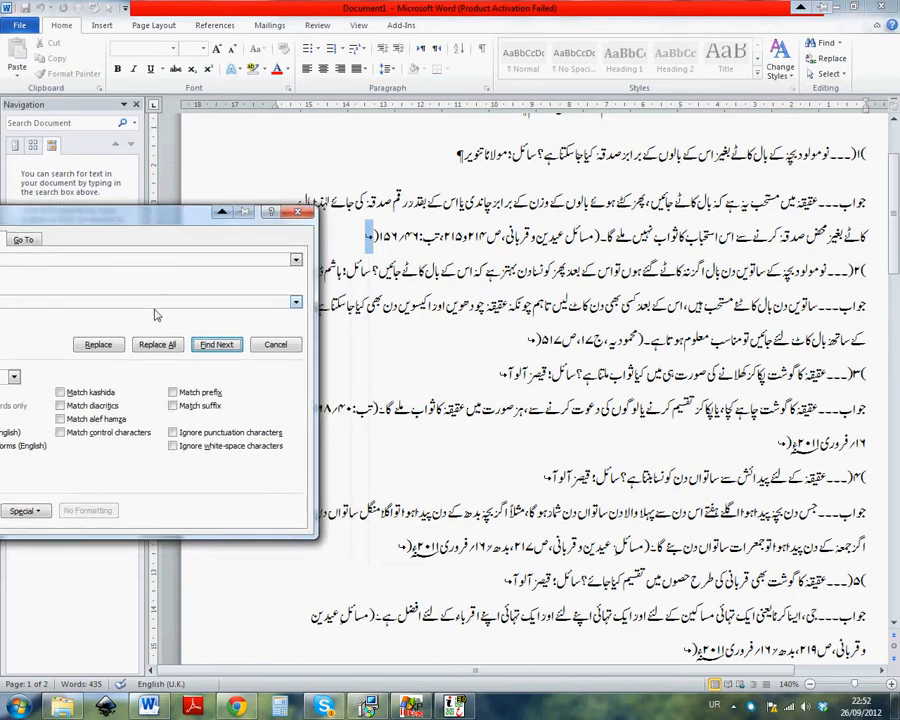
left_click(99, 345)
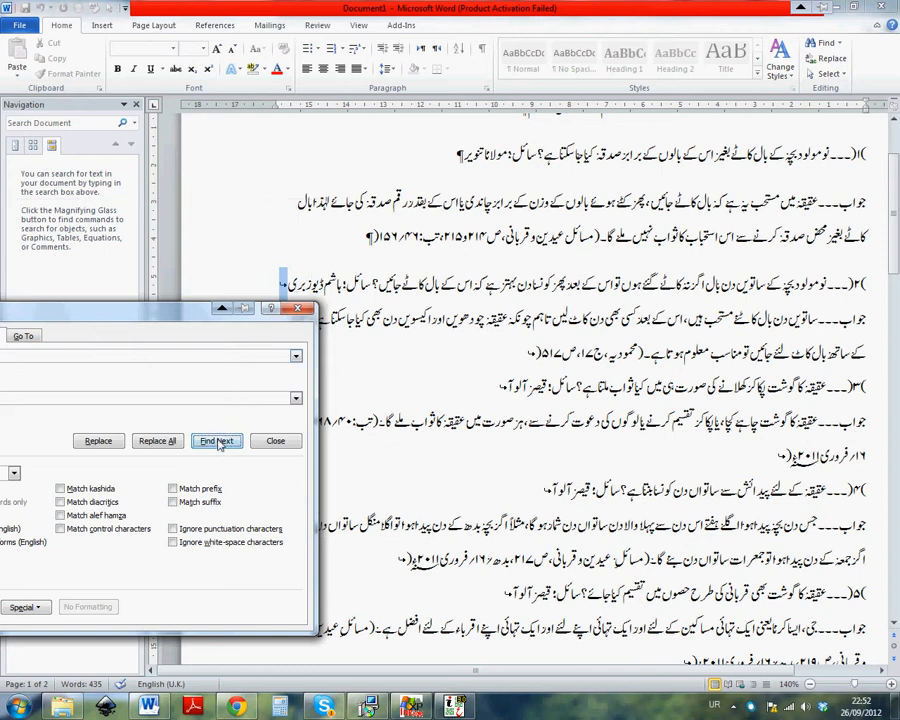
key("Return")
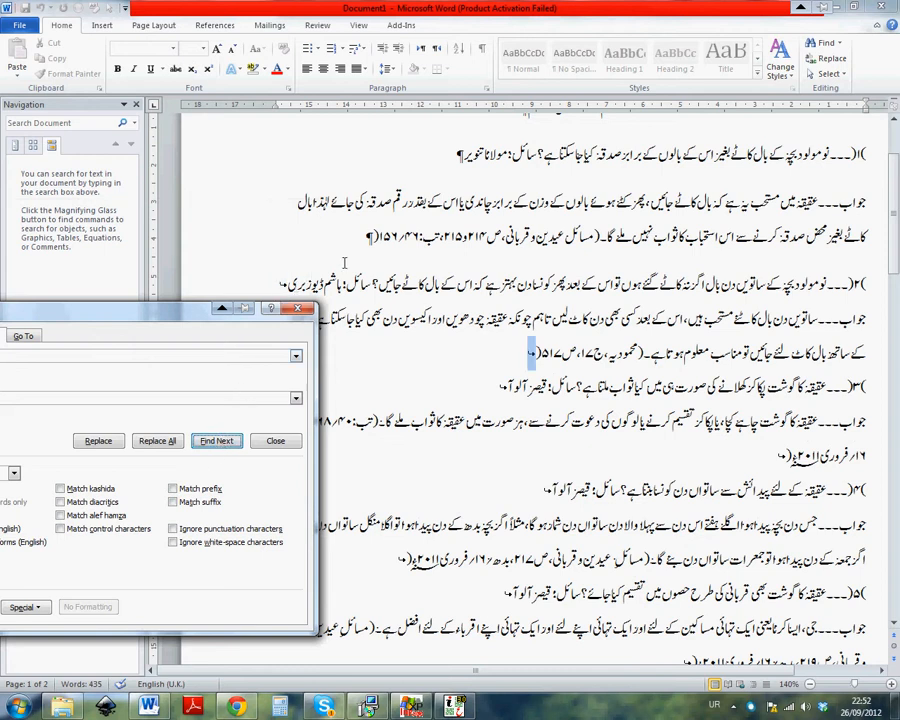
Replace all remaining manual line breaks in the document with paragraph marks and close the replacement dialog
left_click(156, 448)
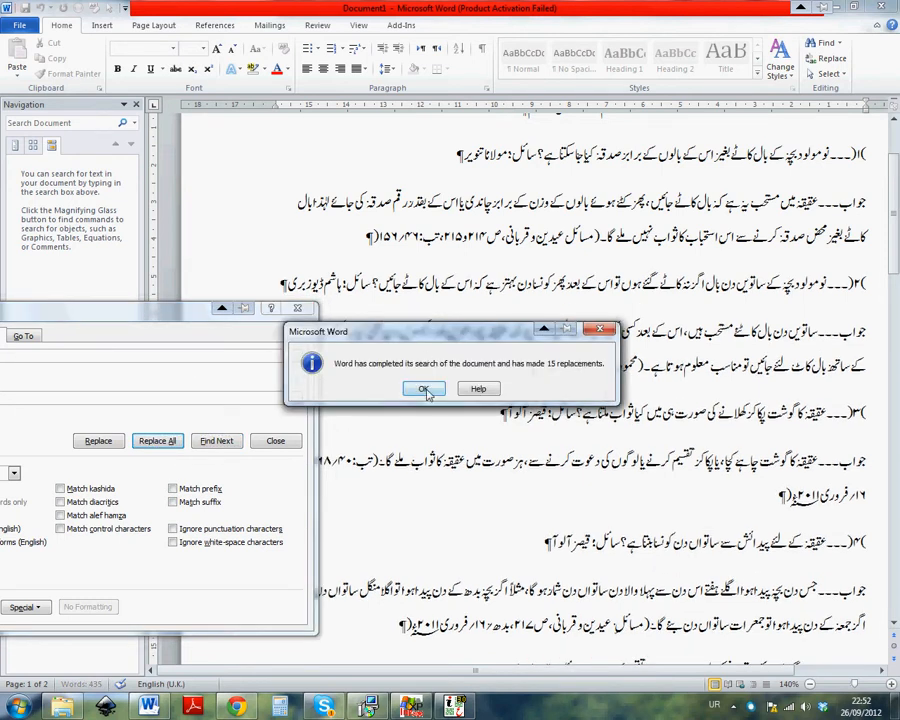
left_click(425, 388)
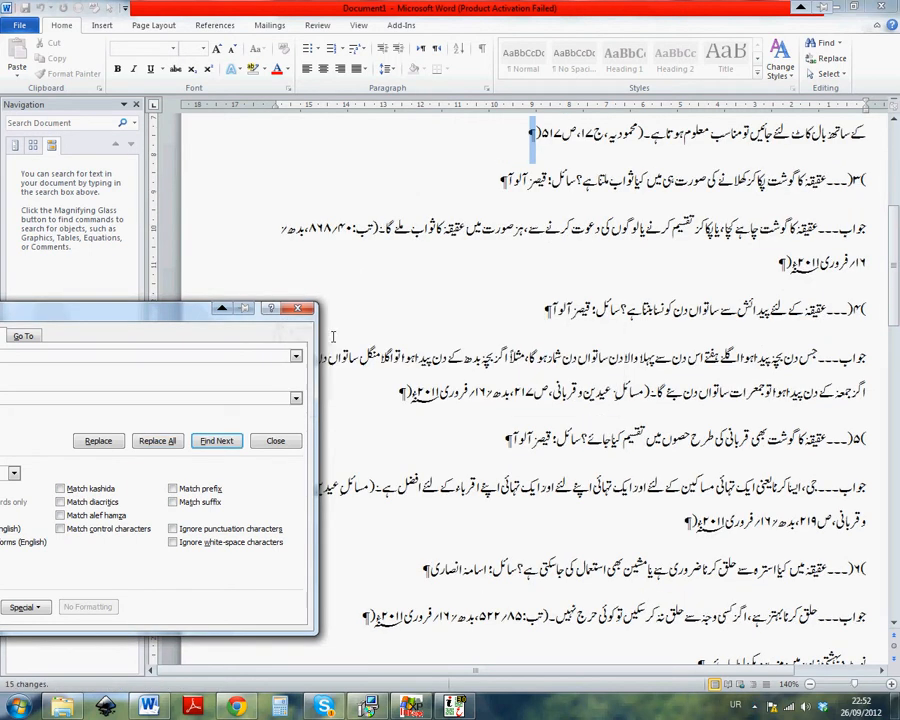
key("Escape")
scroll(572, 340, "up", 3)
scroll(572, 340, "up", 3)
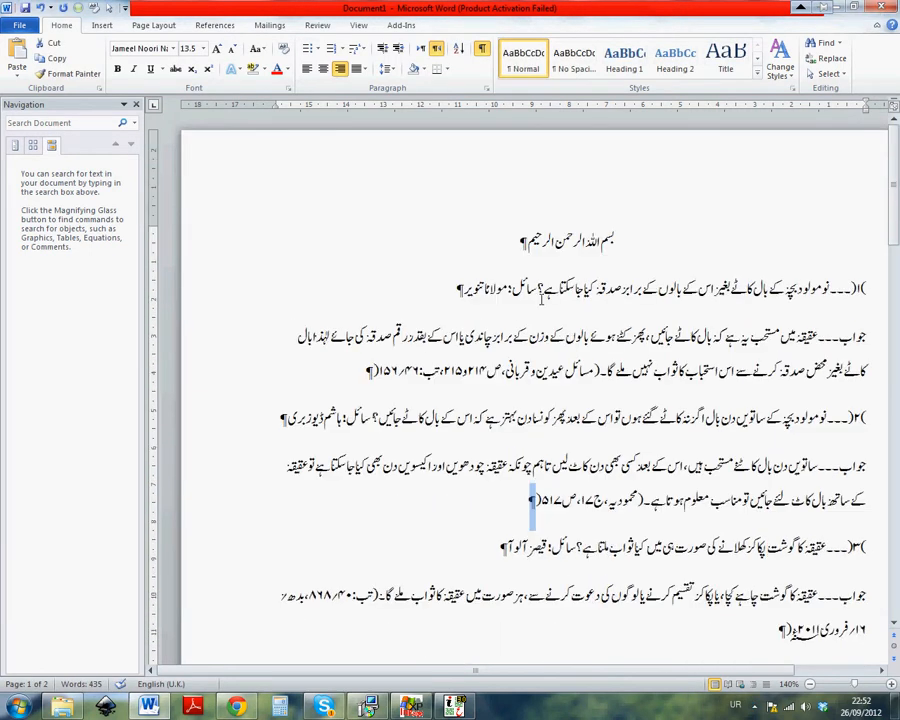
Examine the paragraph ends, the dashes after the numbers and the numbering brackets in the first questions and answers
left_click(530, 245)
left_click(875, 421)
left_click(876, 298)
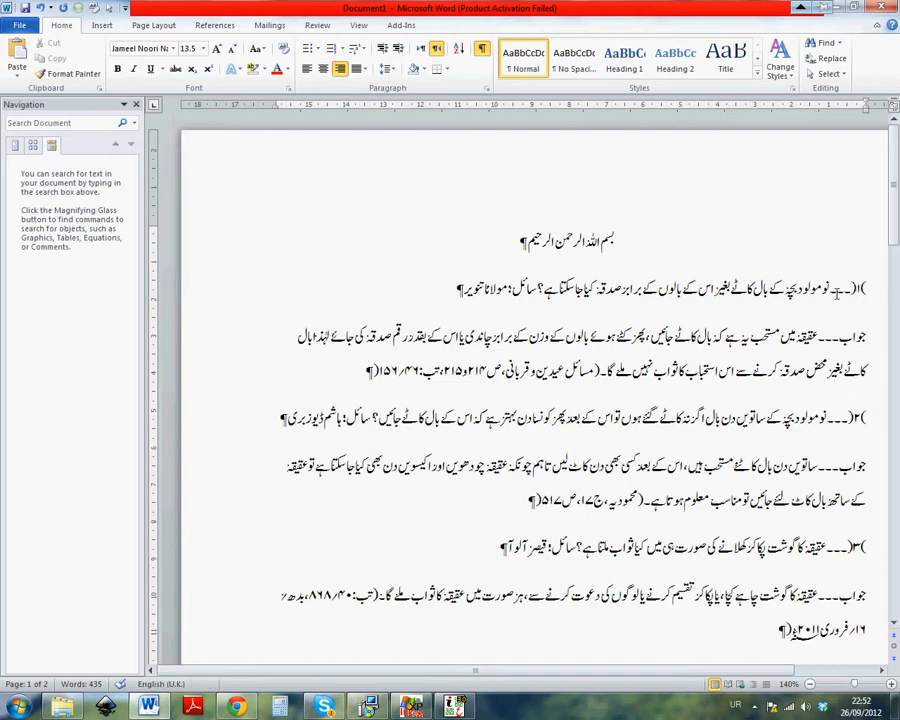
left_click(836, 290)
left_click(832, 288)
left_click_drag(843, 288, 845, 344)
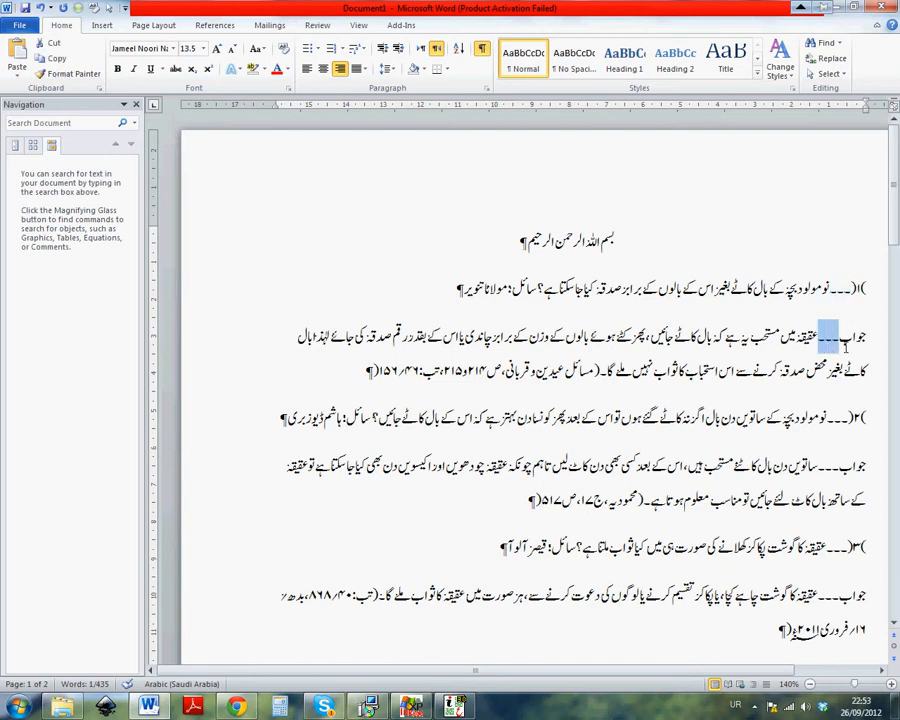
left_click_drag(832, 427, 818, 421)
left_click(824, 420)
left_click(870, 289)
left_click(881, 287)
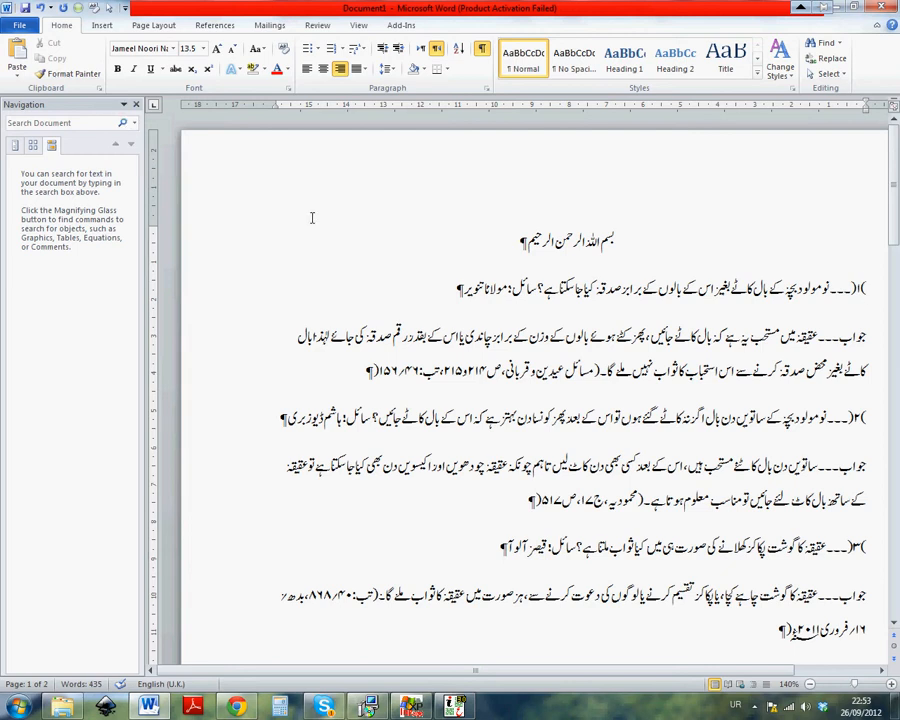
Choose the keyboard language and search the document for the bracket "("
key("ctrl+f")
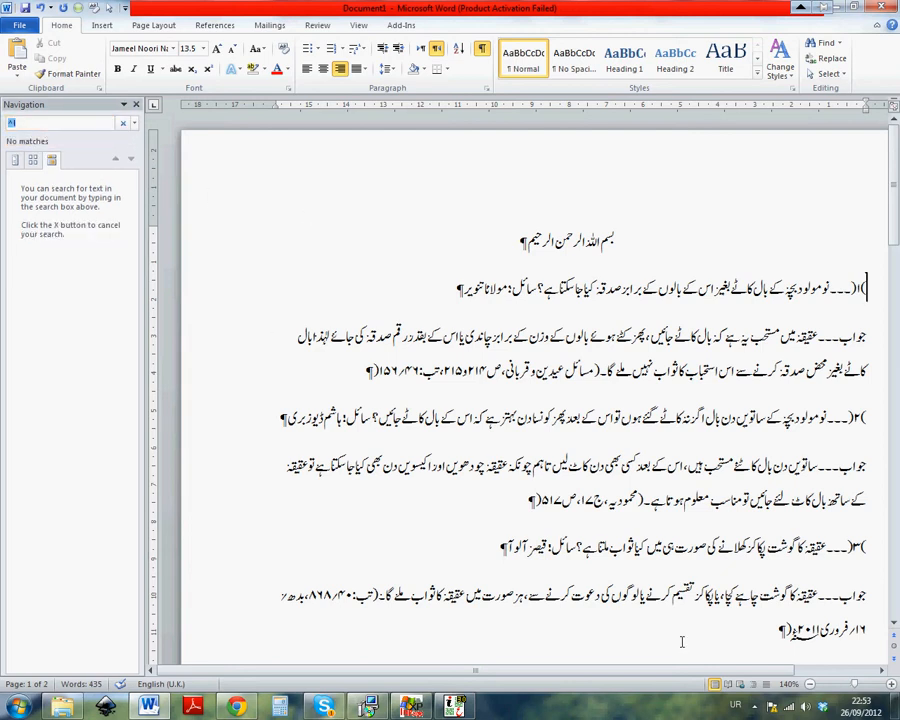
left_click(736, 705)
left_click(748, 667)
type("(")
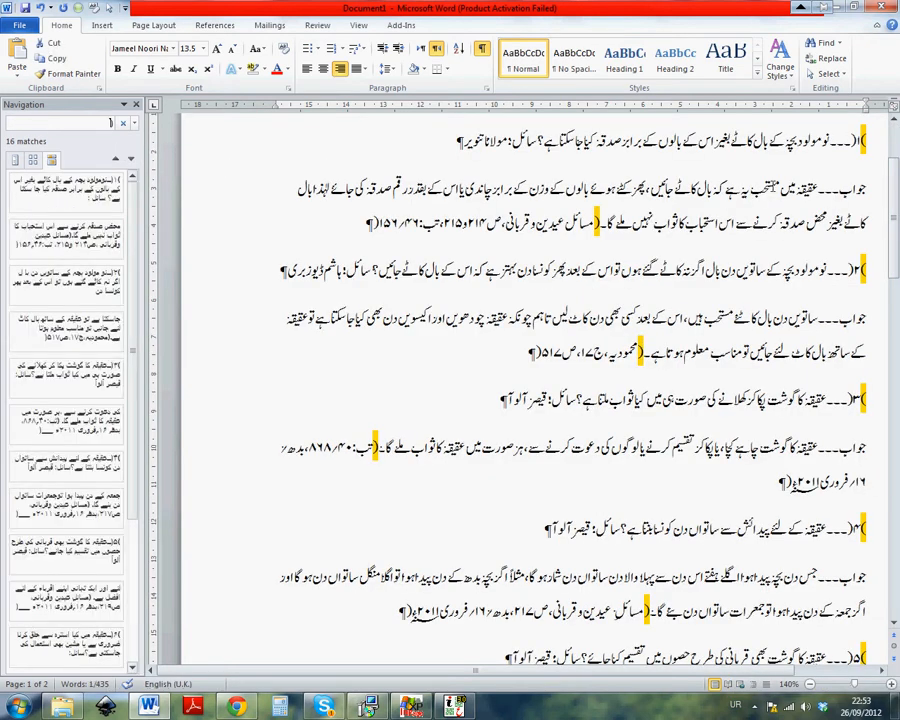
Prepare a replacement that searches for "(", empty its replacement text and find the next occurrence
left_click(134, 122)
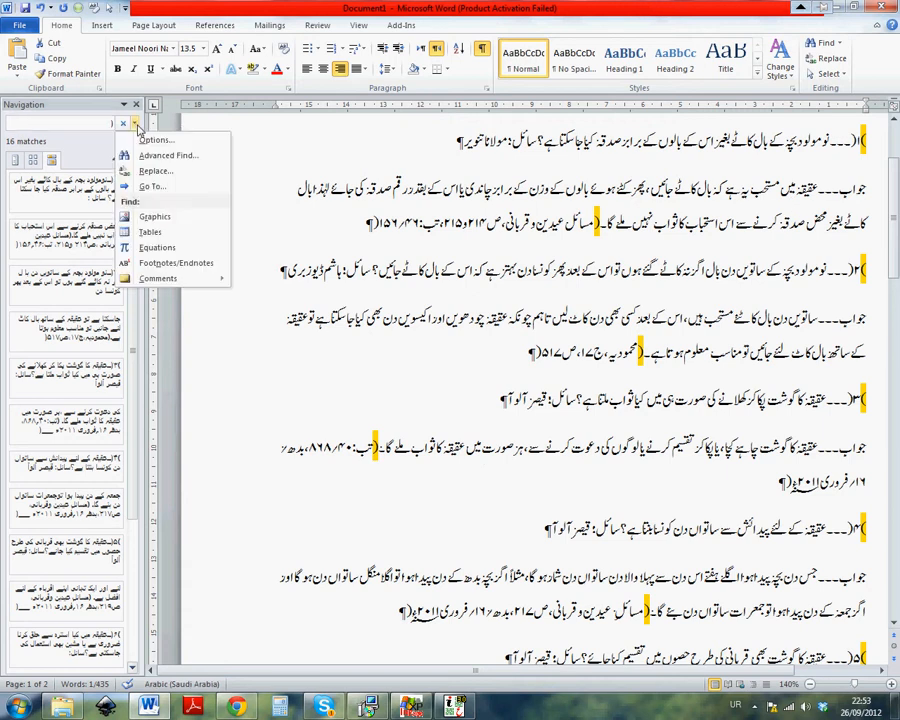
left_click(160, 171)
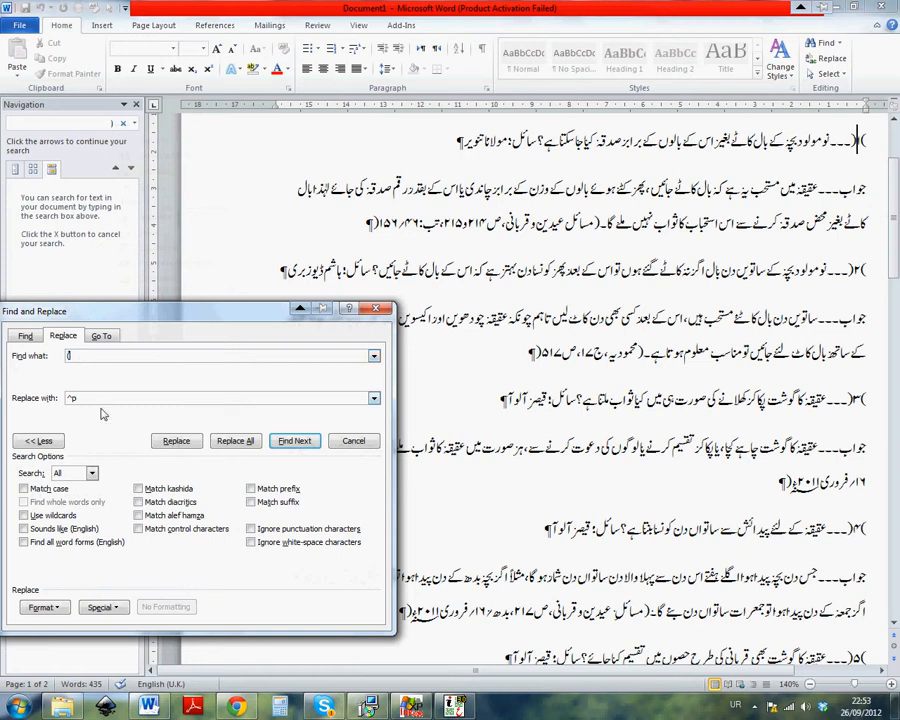
key("Tab")
key("BackSpace")
left_click(282, 442)
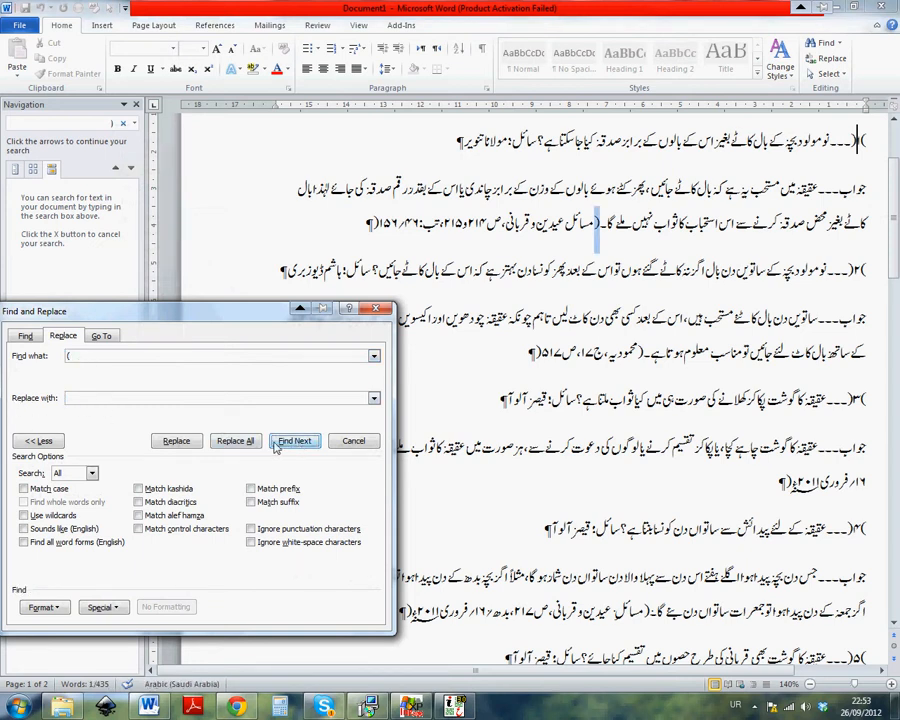
Restart the "(" search from the heading and remove the bracket before question numbers 1, 2 and 3, skipping those before source references
left_click(660, 194)
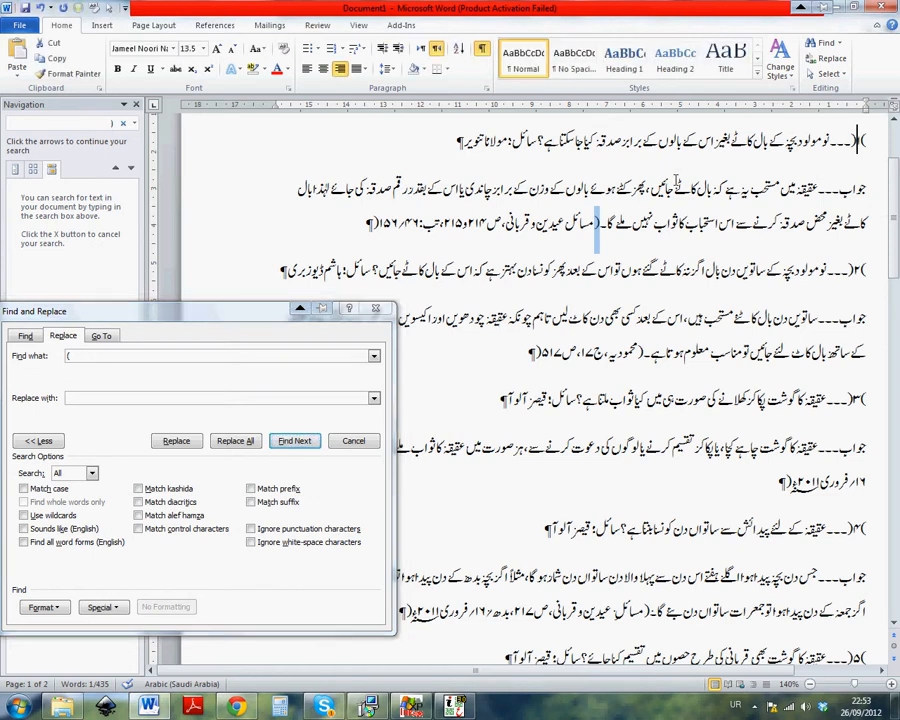
scroll(659, 195, "up", 3)
left_click(525, 240)
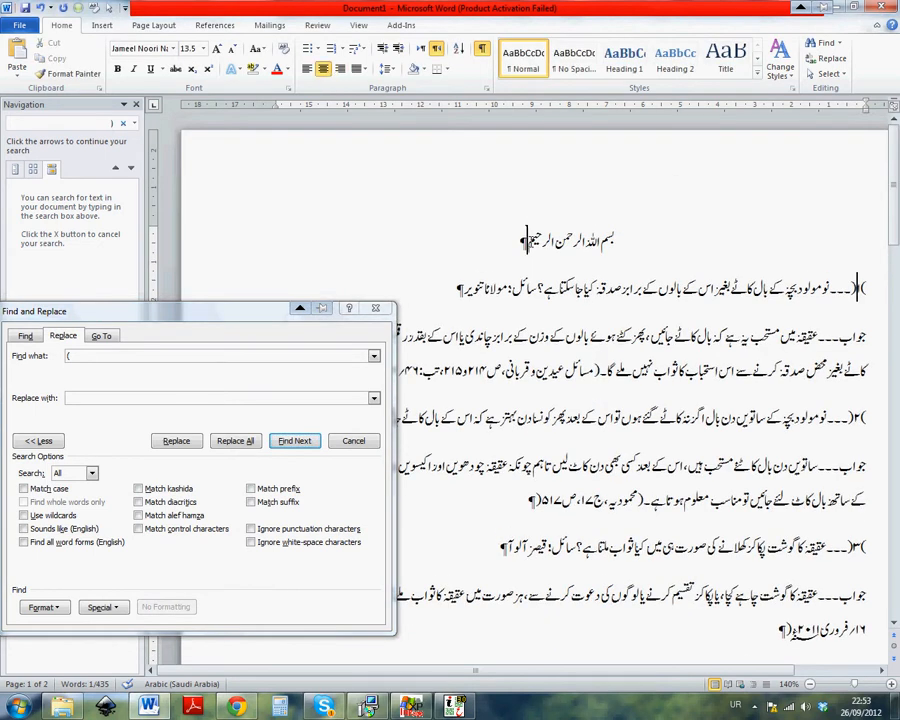
left_click(295, 441)
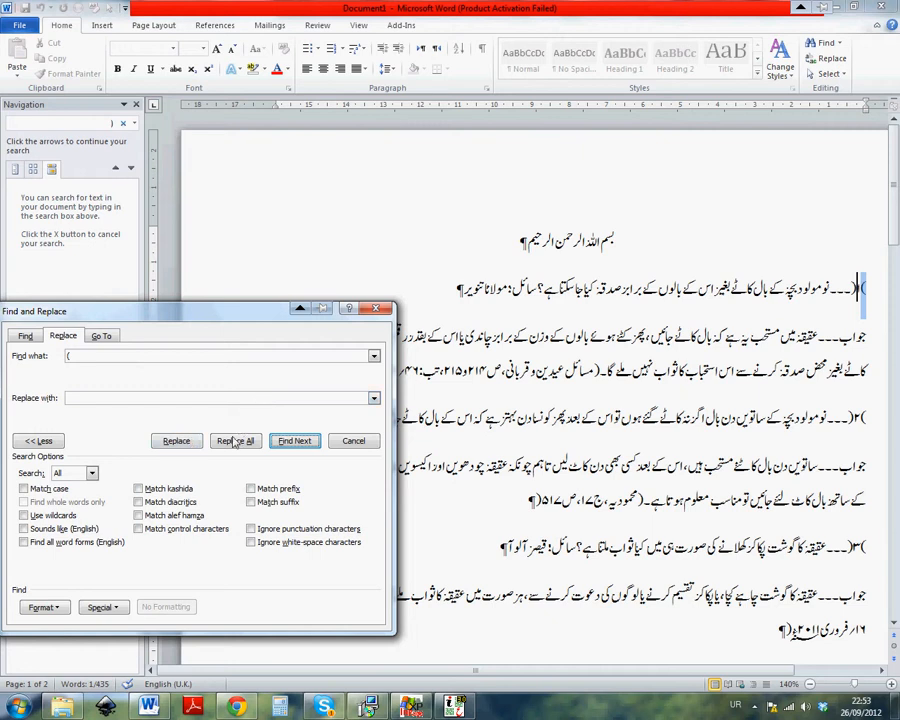
left_click(178, 441)
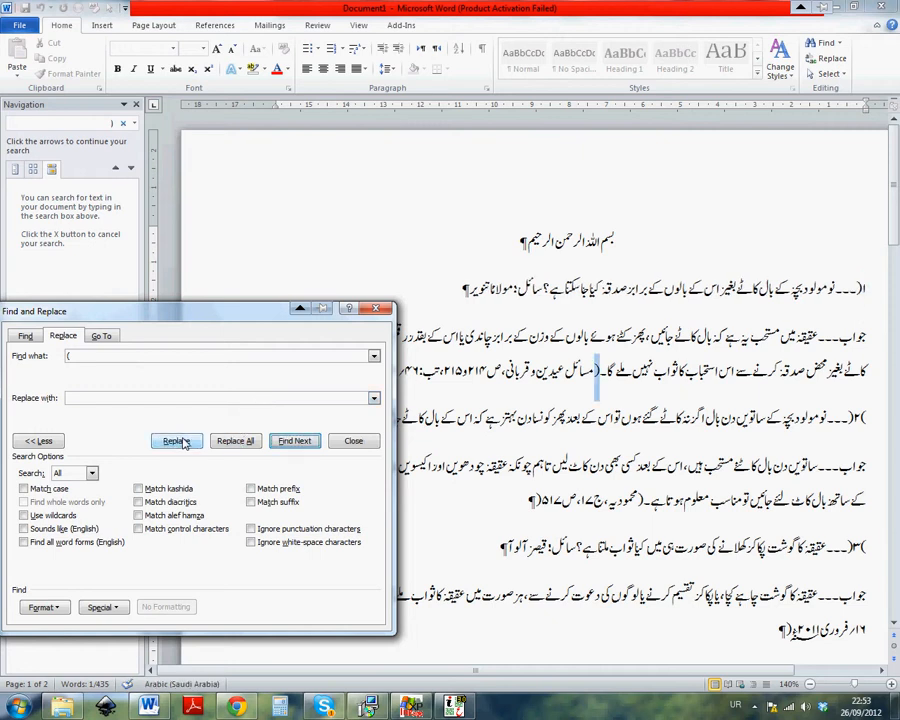
left_click(295, 441)
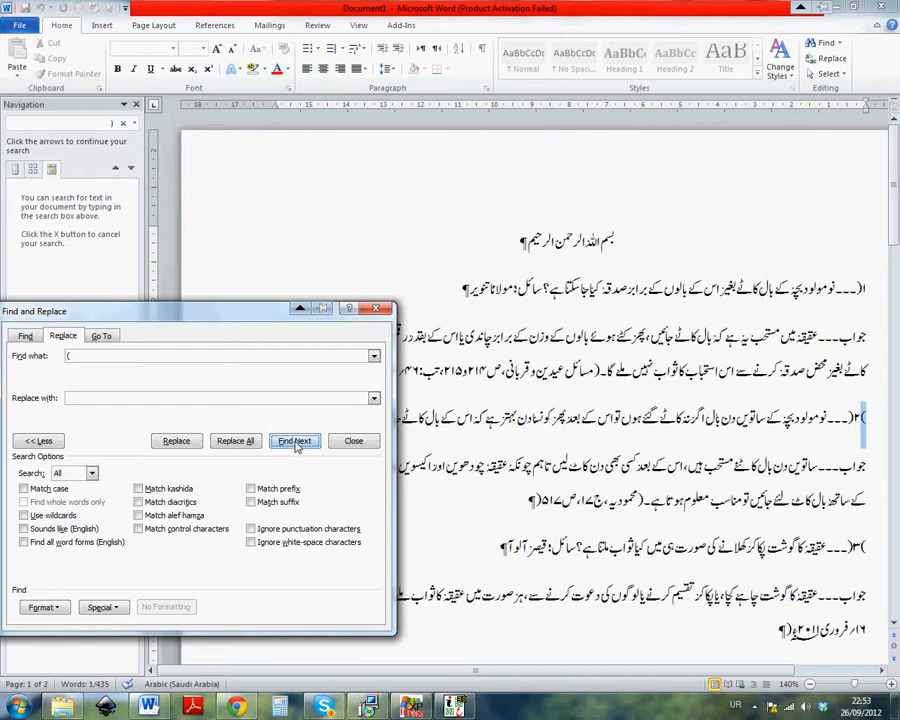
left_click(184, 447)
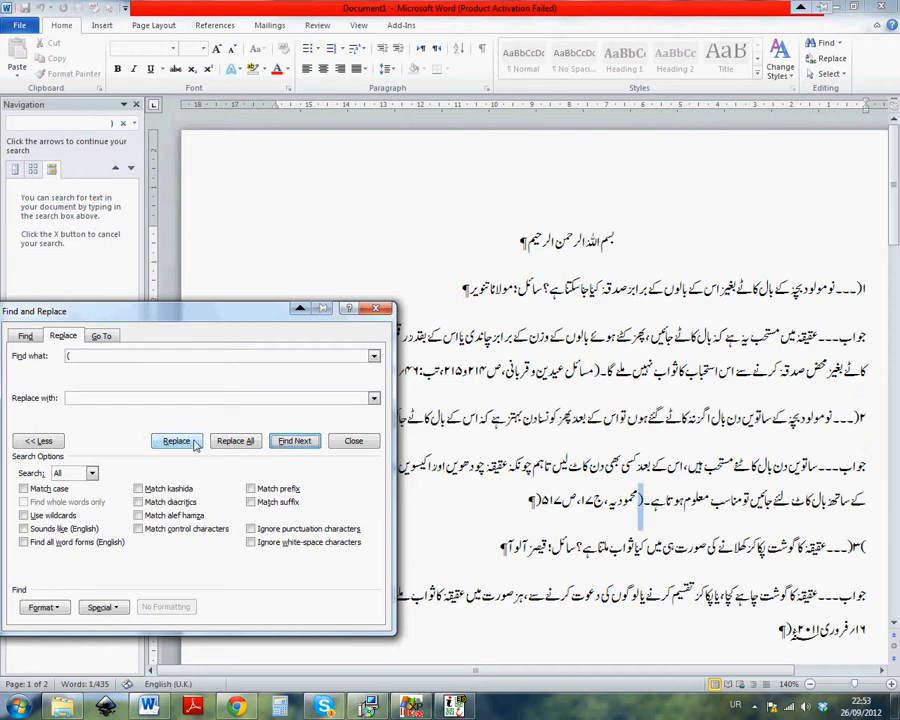
left_click(297, 444)
left_click(184, 444)
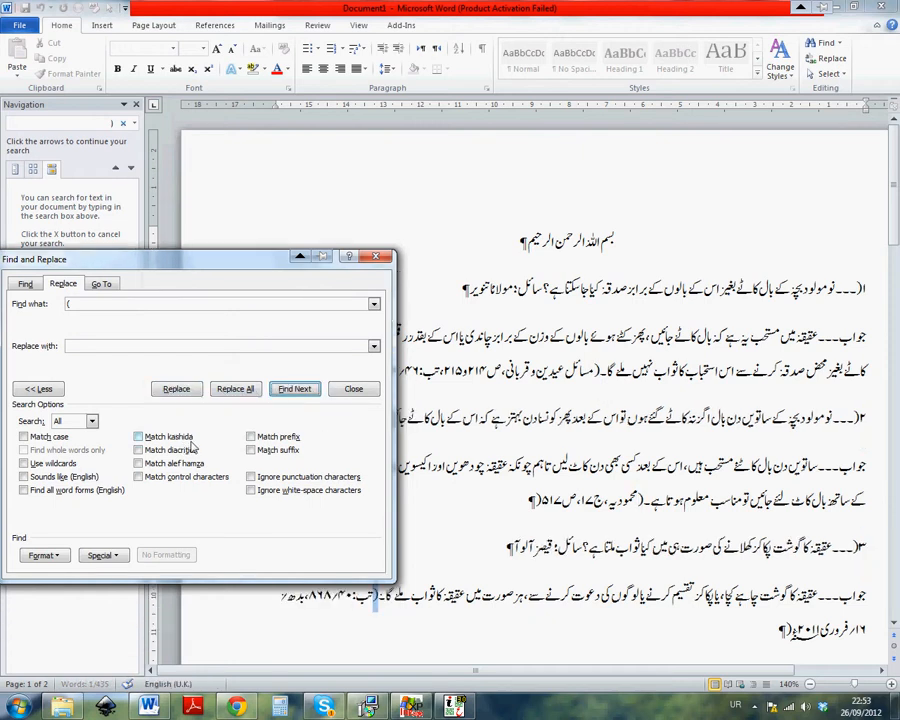
Remove the bracket before question numbers 4, 5, 6 and 7, keeping the brackets before the source references
left_click(295, 389)
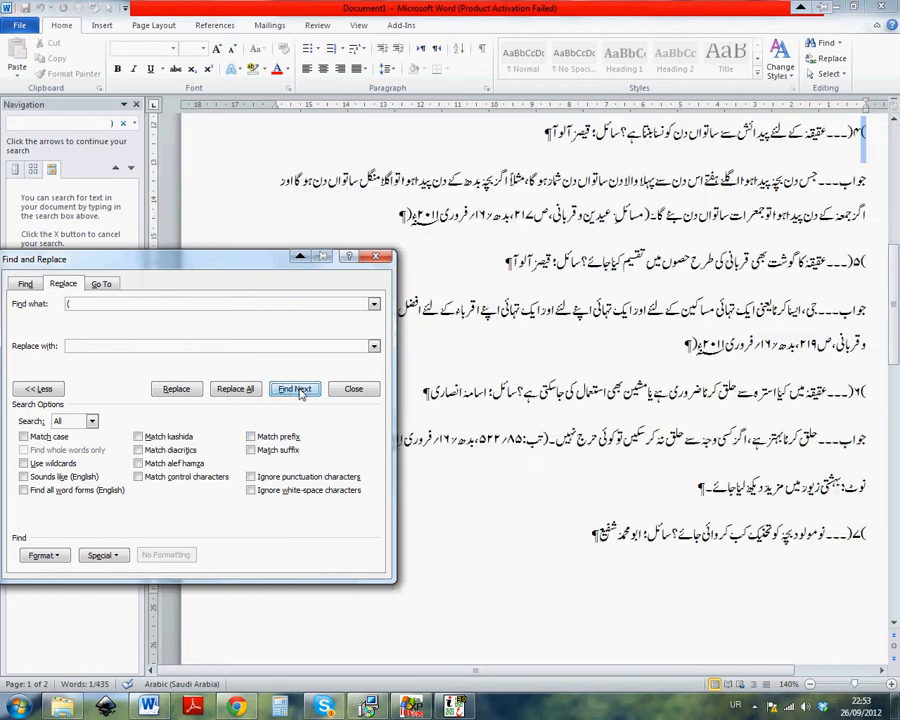
left_click(180, 389)
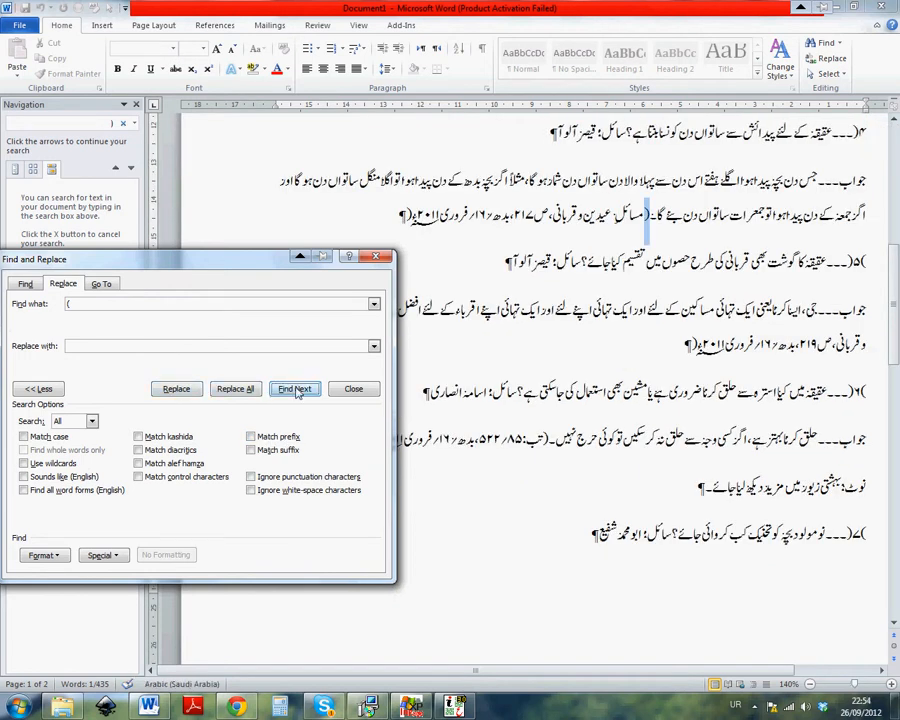
left_click(187, 390)
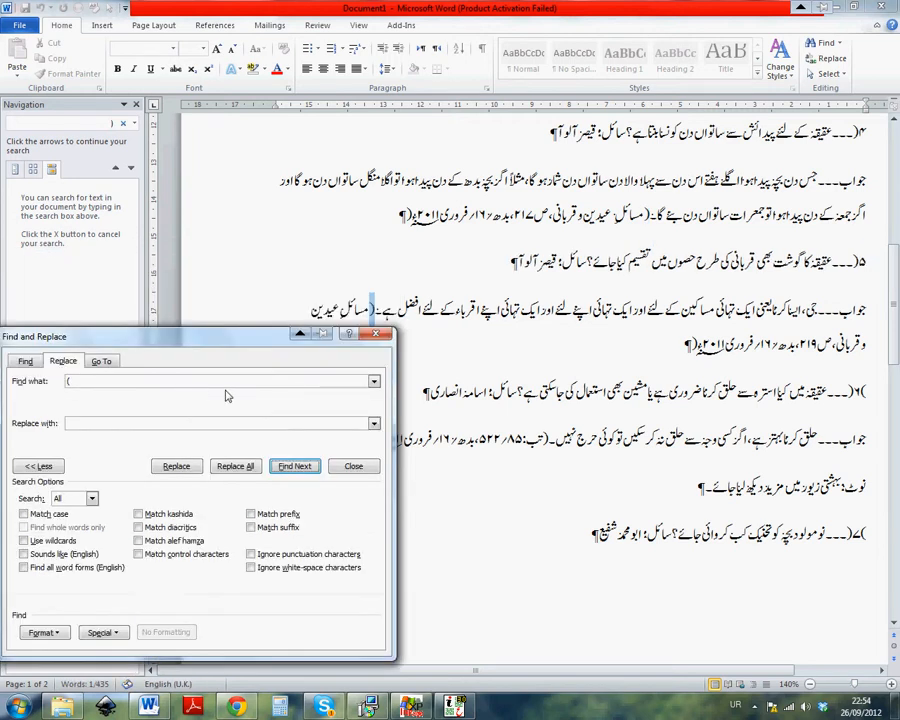
left_click(295, 466)
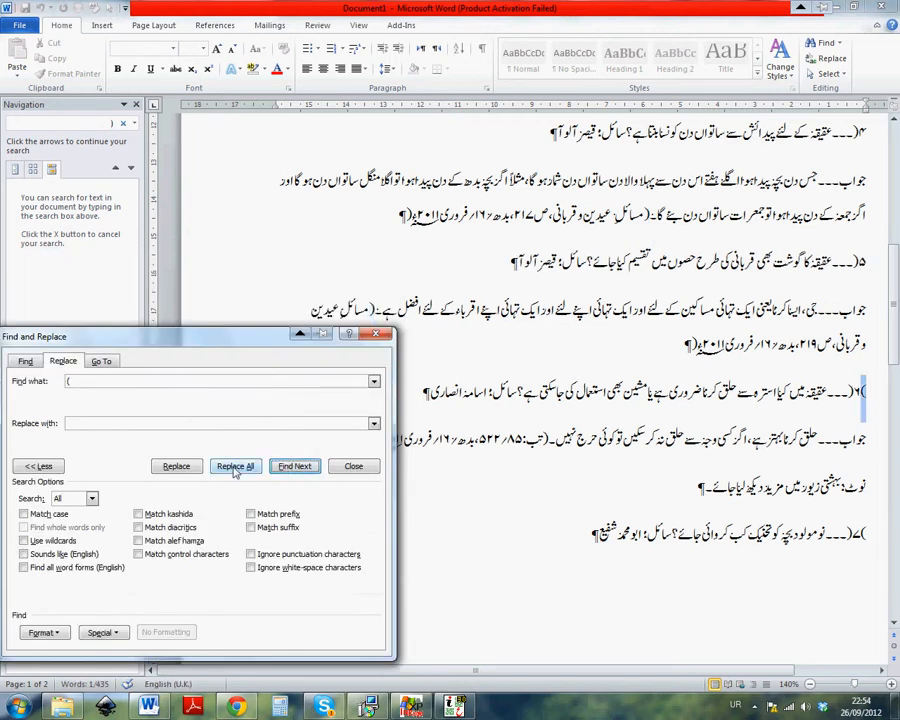
left_click(182, 466)
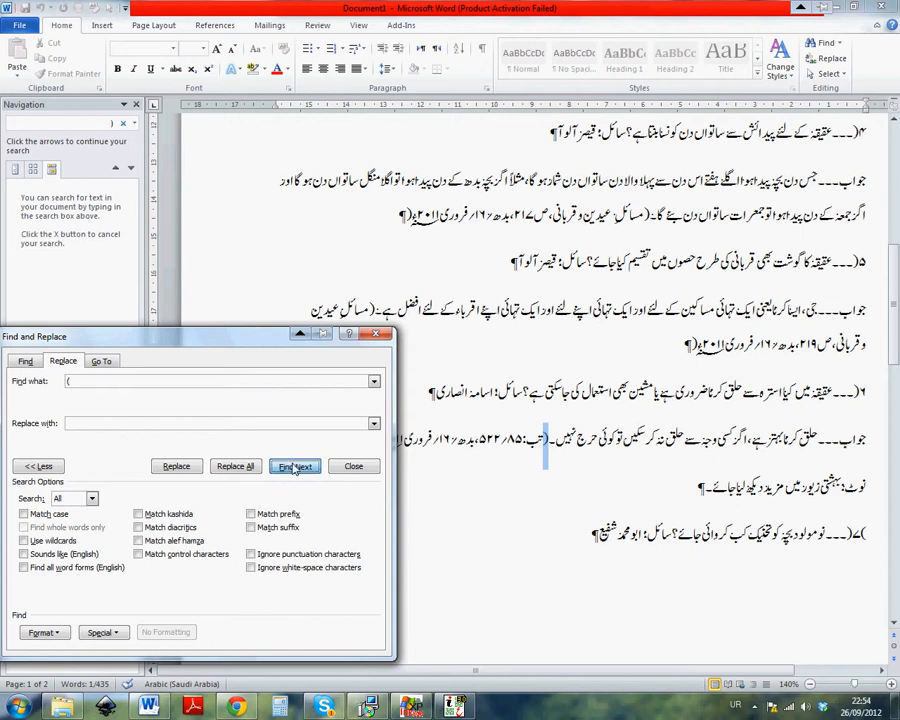
left_click(176, 466)
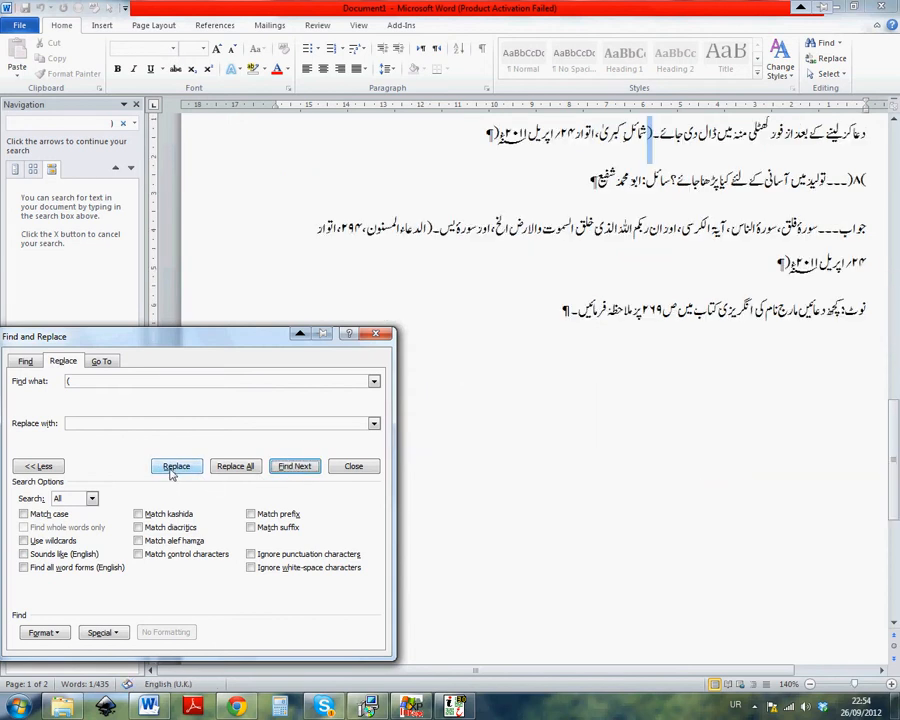
Remove the bracket before question number 8, finish the search and close the replacement dialog
left_click(295, 466)
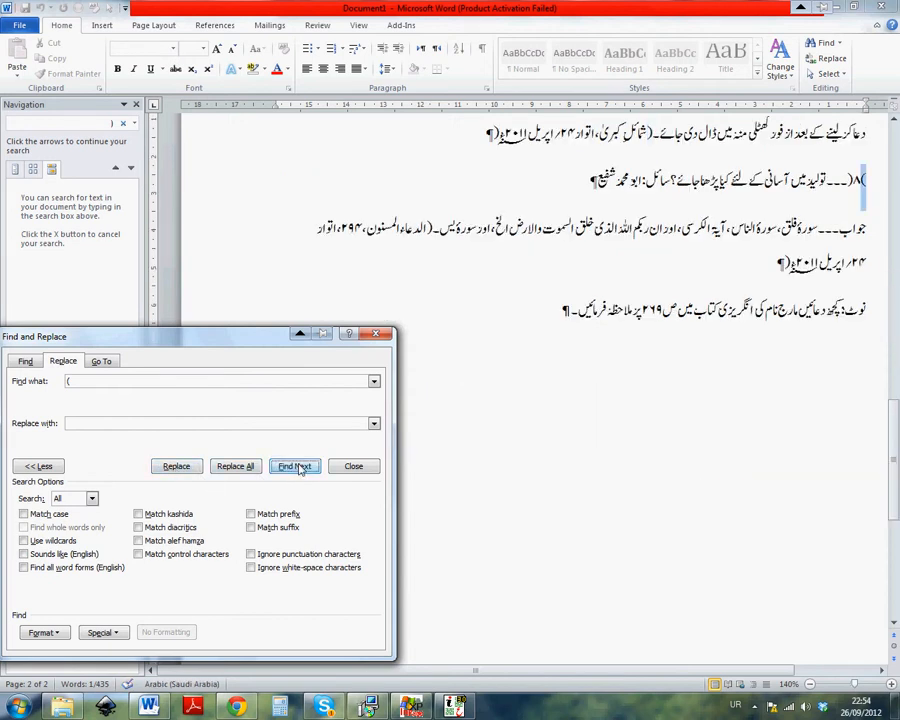
left_click(183, 466)
left_click(278, 467)
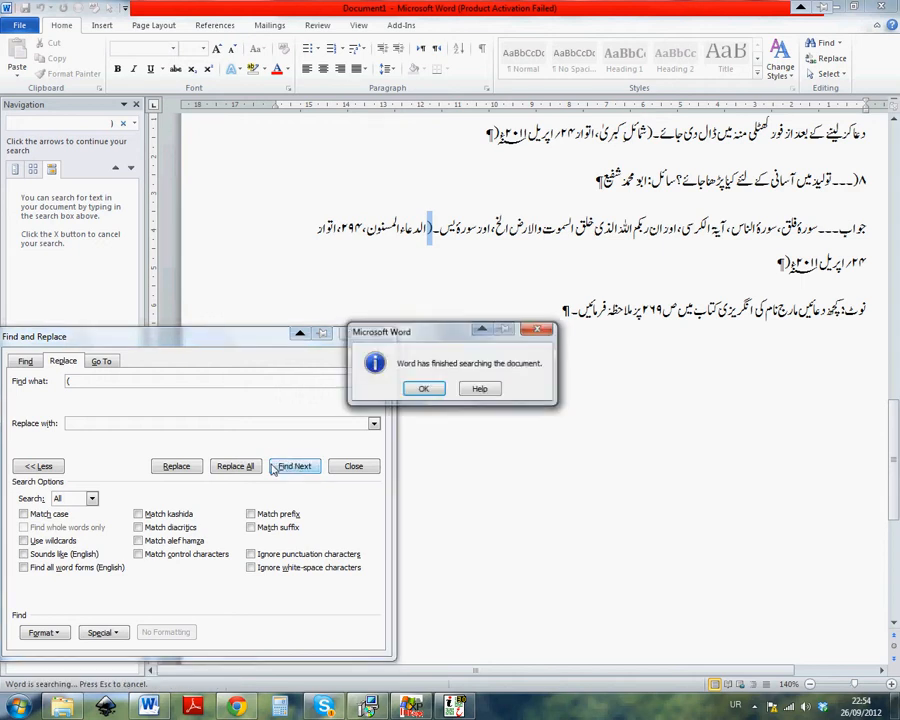
left_click(428, 389)
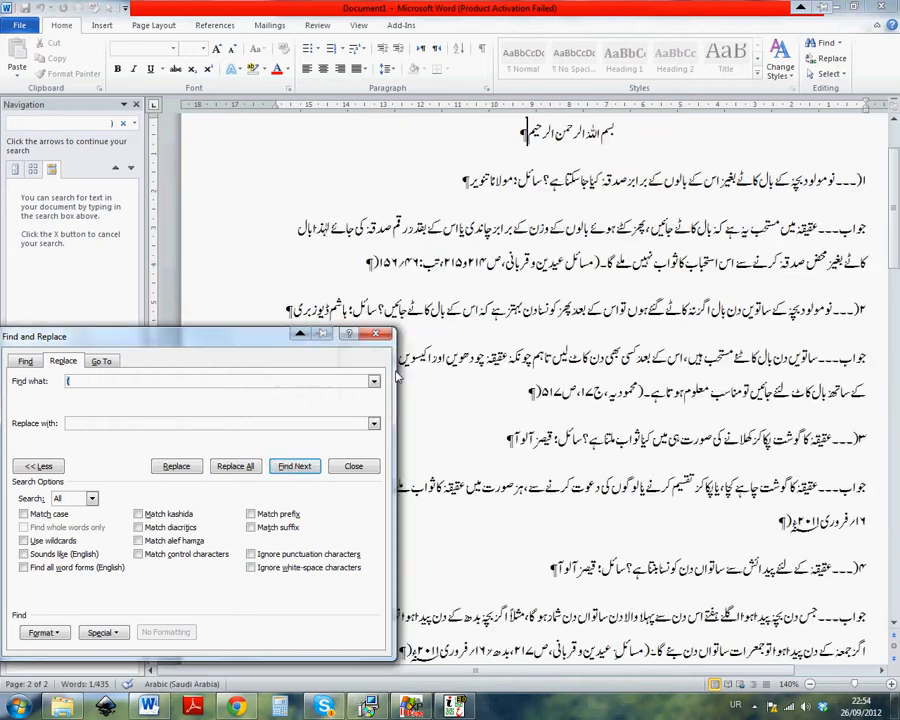
left_click(378, 337)
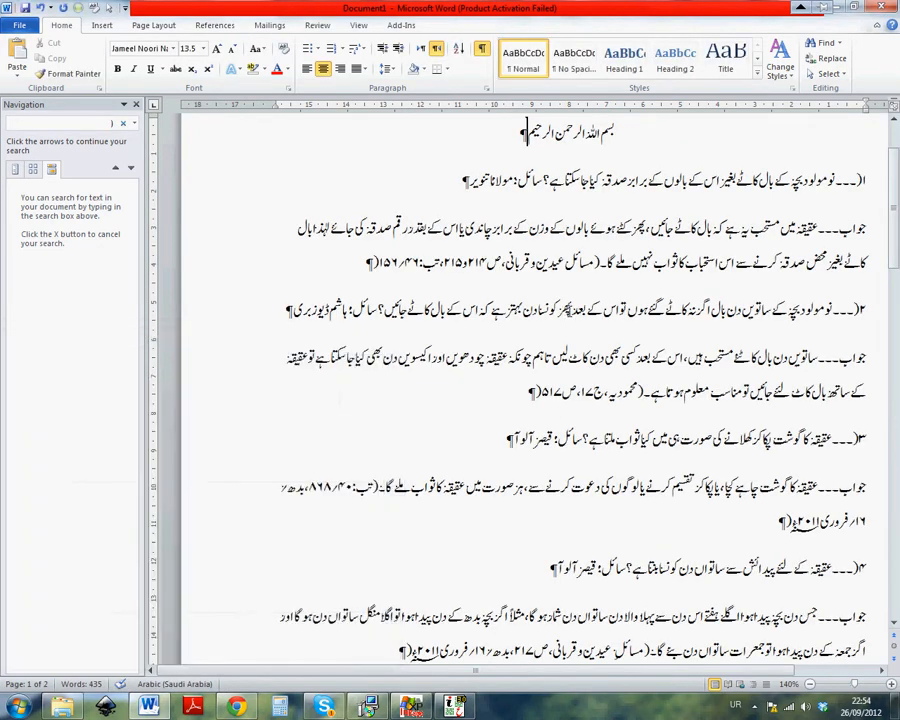
Try to retype the number 1 of the first question using different keyboard languages
left_click(860, 183)
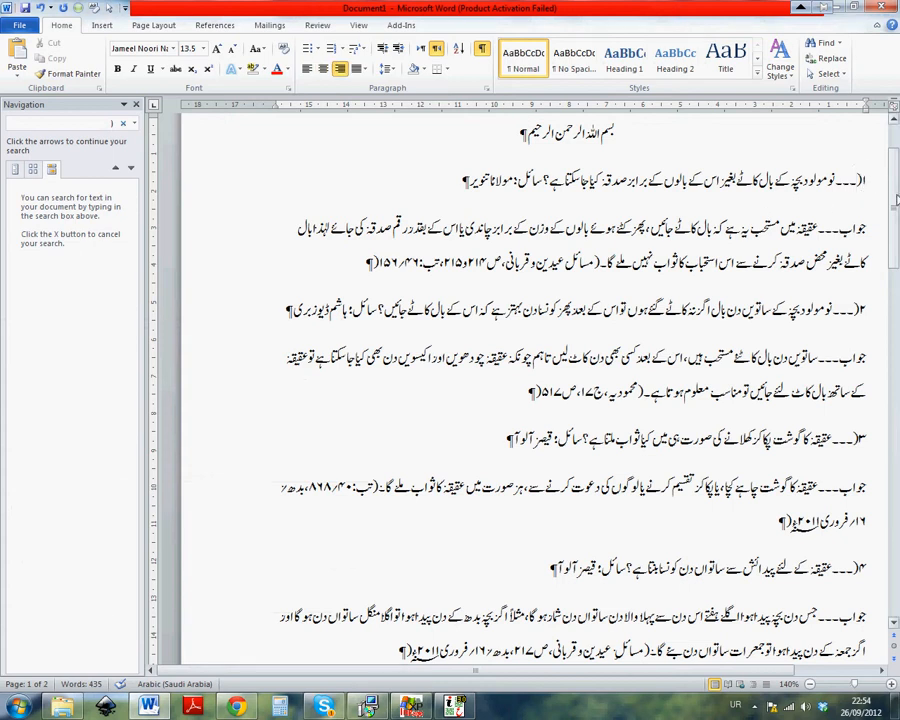
key("alt+shift")
key("alt+shift")
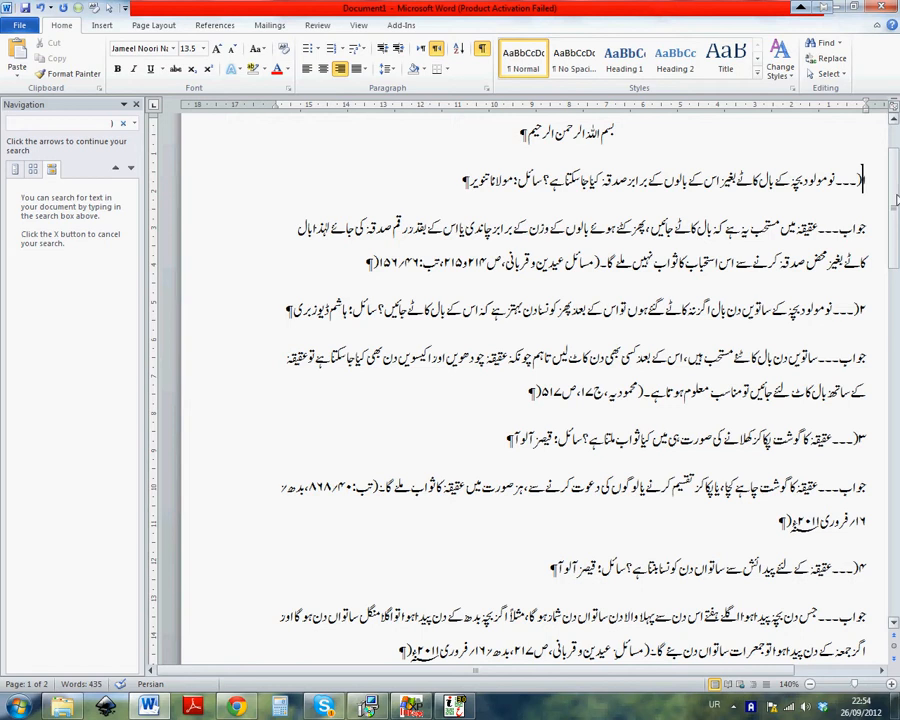
key("Right")
key("BackSpace")
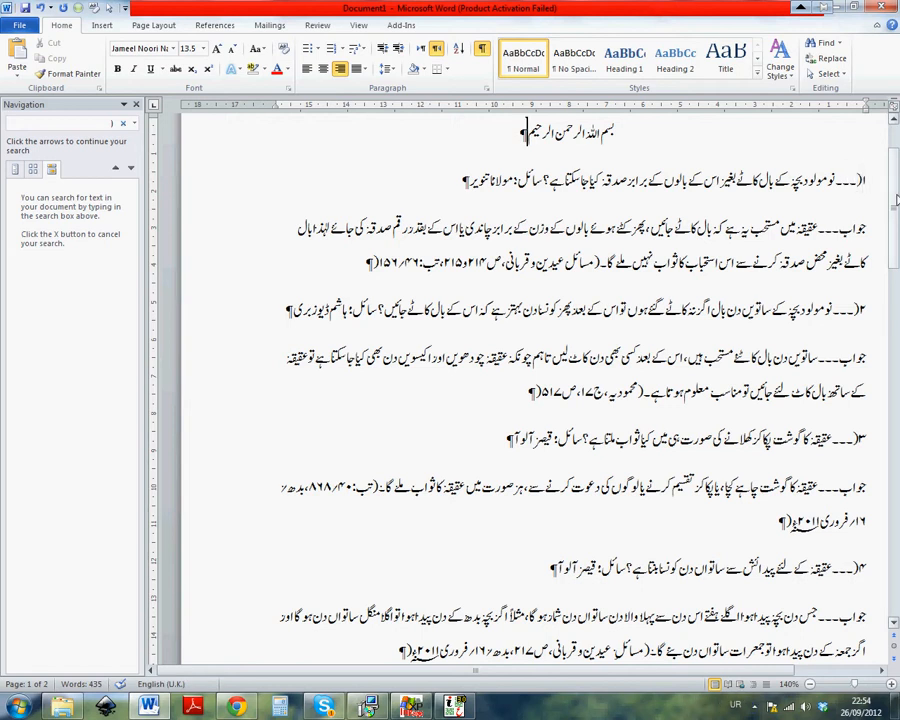
key("alt+shift")
key("alt+shift")
type("۱")
key("BackSpace")
key("alt+shift")
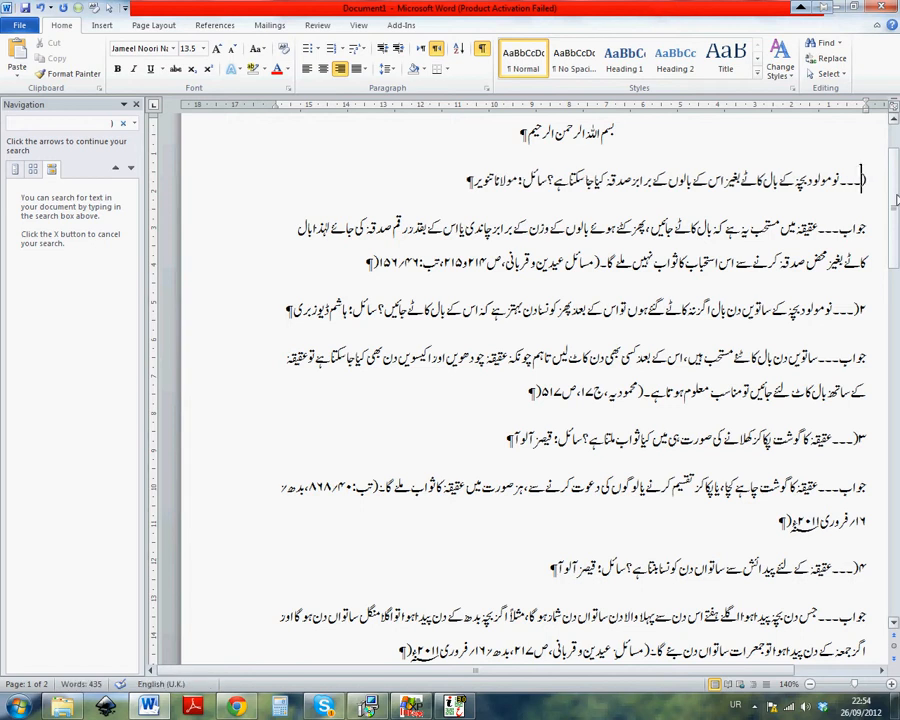
type("1")
Select the bracket following the first question's number and open a replacement that searches for it with empty replacement text
key("Right")
key("shift+Left")
key("shift+Left")
key("Right")
key("shift+Left")
key("shift+Left")
key("Right")
key("shift+Left")
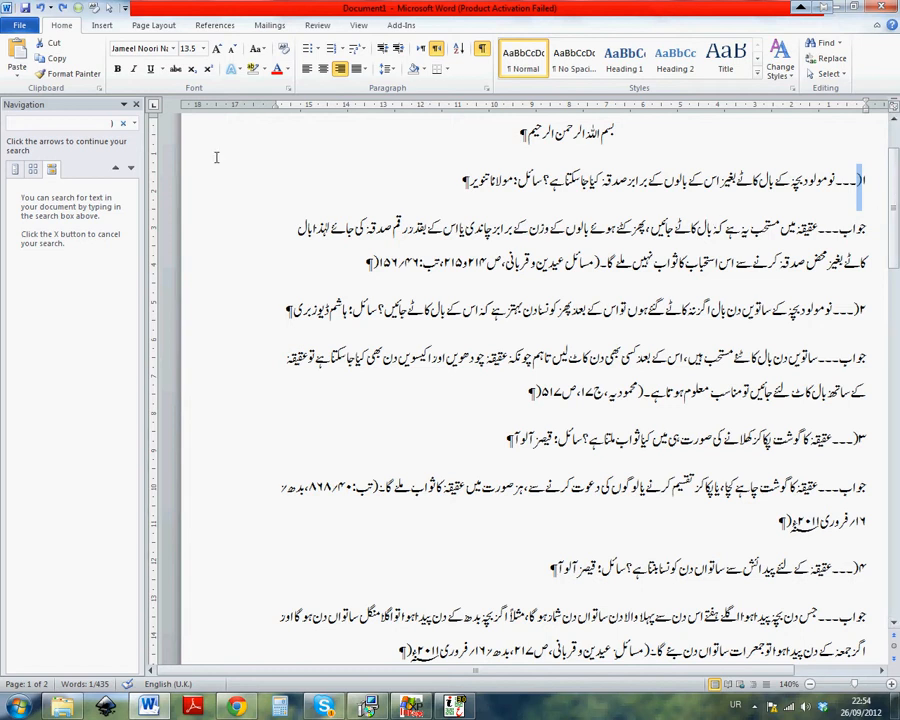
left_click(133, 122)
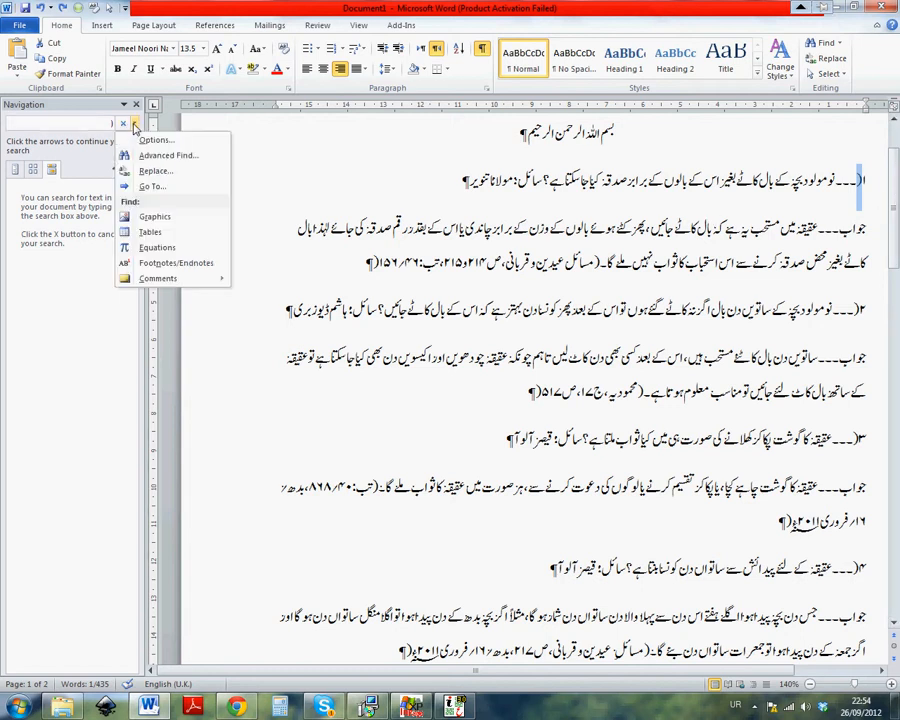
left_click(160, 171)
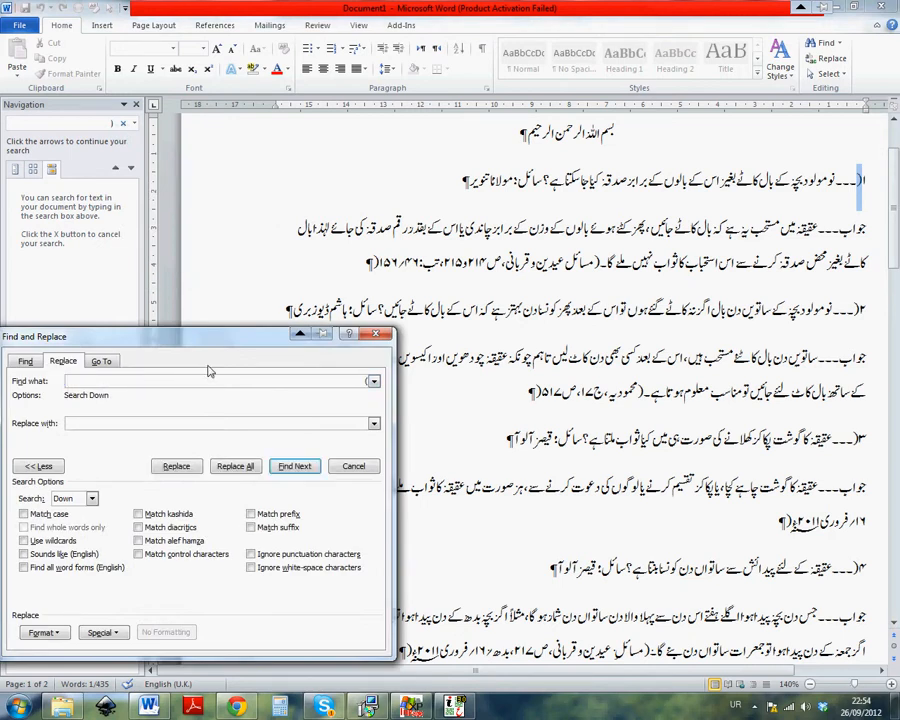
Step through the next occurrences of the bracket, return the cursor to the heading and move the replacement dialog aside
left_click(294, 467)
left_click(294, 467)
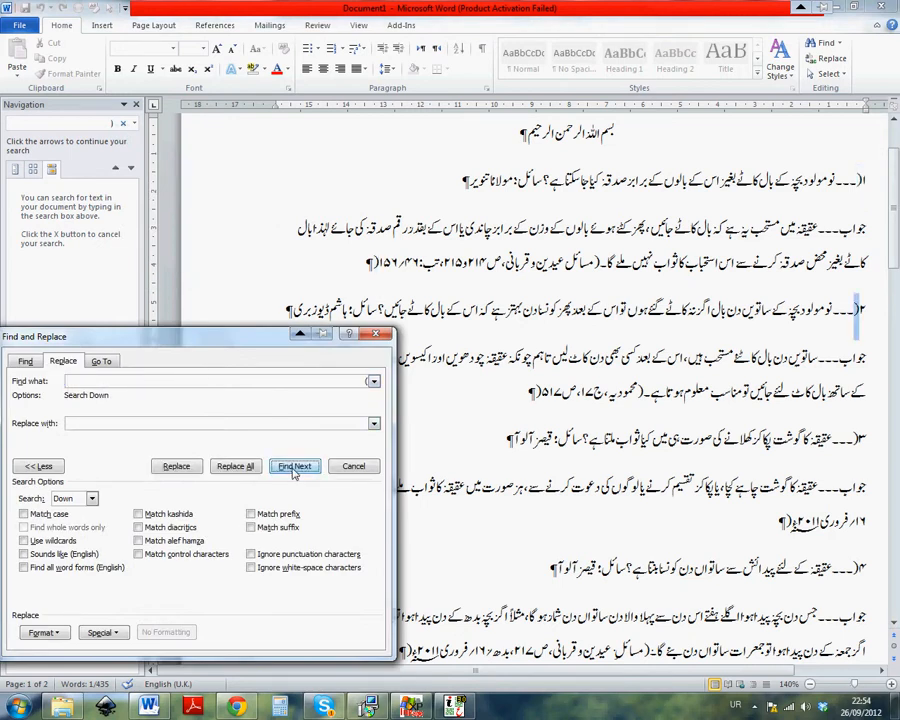
left_click(294, 467)
left_click(605, 138)
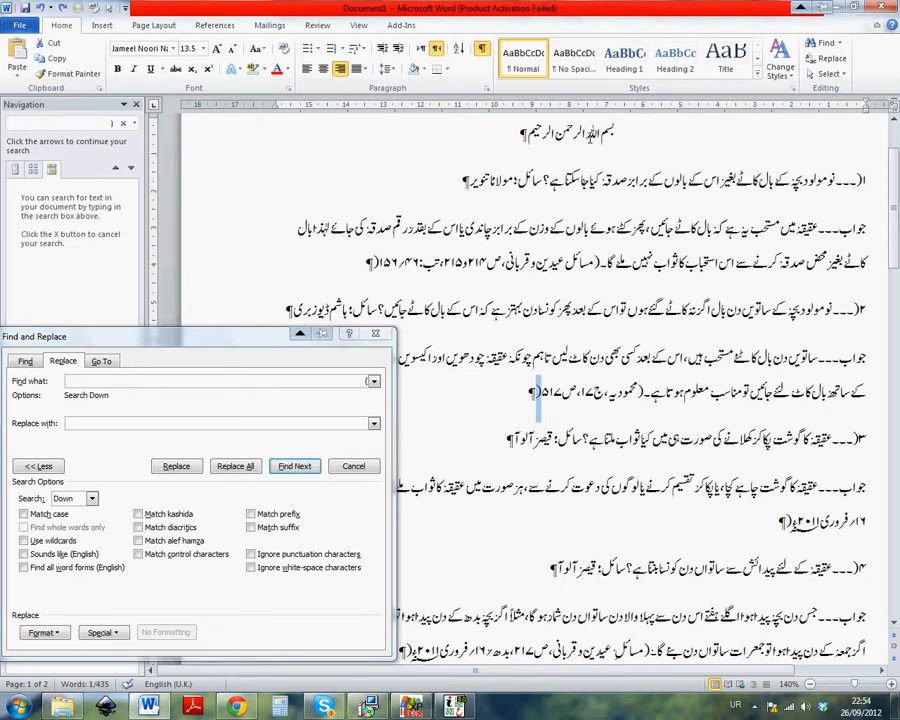
left_click(583, 136)
left_click(207, 337)
left_click_drag(231, 335, 293, 289)
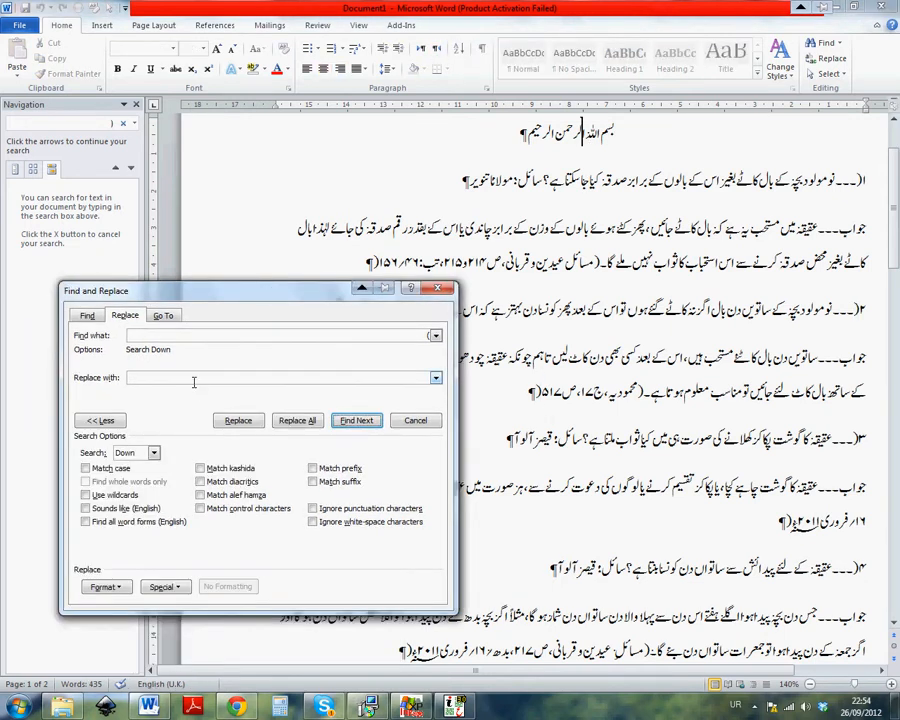
Remove the bracket after number 1, at the first answer's end, after number 2 and everywhere else, and close the replacement dialog
left_click(354, 420)
left_click(238, 420)
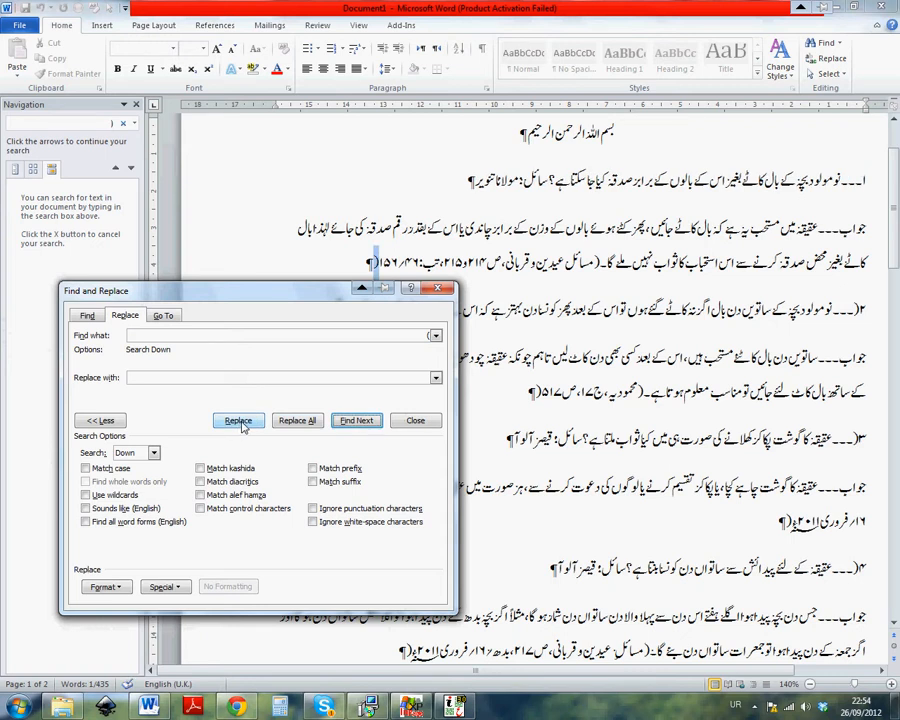
left_click(238, 420)
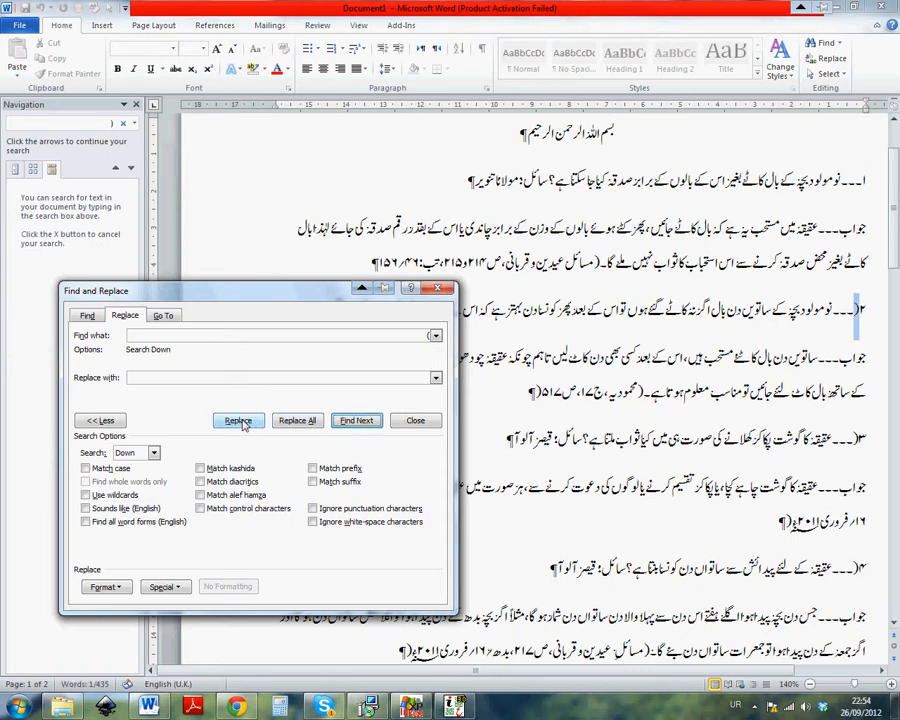
left_click(238, 420)
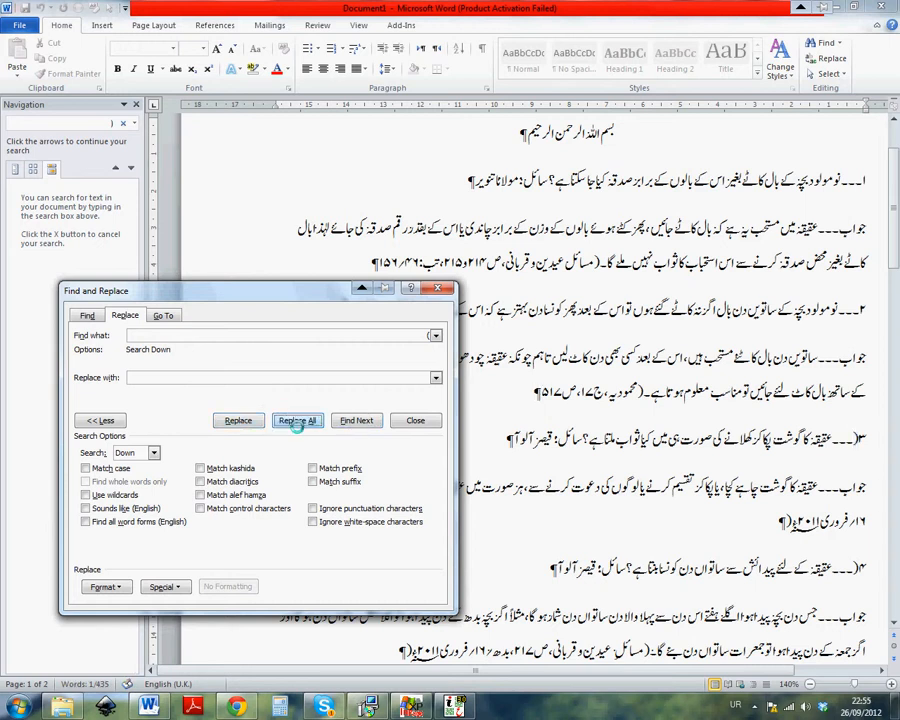
left_click(298, 420)
key("Return")
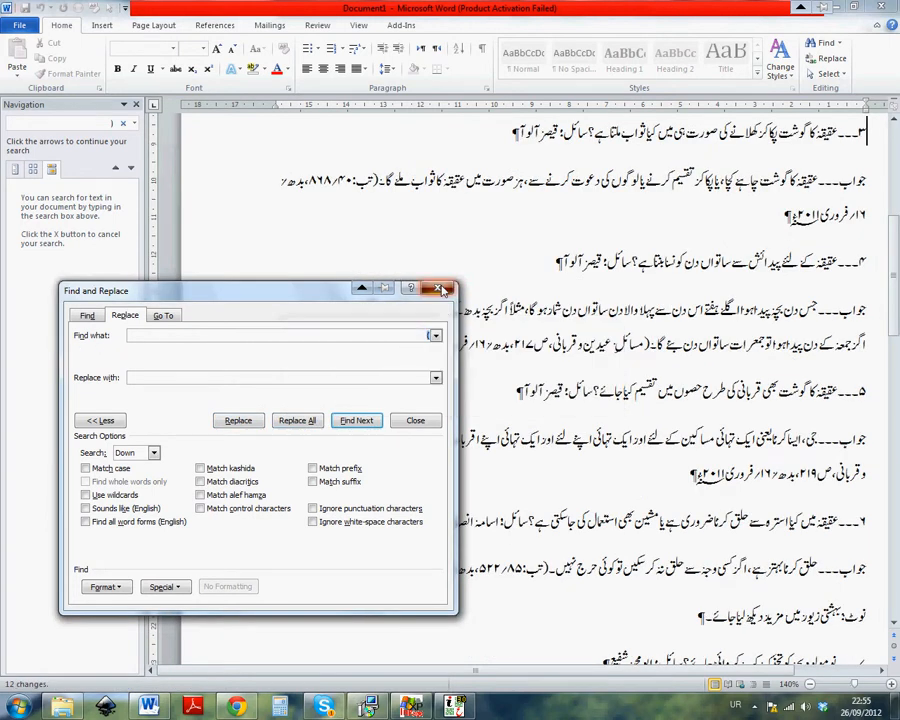
key("Escape")
Select the dashes following the first question's number and open a replacement that searches for them
scroll(600, 400, "up", 6)
left_click(851, 296)
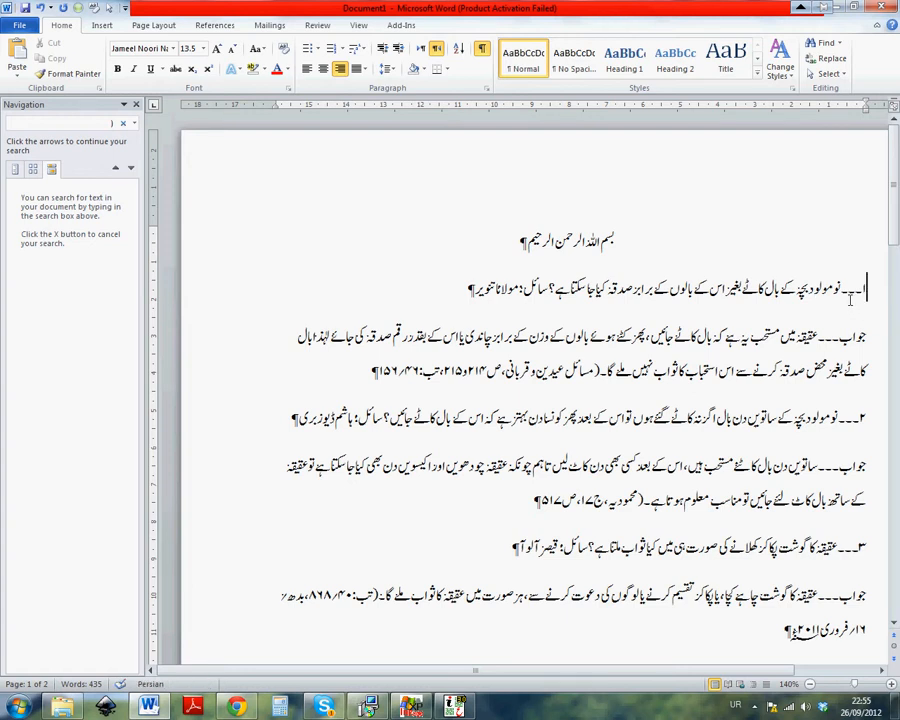
double_click(851, 296)
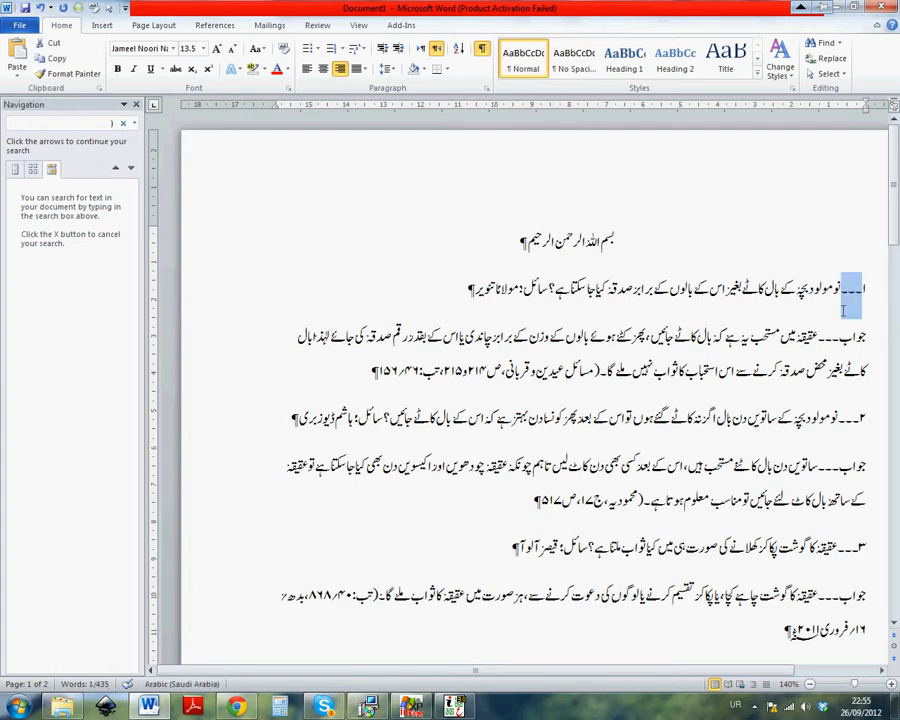
key("ctrl+f")
left_click(134, 123)
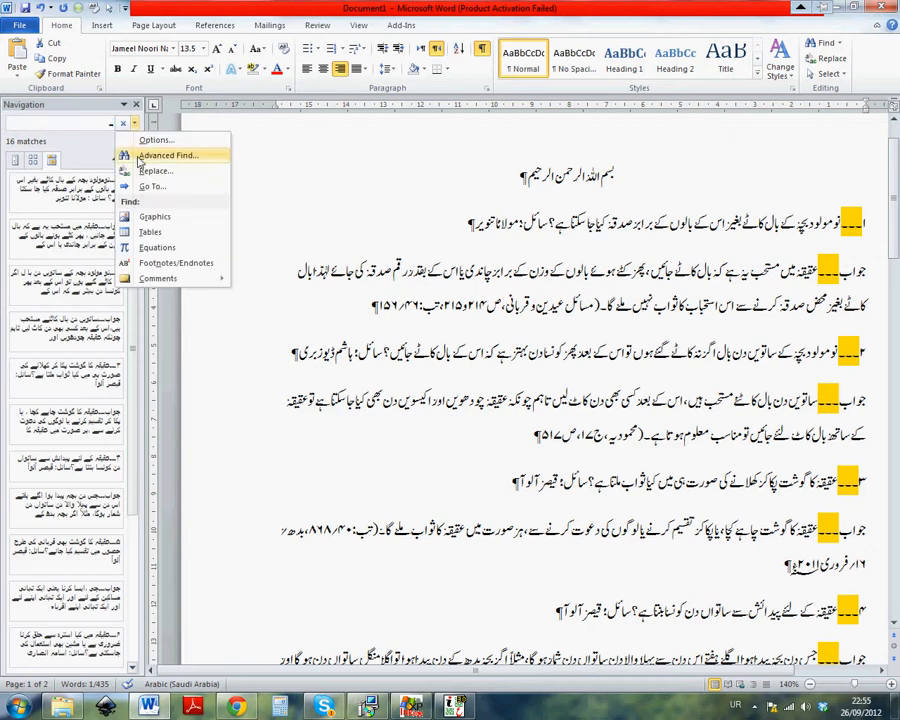
left_click(155, 172)
left_click(293, 335)
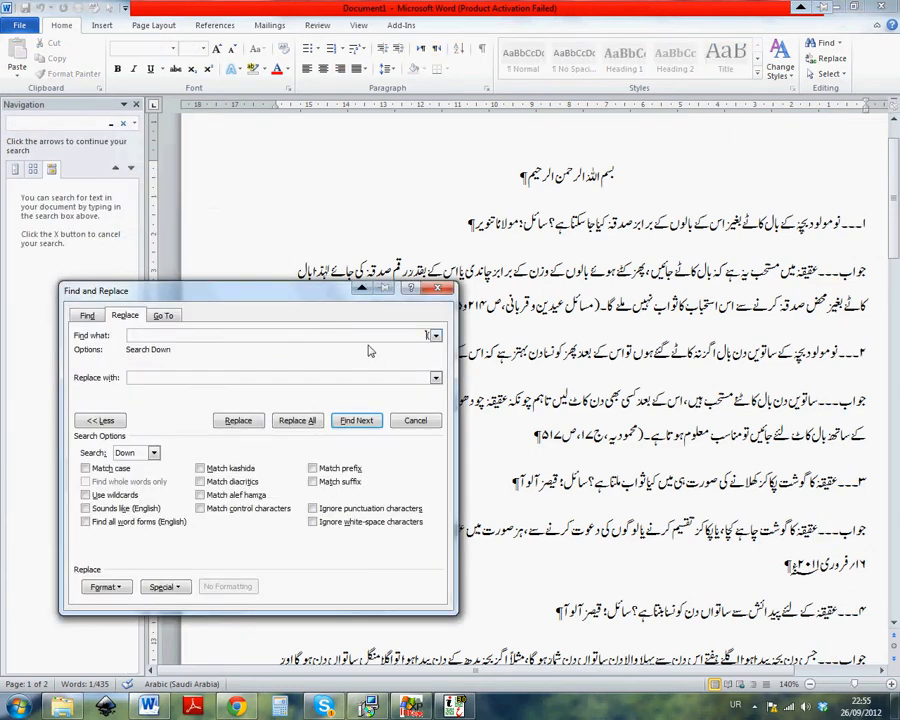
Try to replace all the dashes with nothing, and undo the replacement
left_click(291, 419)
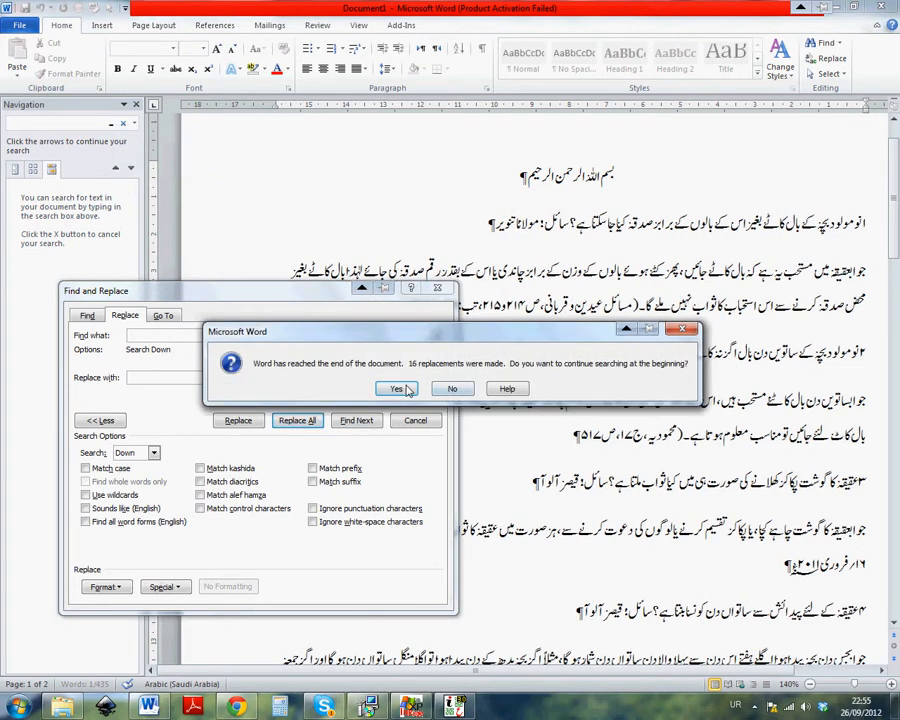
left_click(449, 389)
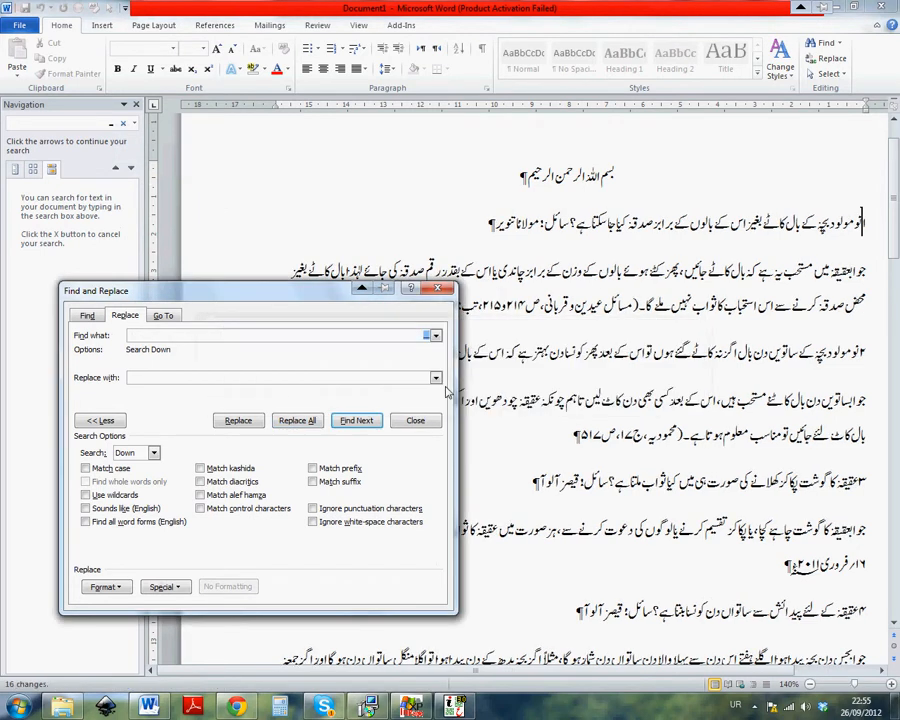
left_click(43, 8)
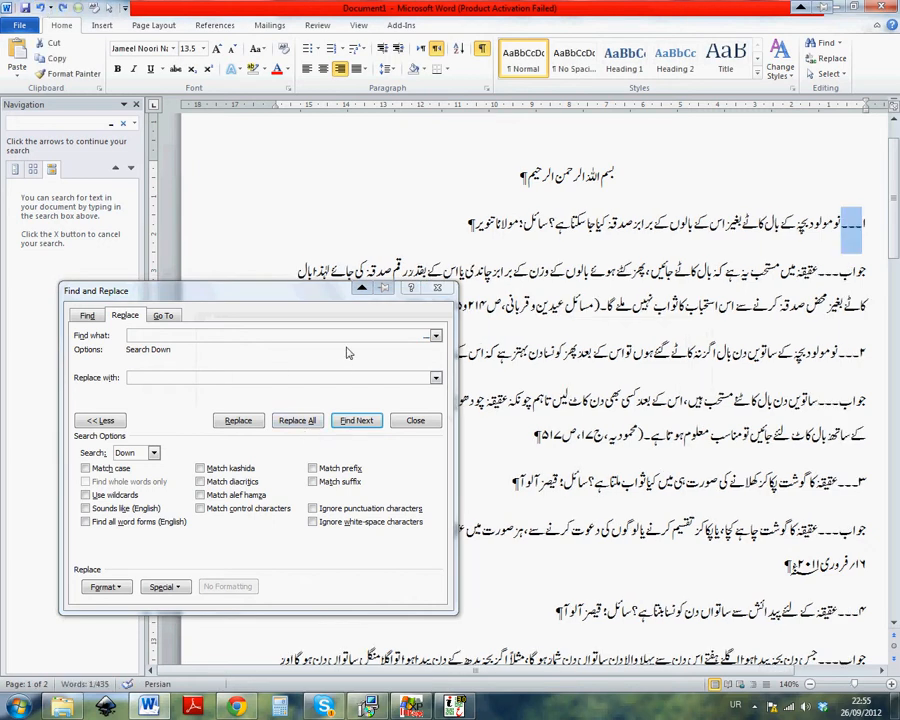
Replace all the dashes in the document with a space and close the replacement dialog
left_click(425, 378)
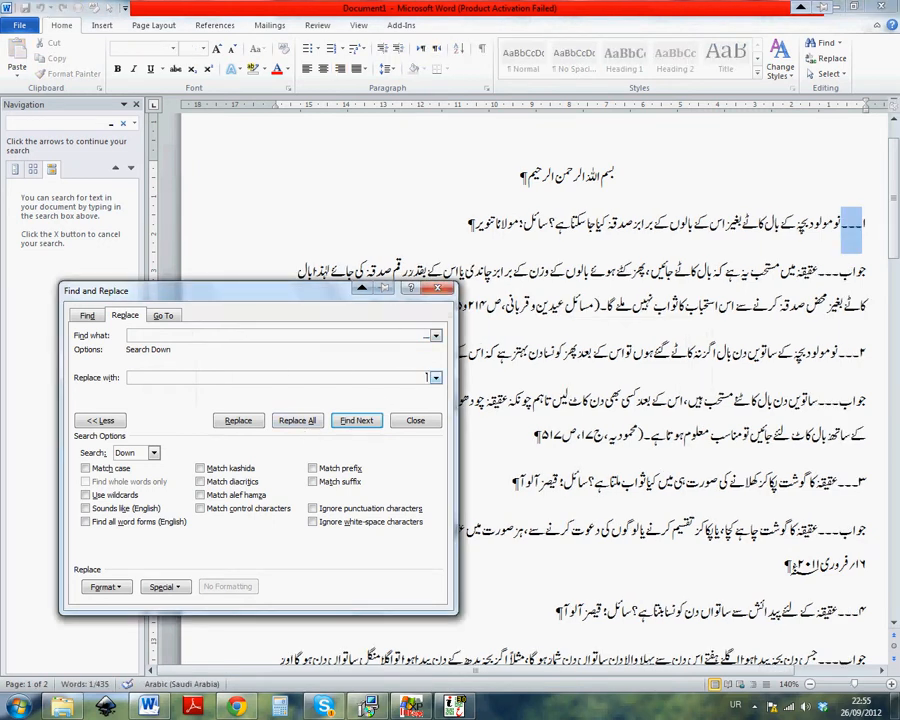
left_click(295, 421)
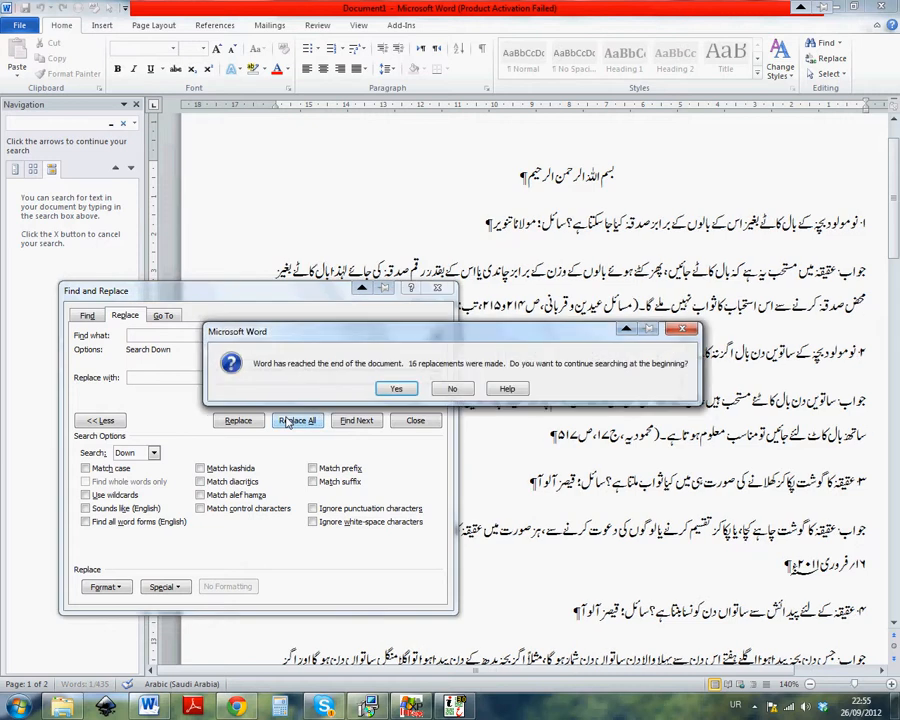
left_click(405, 389)
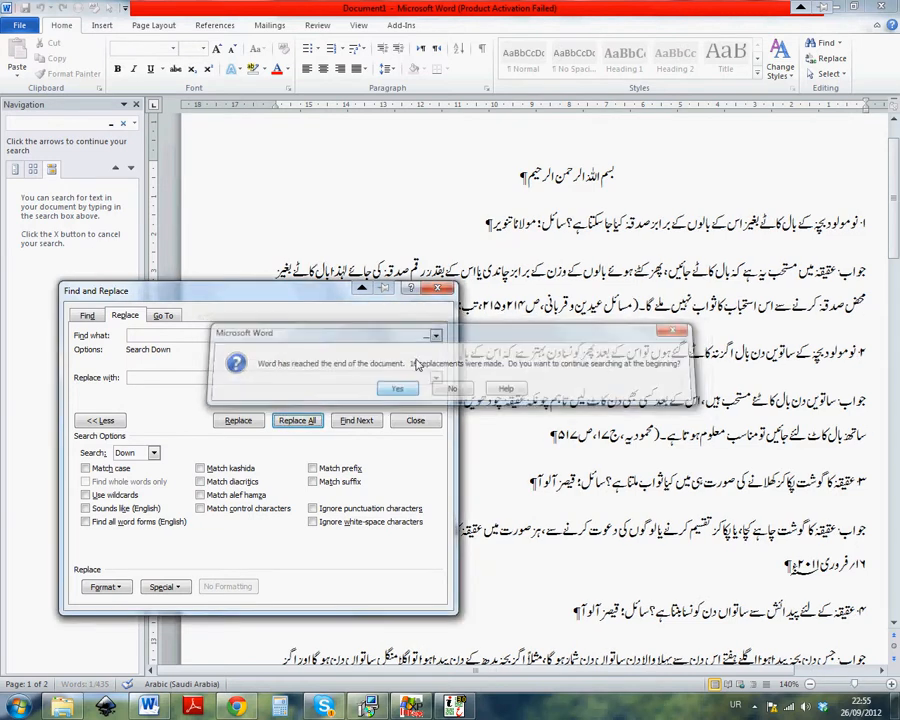
left_click(424, 390)
left_click(415, 420)
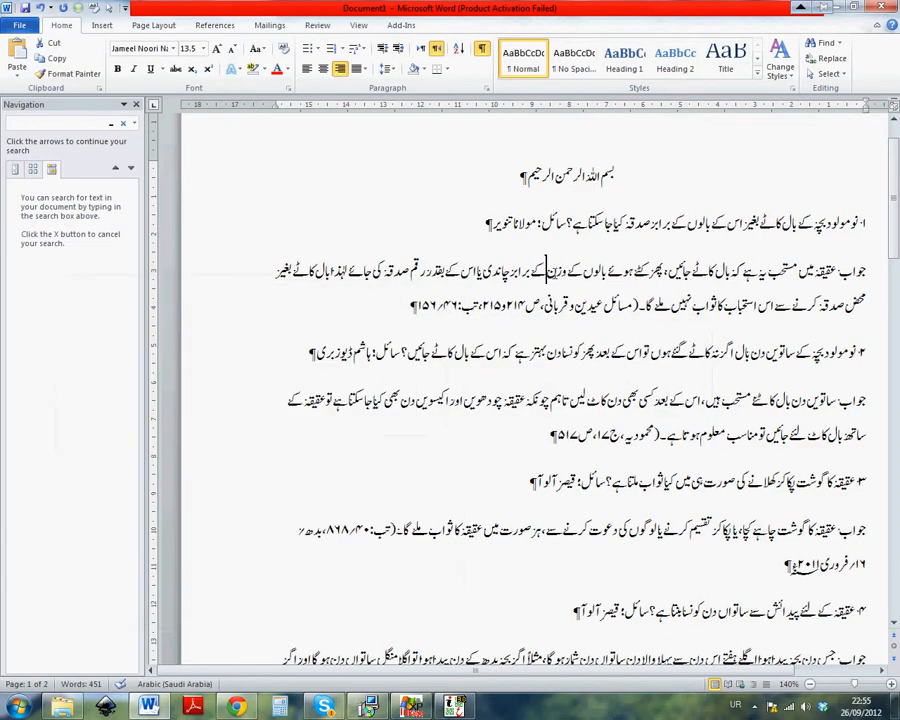
Hide the paragraph and formatting marks and close the navigation pane
left_click(481, 48)
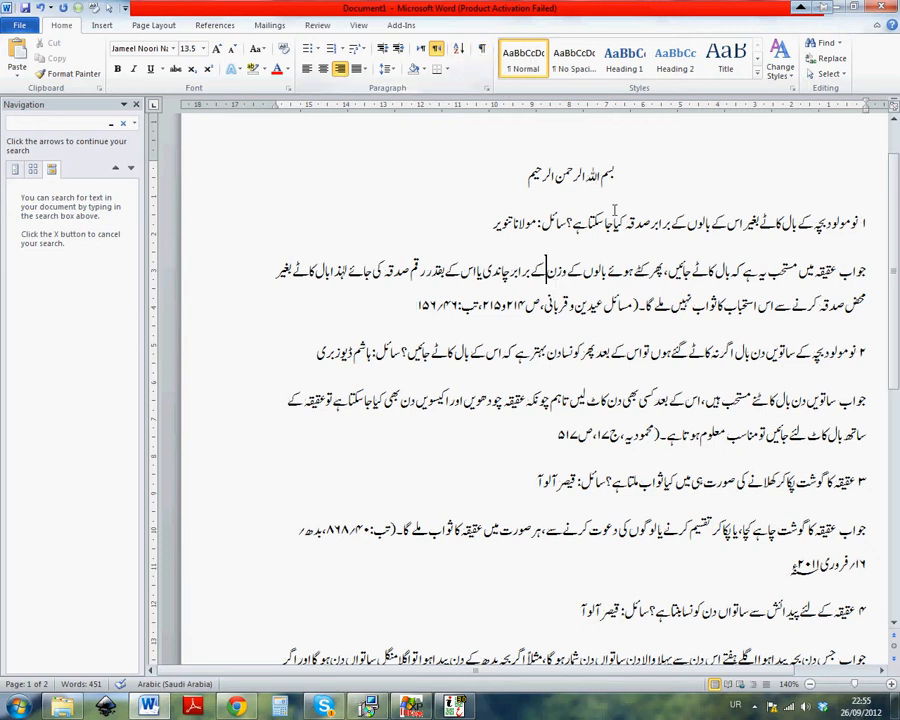
left_click(123, 104)
scroll(456, 305, "down", 1)
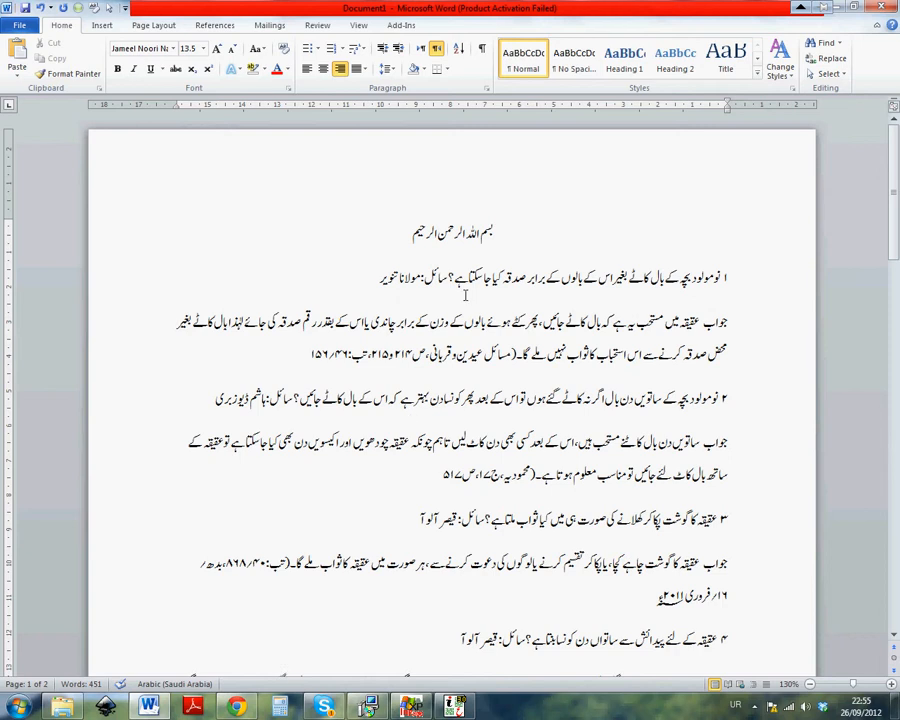
Select the whole centred Bismillah heading and enlarge its font size to 15.5
left_click_drag(408, 232, 538, 233)
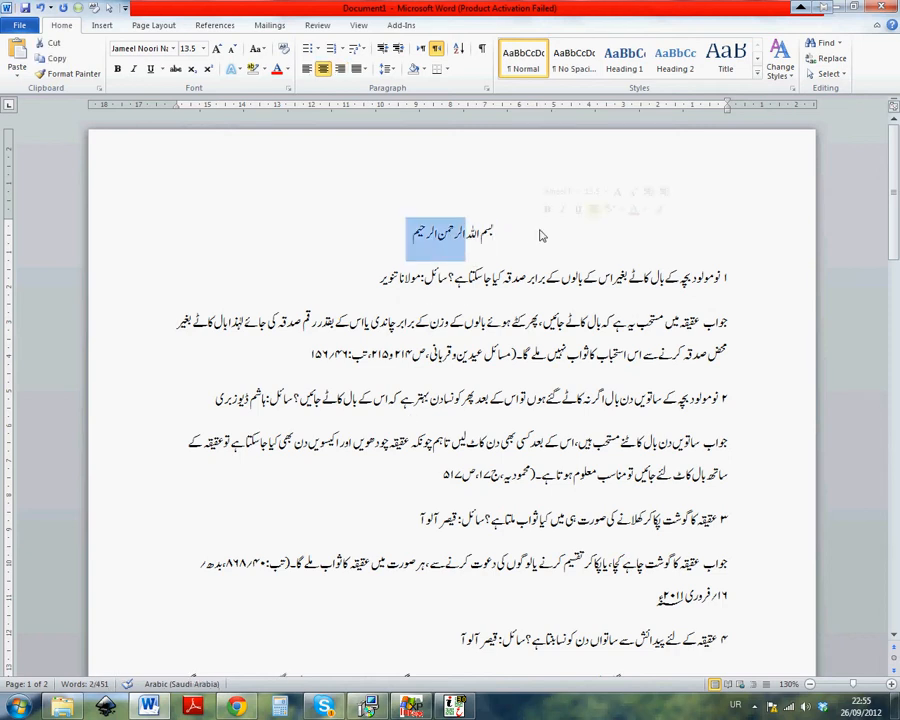
triple_click(546, 236)
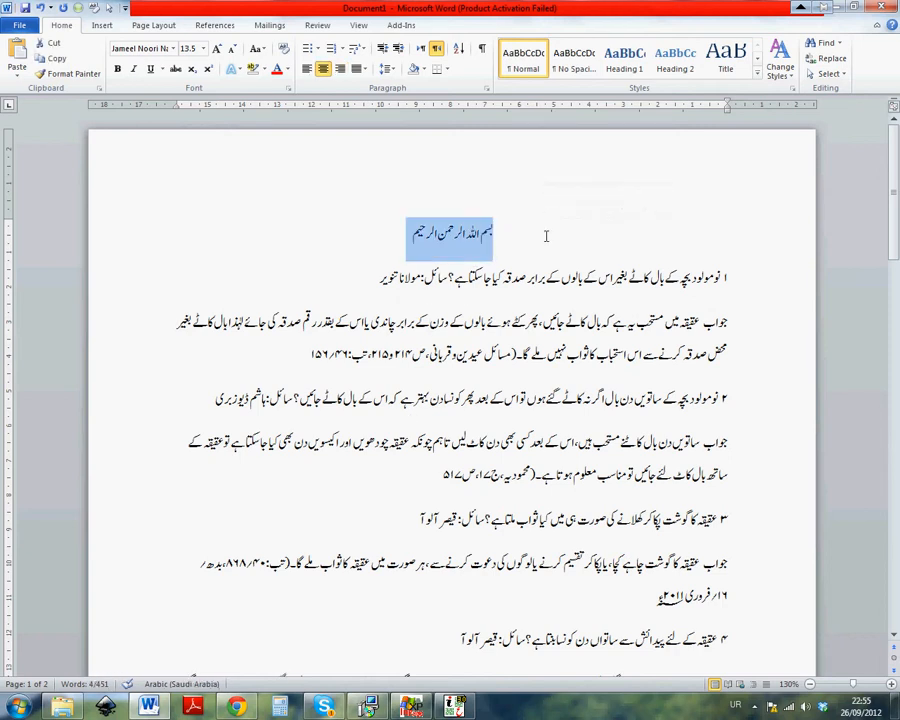
key("ctrl+bracketright")
key("ctrl+bracketright")
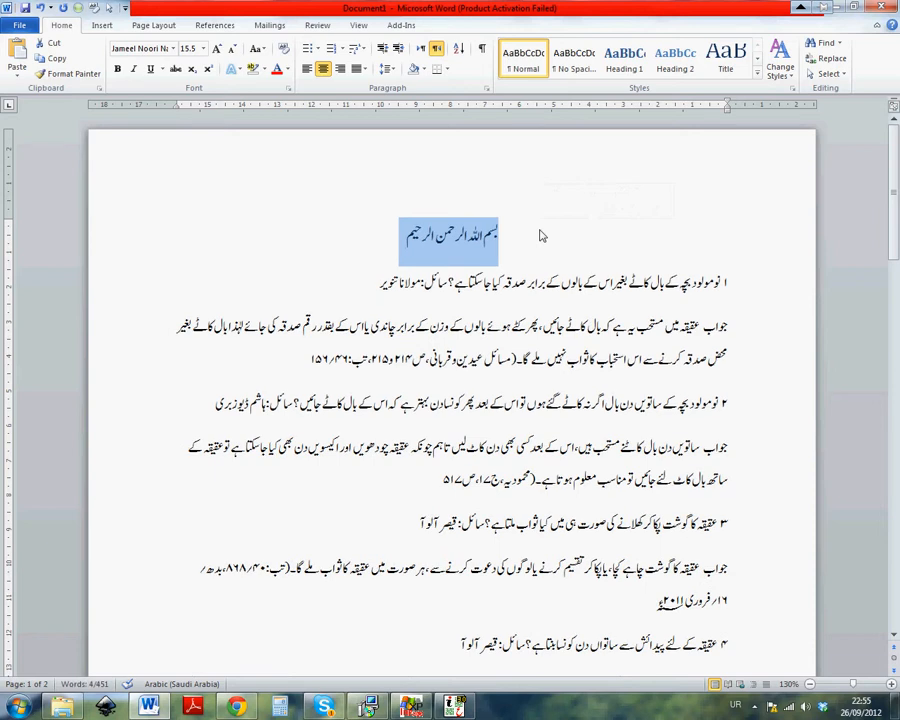
Try to apply automatic numbering to the first question, check the available number formats, and undo the numbering
left_click(727, 282)
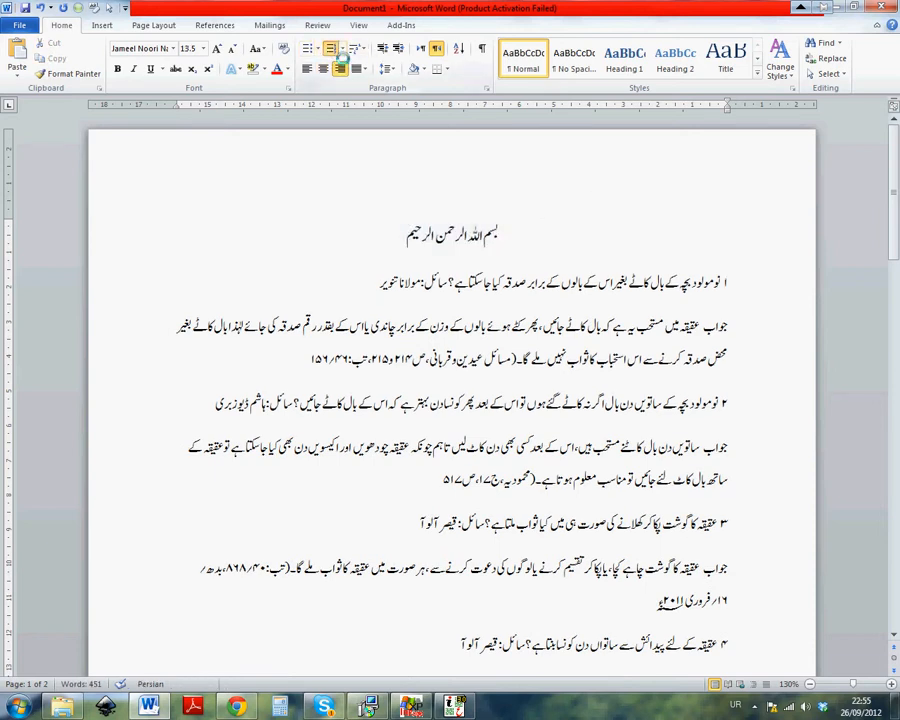
left_click(333, 50)
key("ctrl+z")
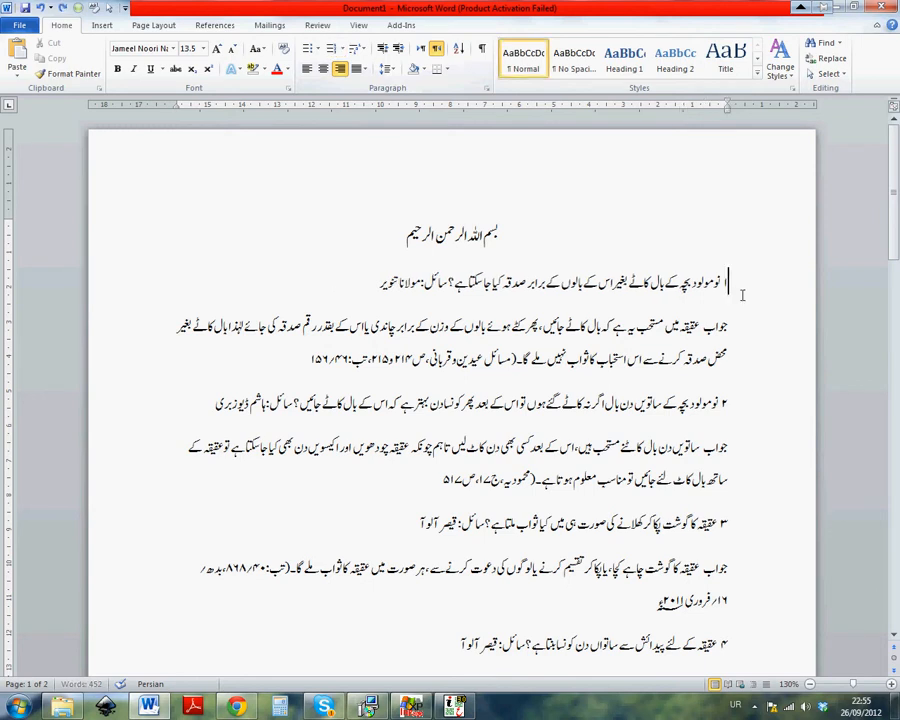
left_click(342, 48)
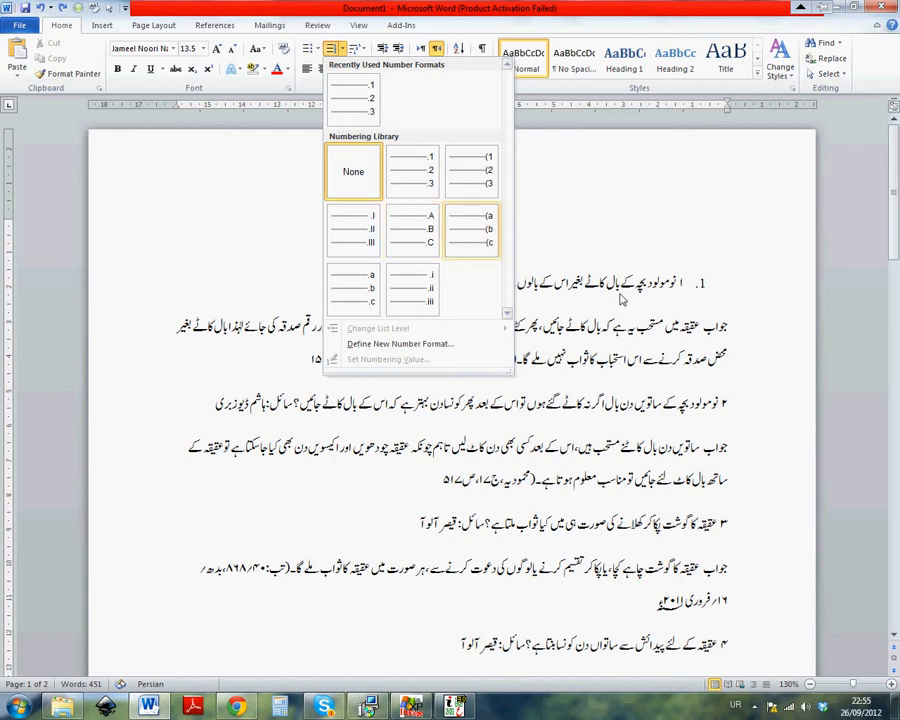
left_click(703, 300)
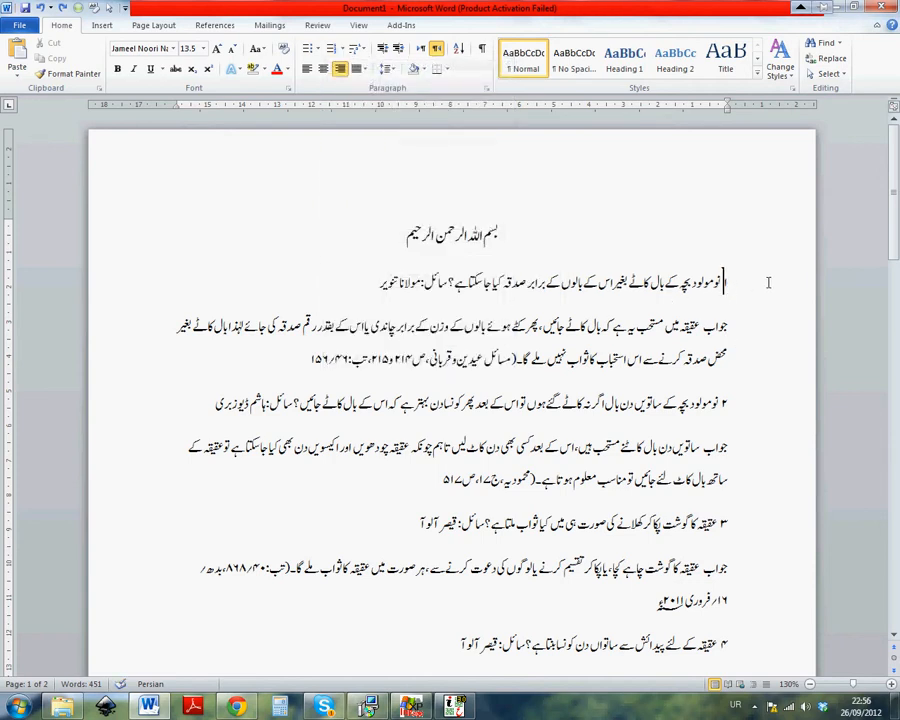
Add the missing closing brackets after the dates at the end of the seventh and eighth answers
scroll(707, 385, "down", 5)
scroll(707, 385, "down", 8)
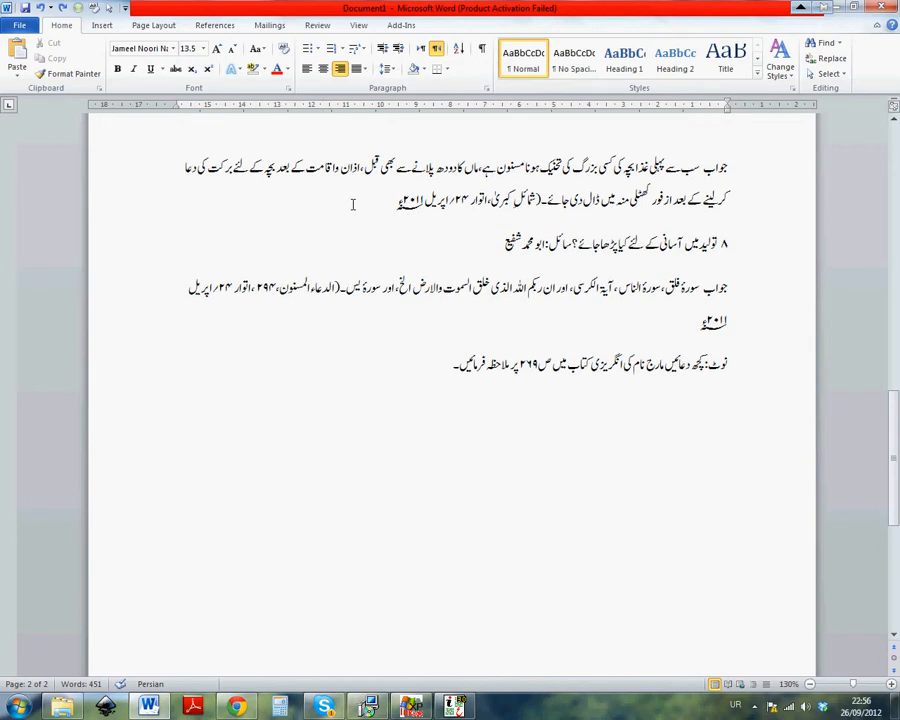
left_click(396, 204)
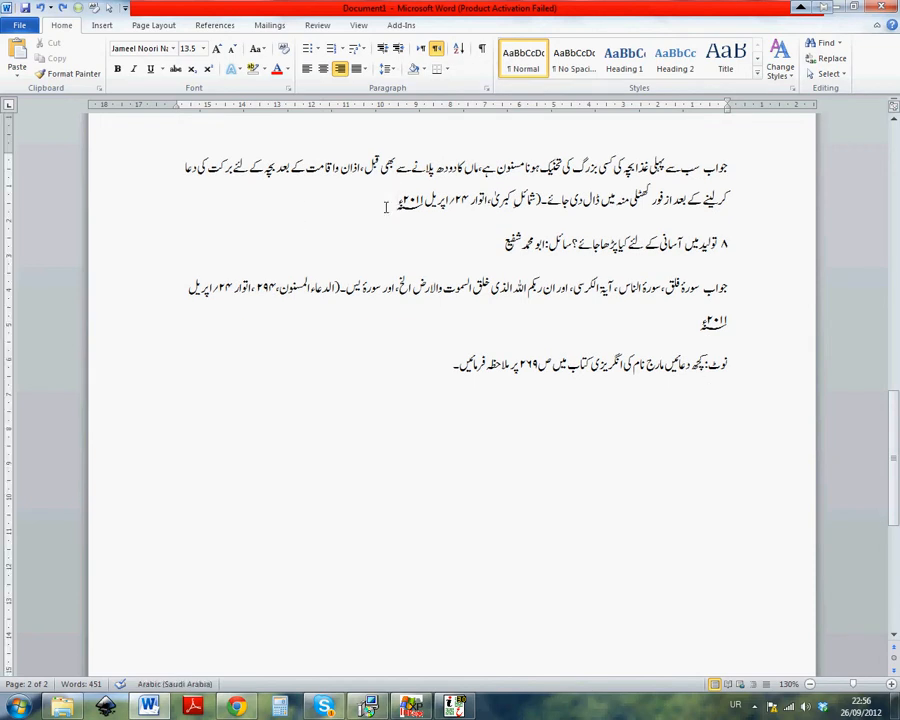
type(")")
left_click(593, 333)
type(")")
Add the missing closing bracket after the reference at the end of the first answer
scroll(617, 335, "up", 15)
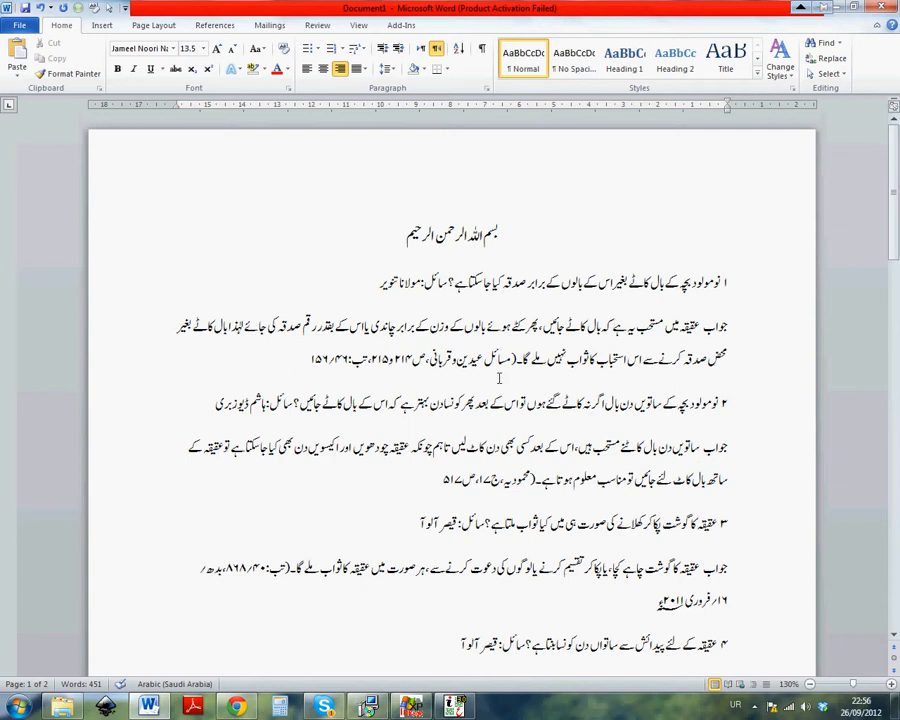
key("alt+shift")
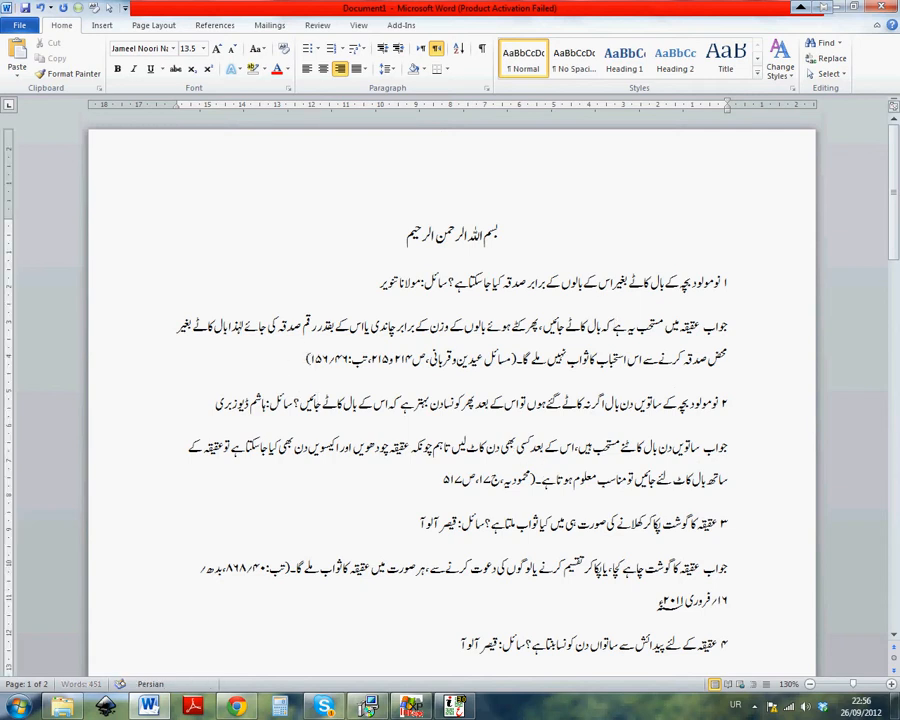
key("alt+Tab")
key("alt+Tab")
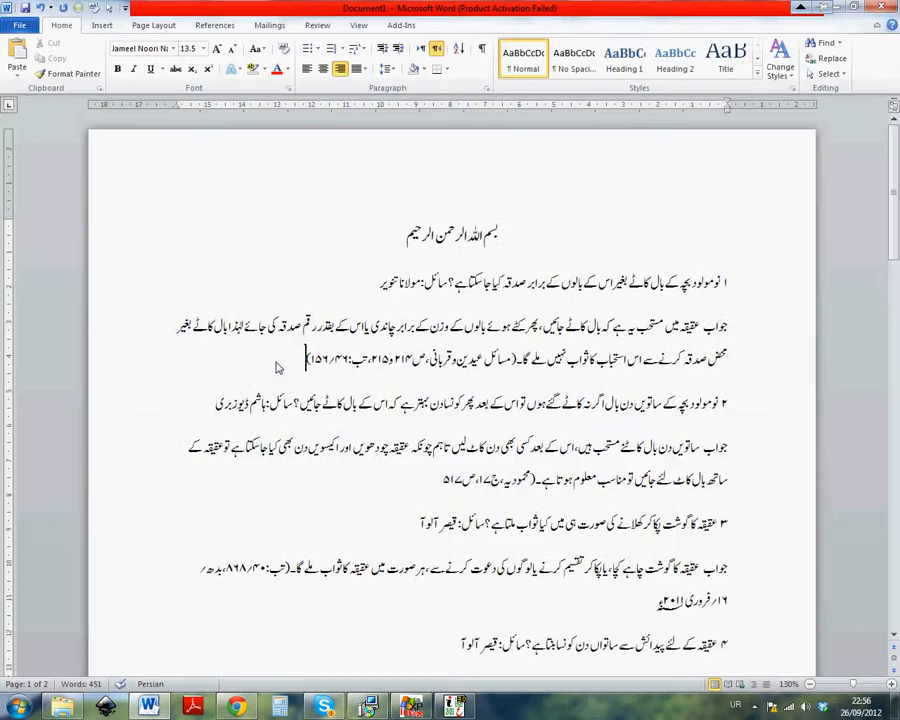